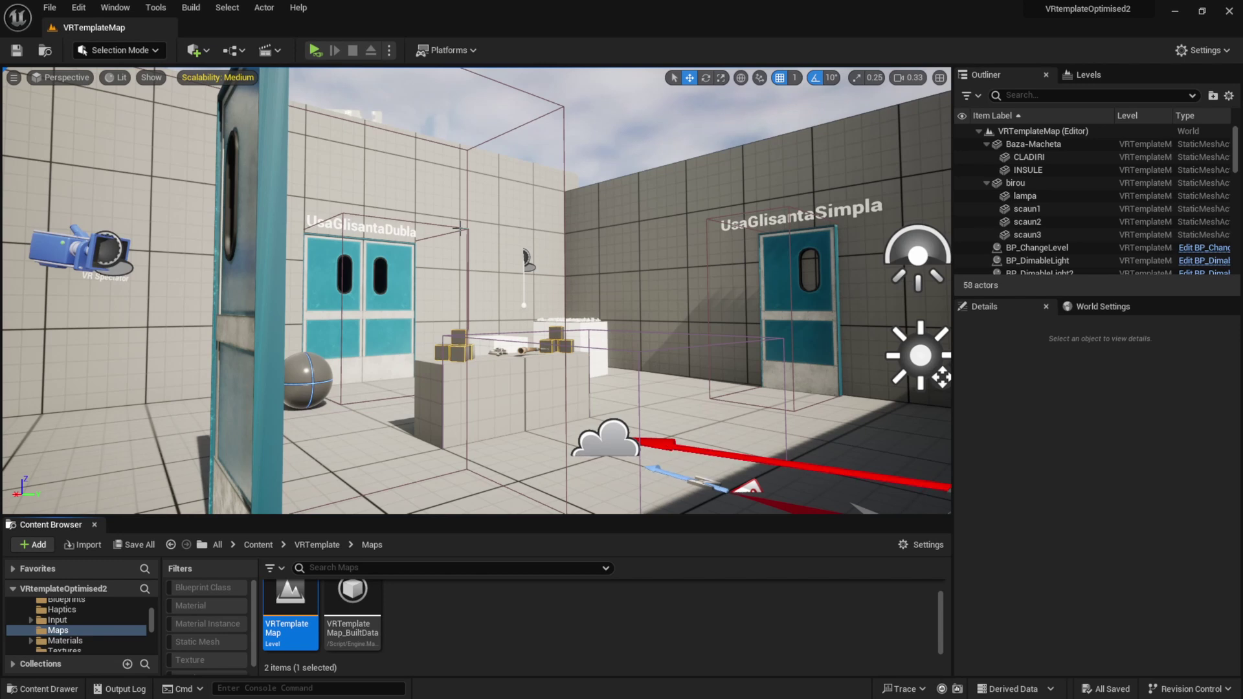
Locate the anton level in the project's root Content folder
left_click(259, 545)
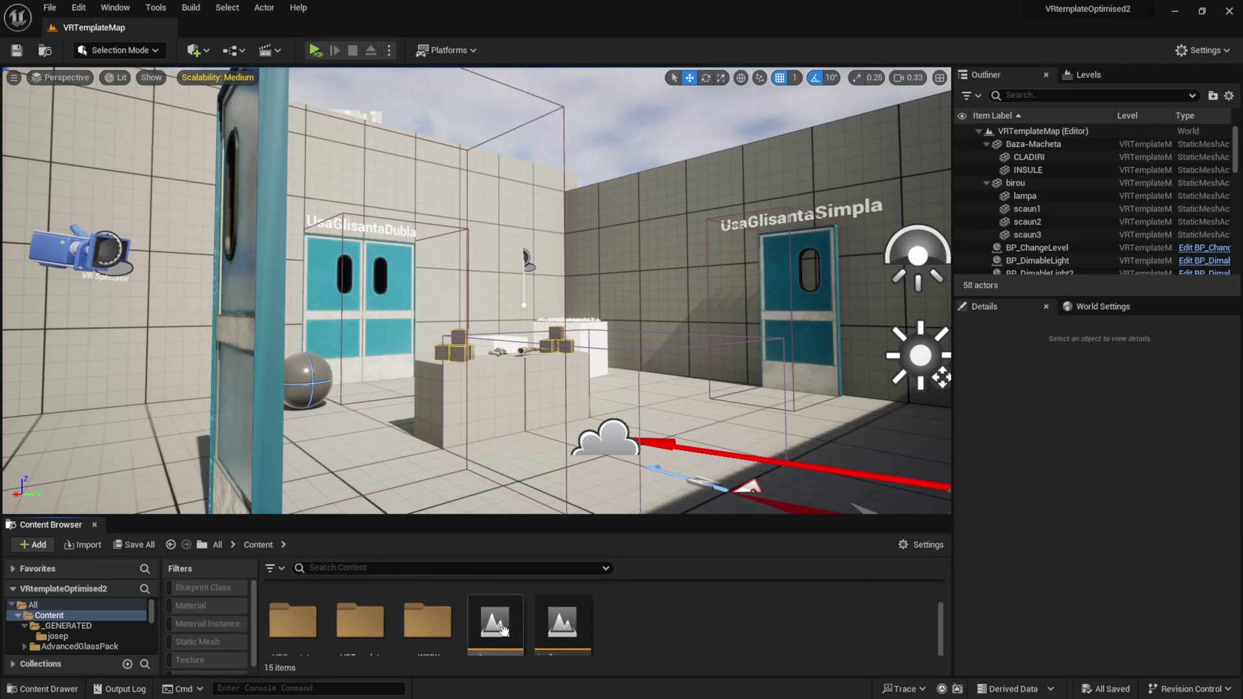
scroll(583, 632, "down", 2)
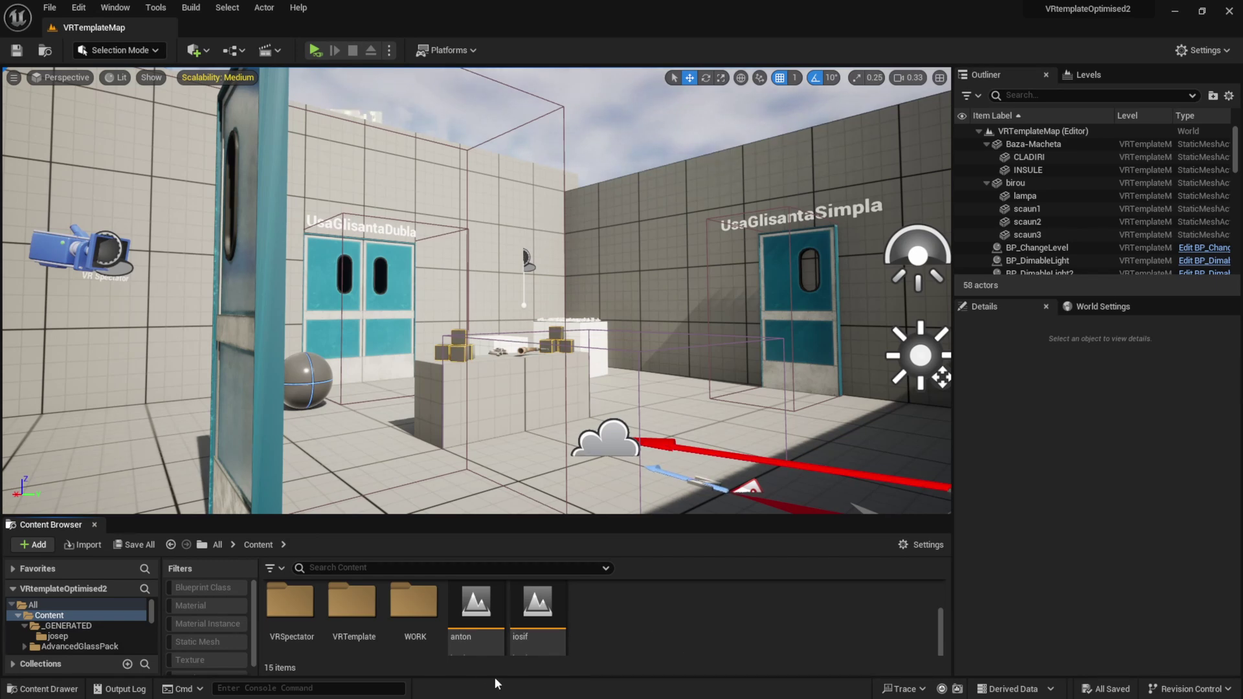
mouse_move(478, 611)
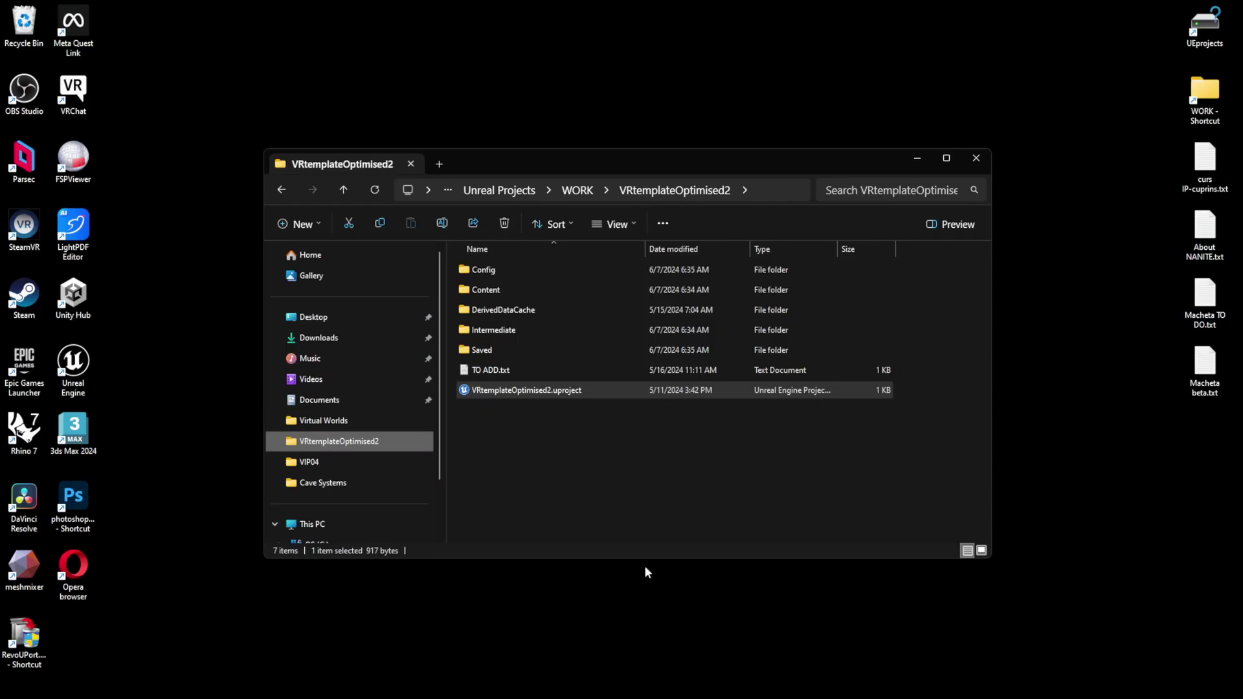
Open VRtemplateOptimised2.uproject from File Explorer and set the project's Editor Startup Map to anton
double_click(499, 391)
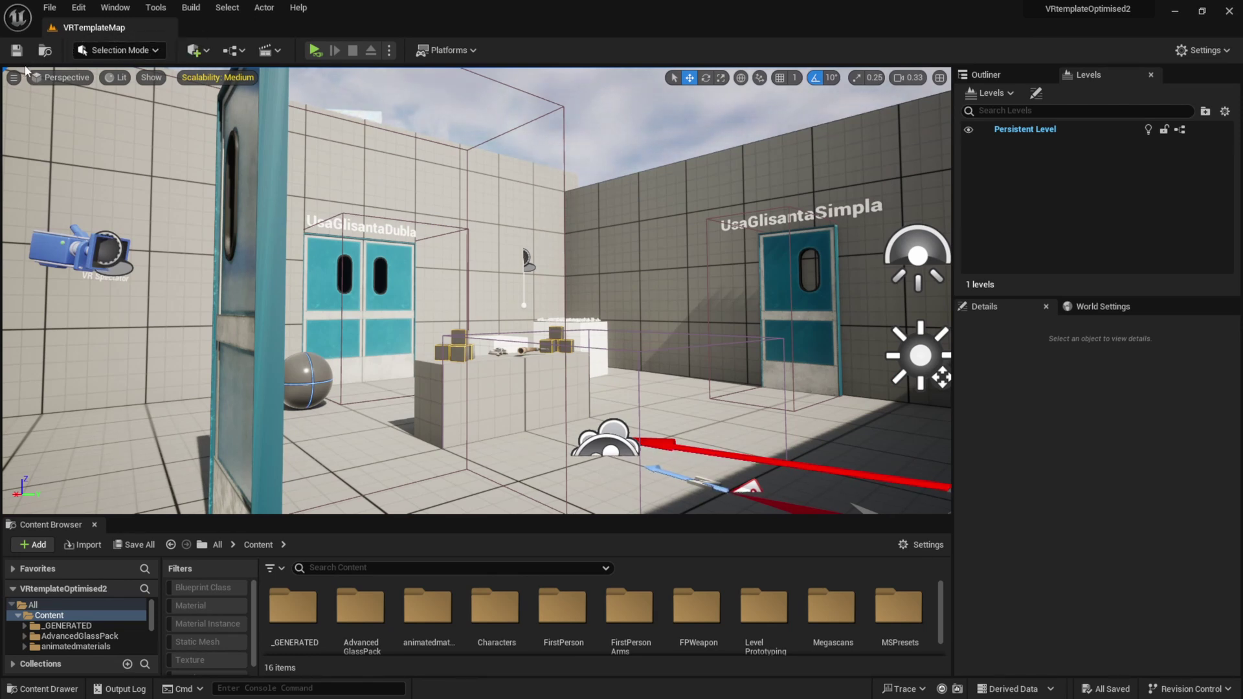
left_click(81, 6)
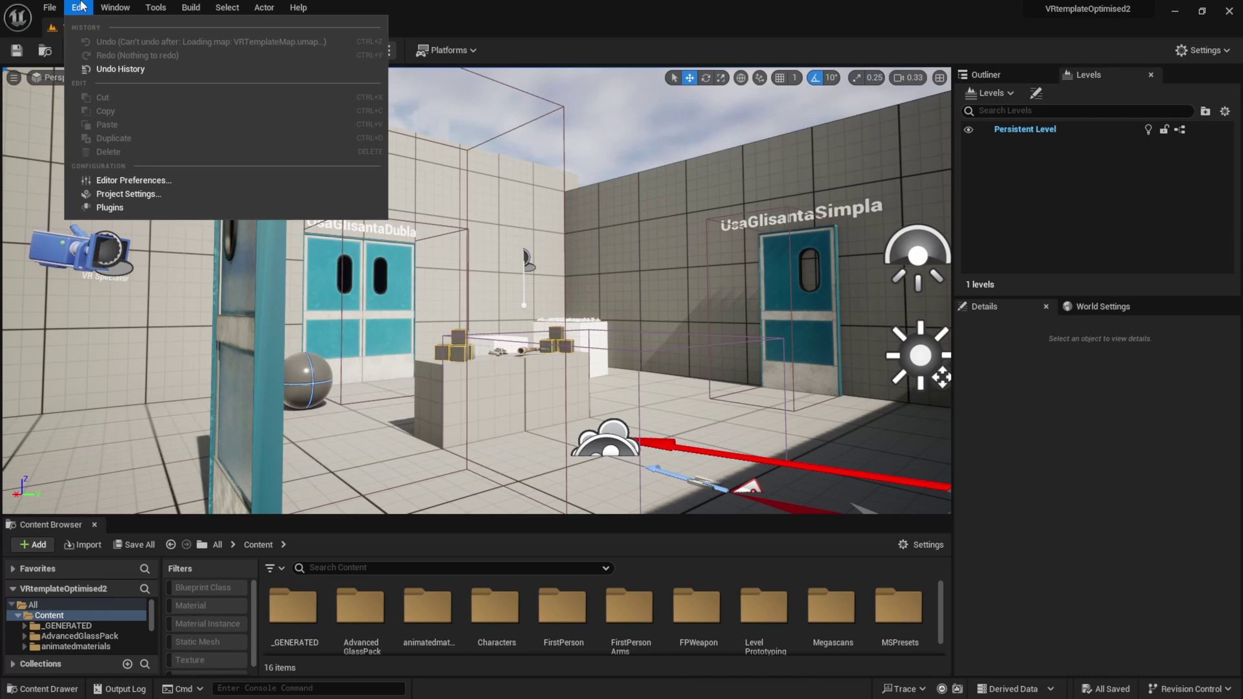
left_click(120, 194)
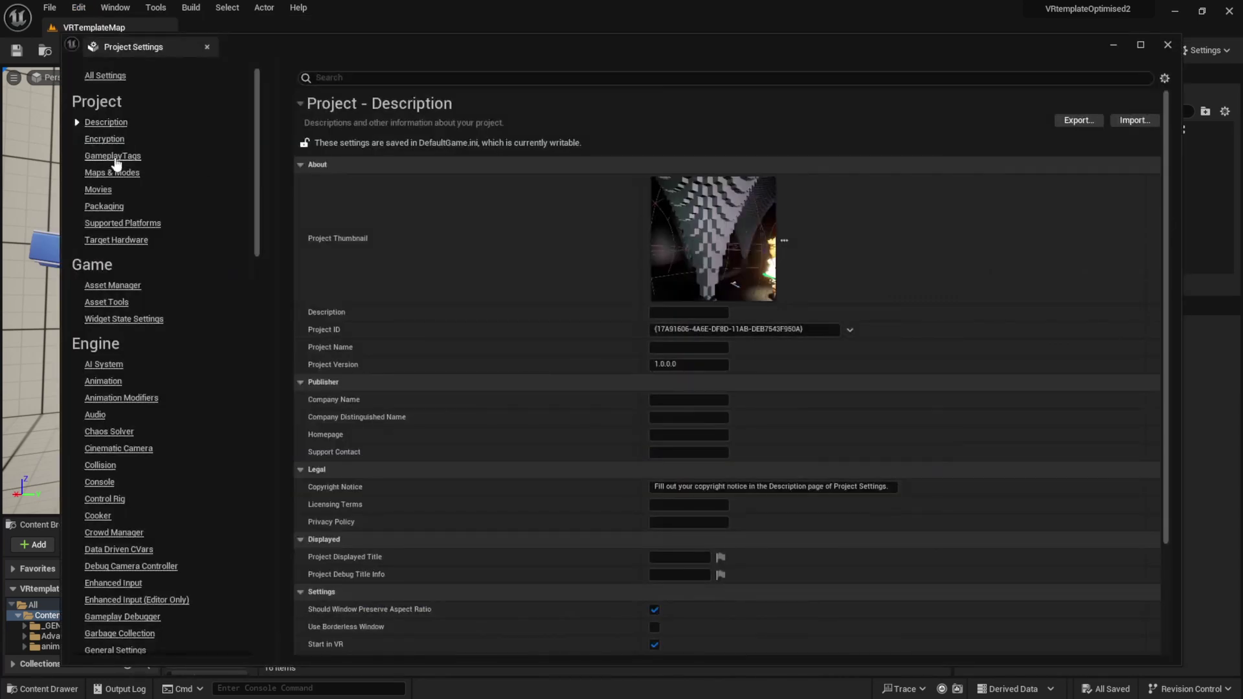
left_click(108, 174)
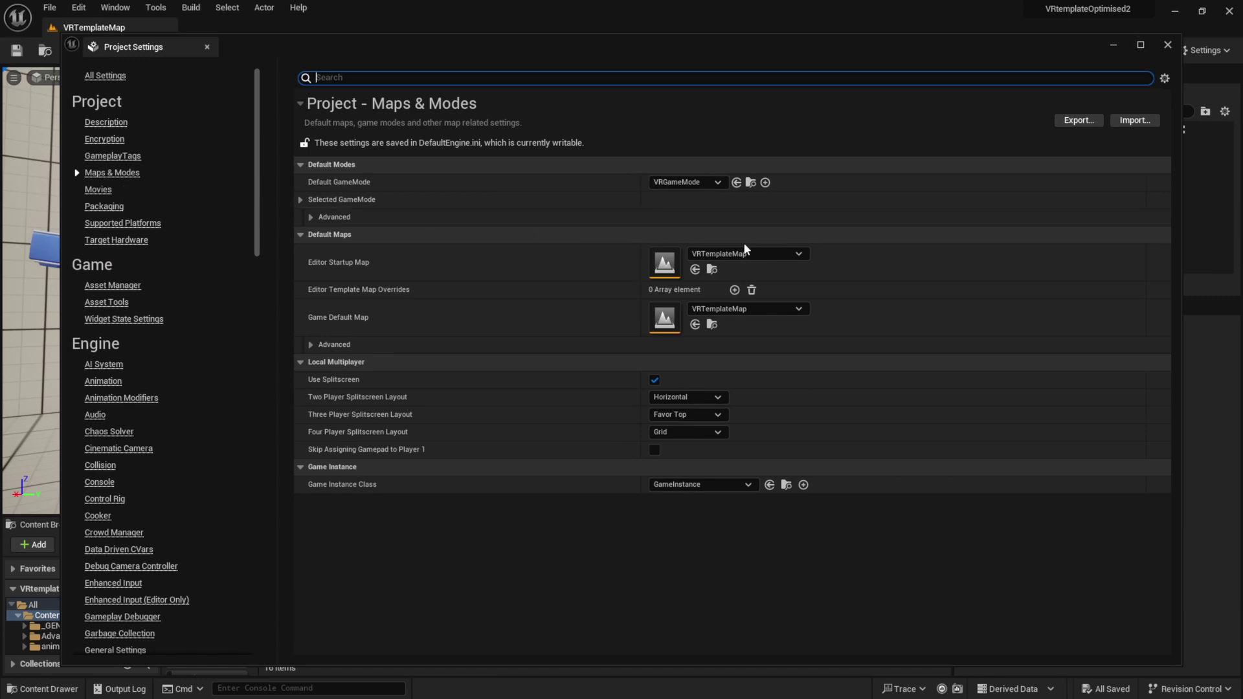
left_click(761, 255)
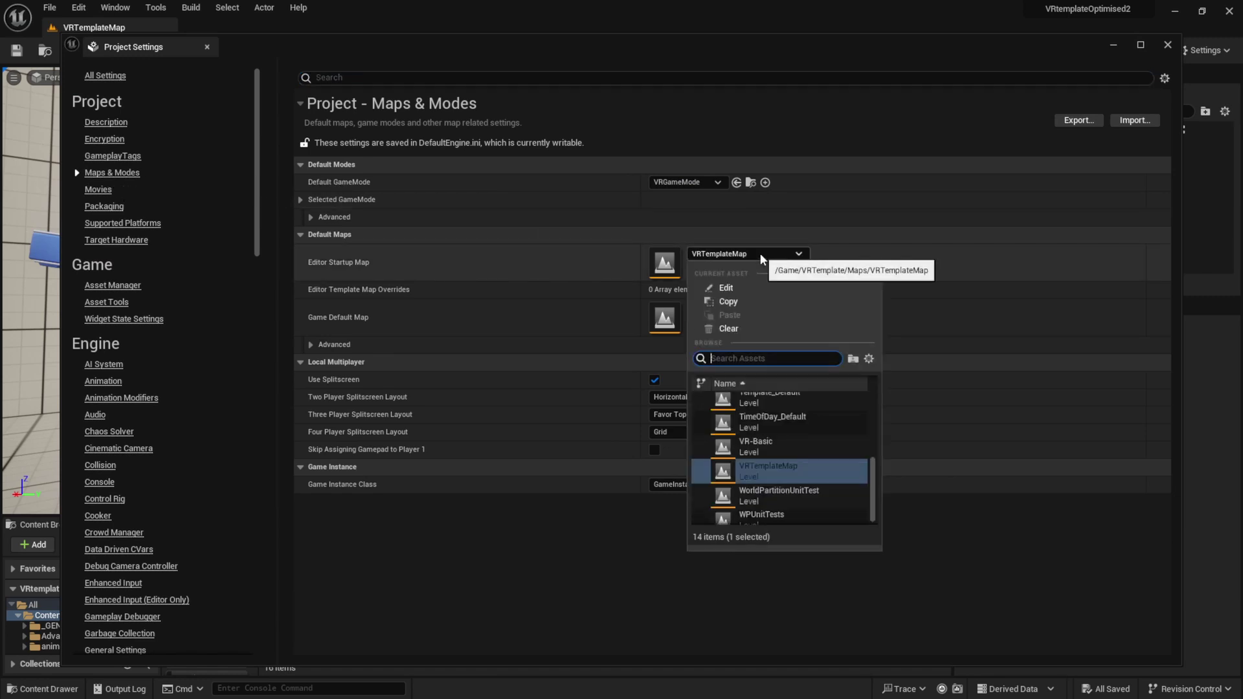
type("anto")
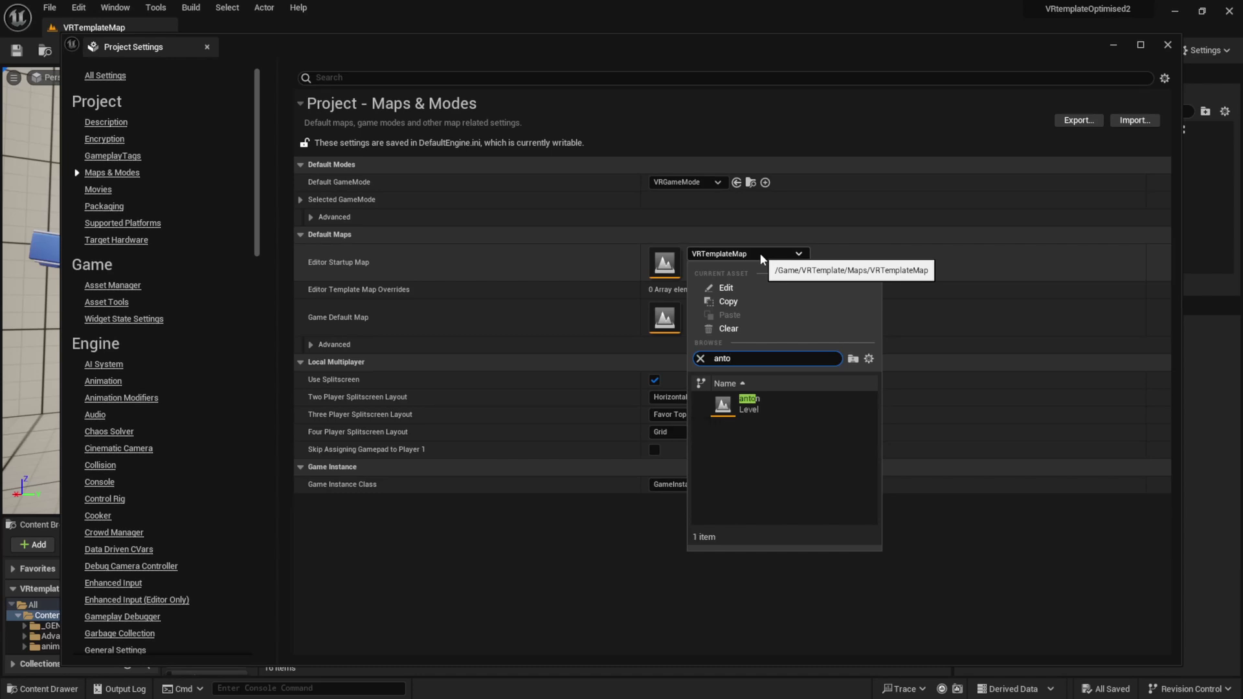
type("n")
left_click(748, 403)
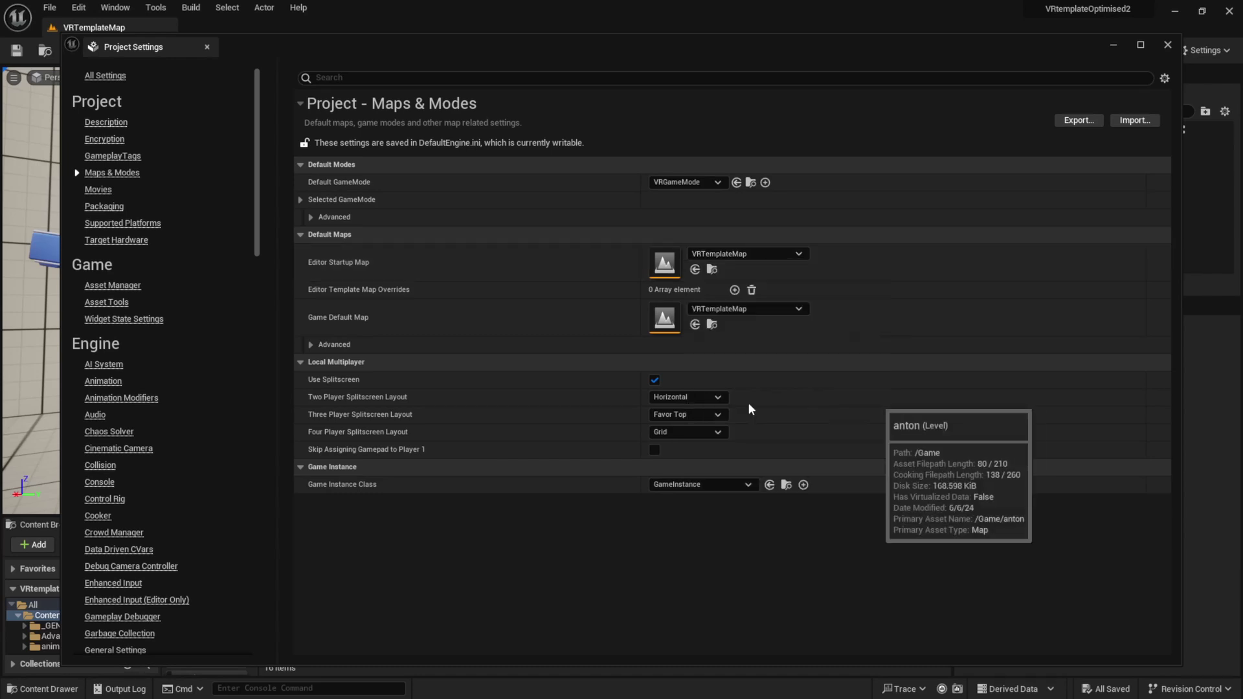
Set the project's Game Default Map to the anton level
left_click(739, 310)
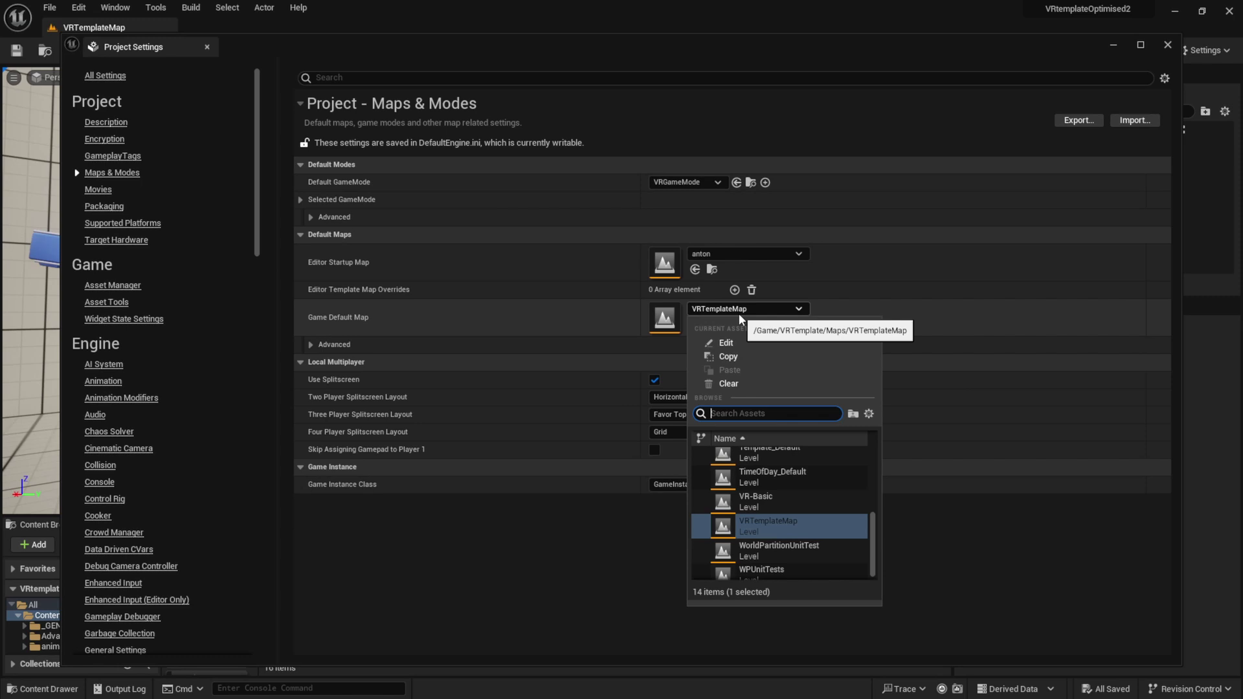
type("an")
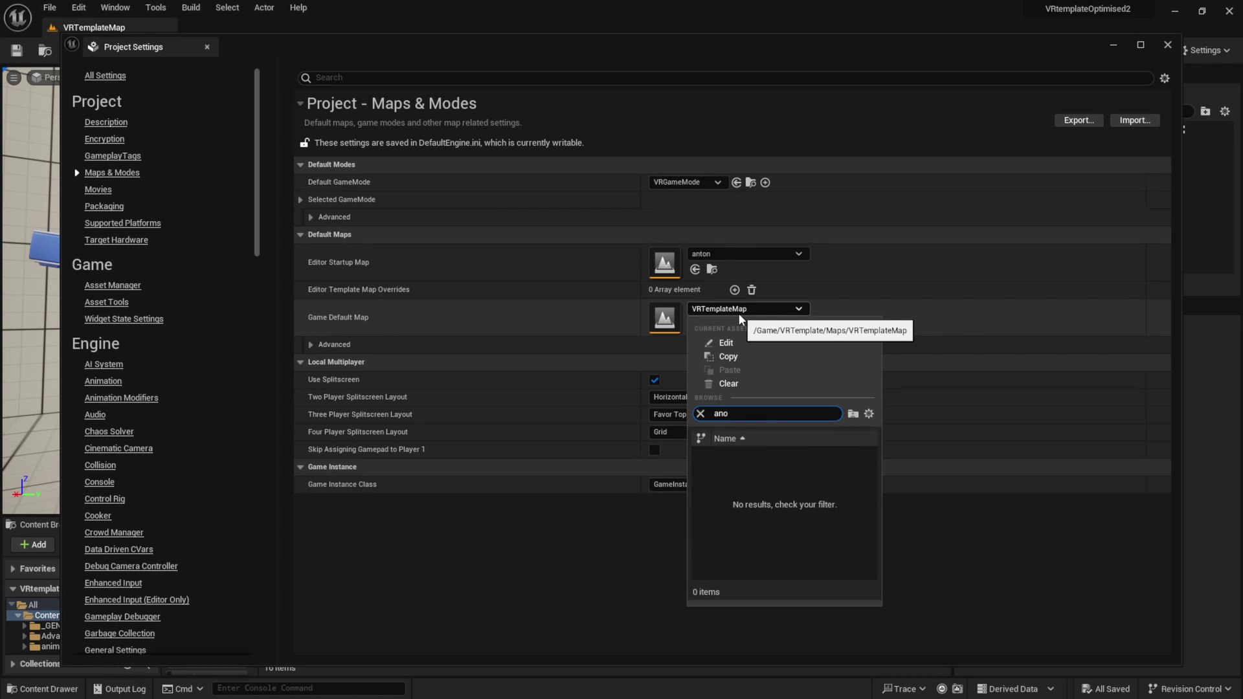
left_click(761, 479)
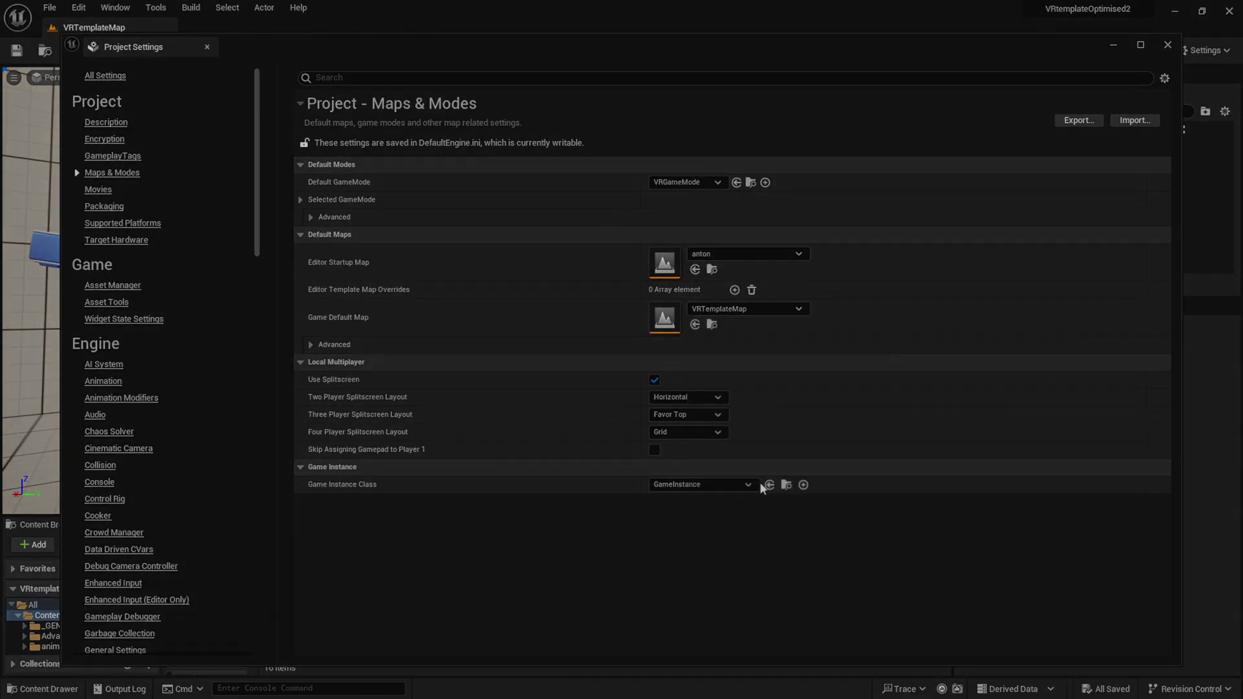
left_click(754, 482)
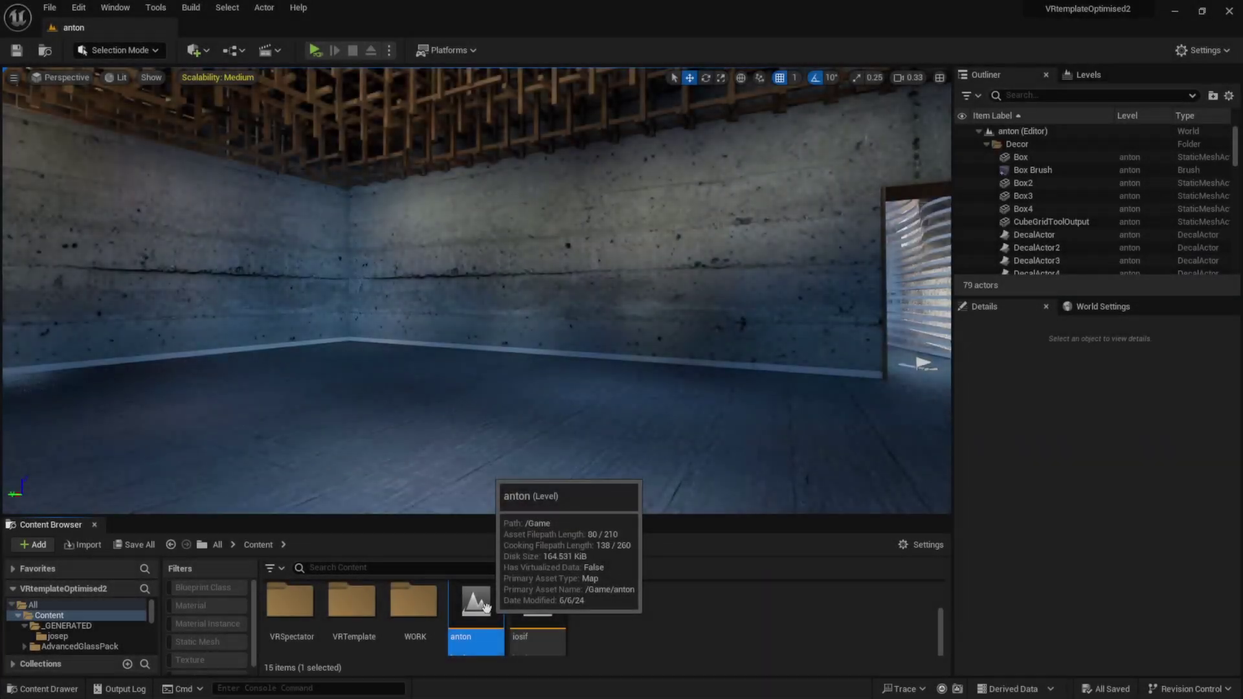
Find the existing SunSky actor in the anton level and delete it
right_click_drag(550, 482, 515, 449)
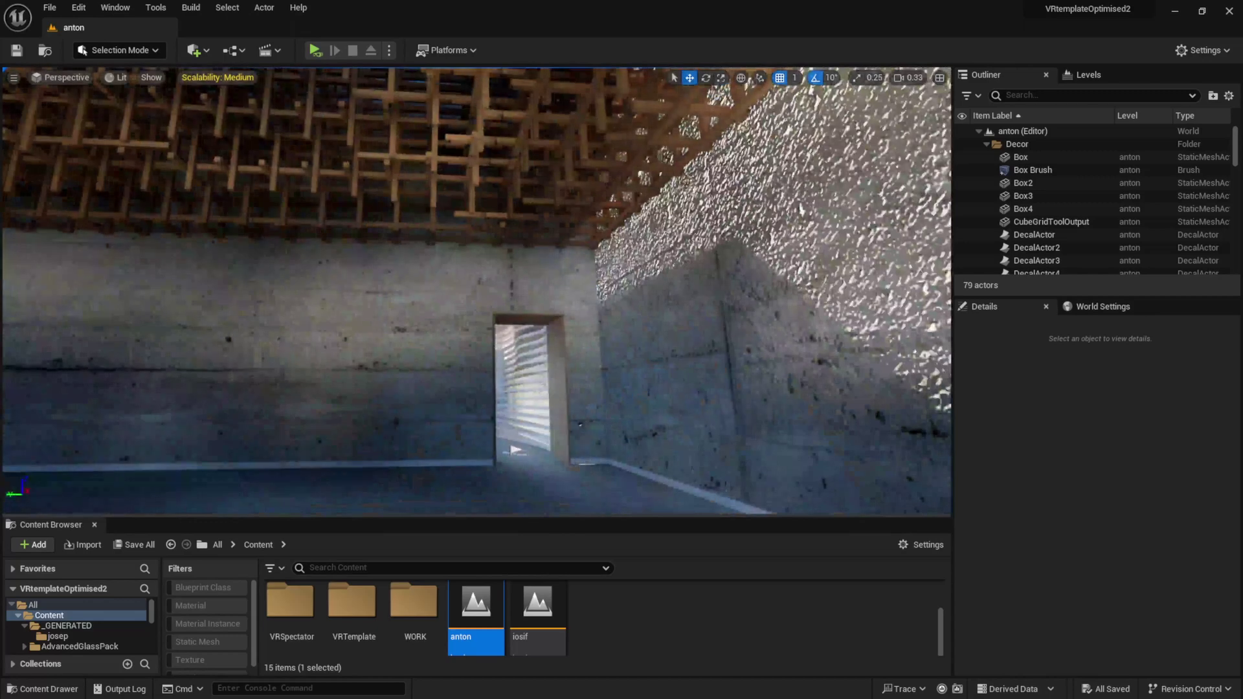
left_click(1057, 96)
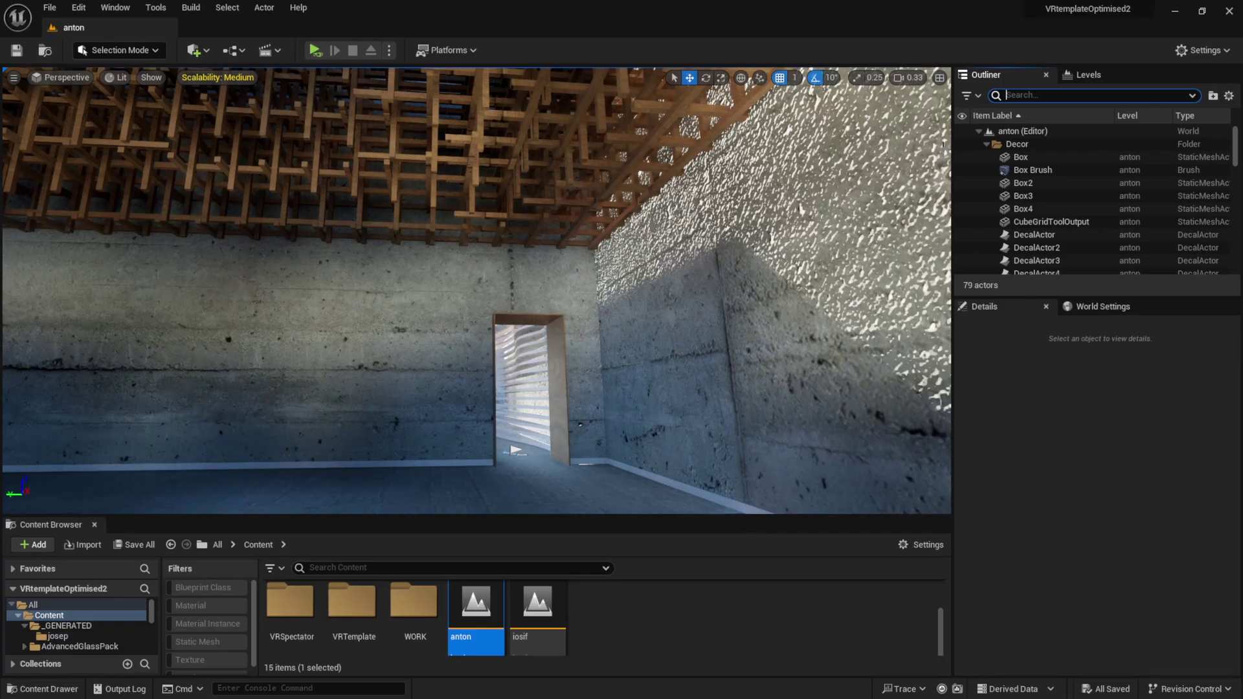
type("sun")
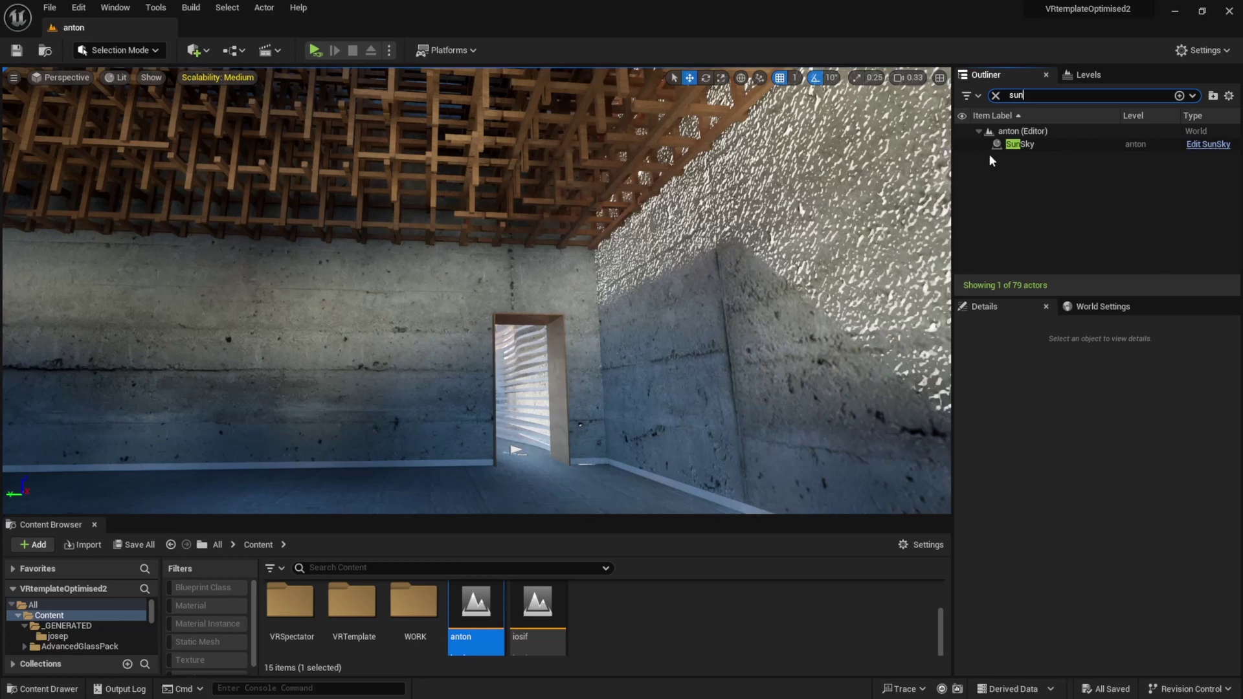
left_click(1020, 144)
key("Delete")
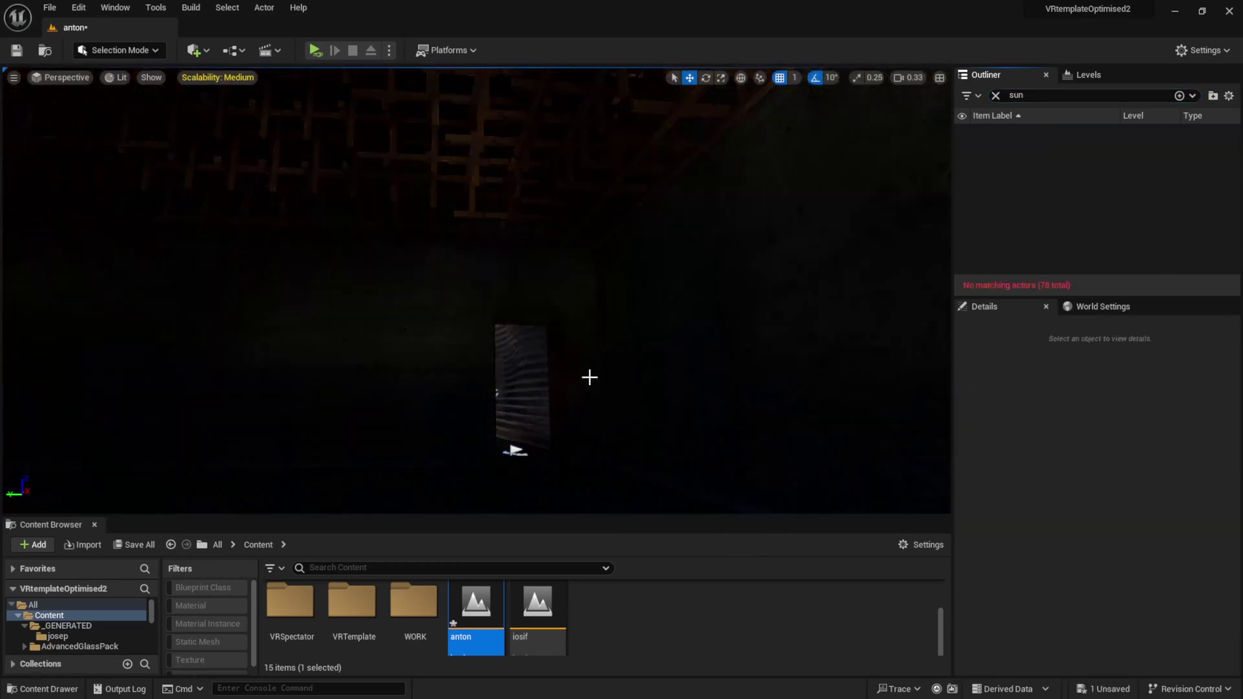
right_click_drag(813, 411, 748, 424)
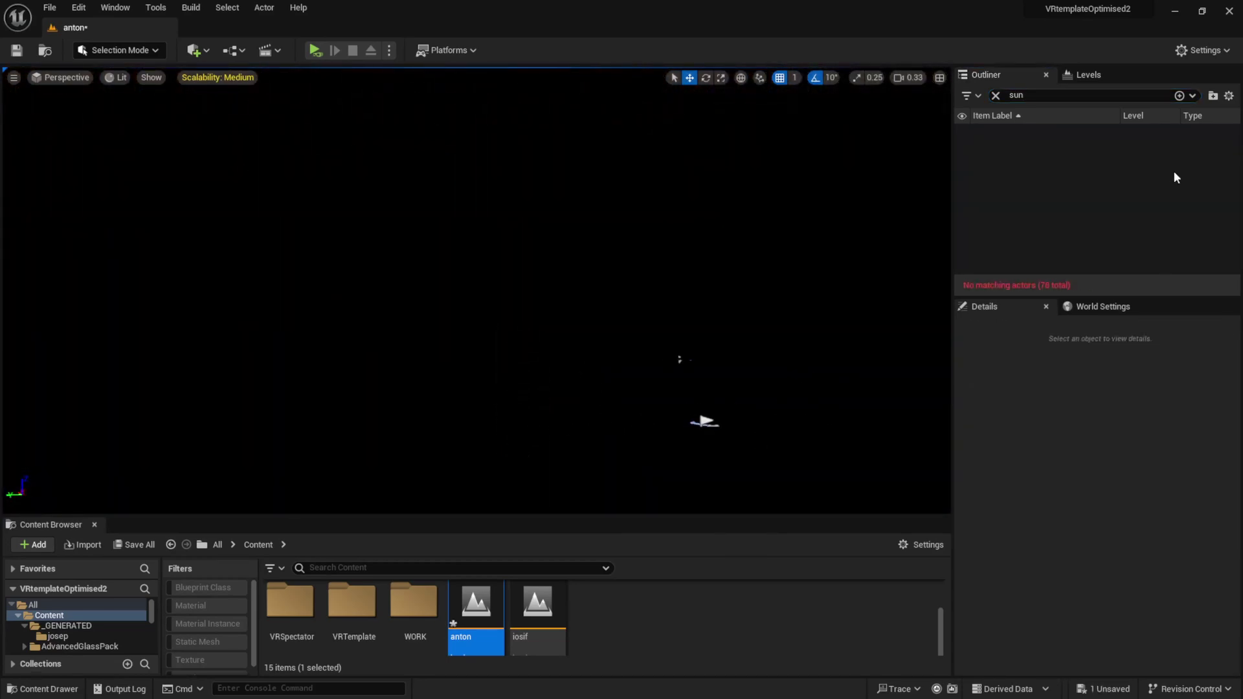
left_click(995, 95)
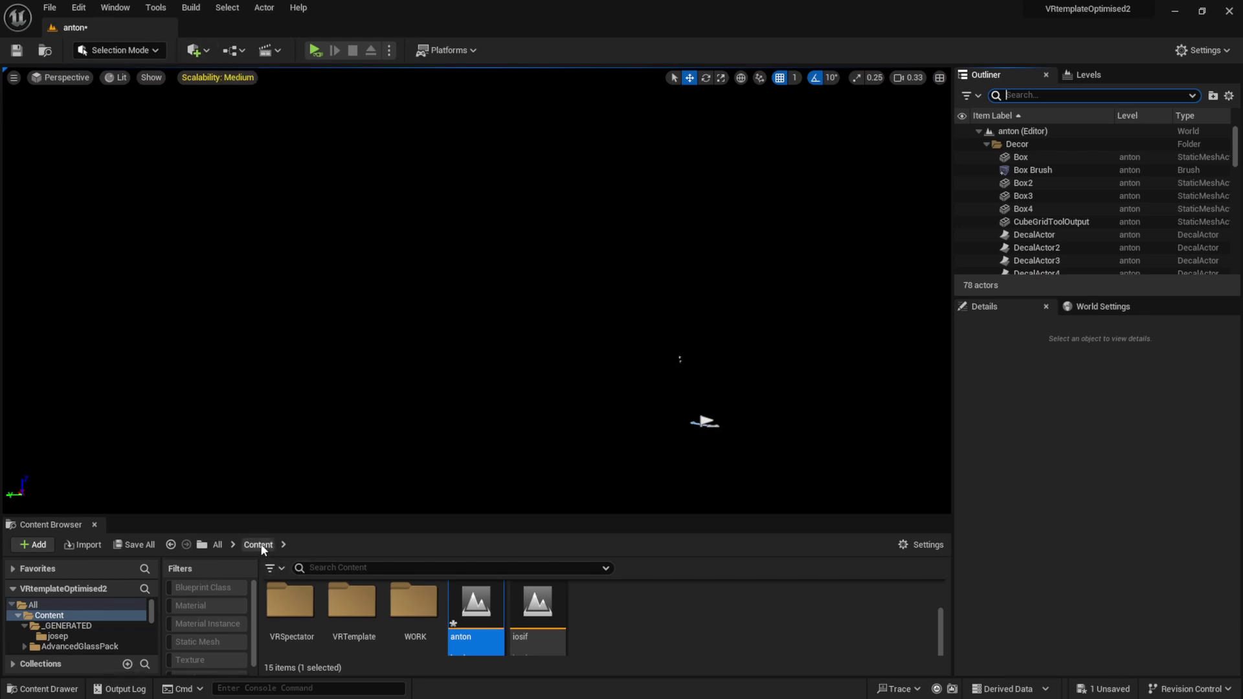
Place BP_SunSky from the WORK/BP folder on the room's floor and set its North Offset to about 69.12
double_click(415, 605)
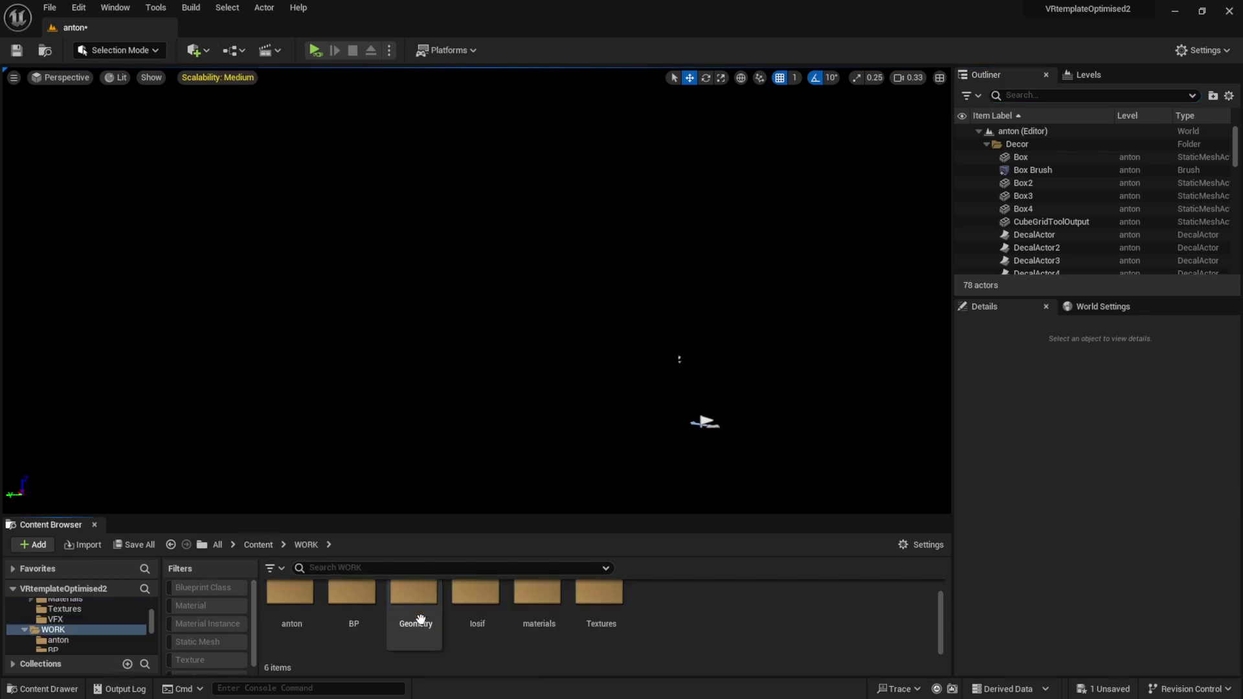
double_click(361, 600)
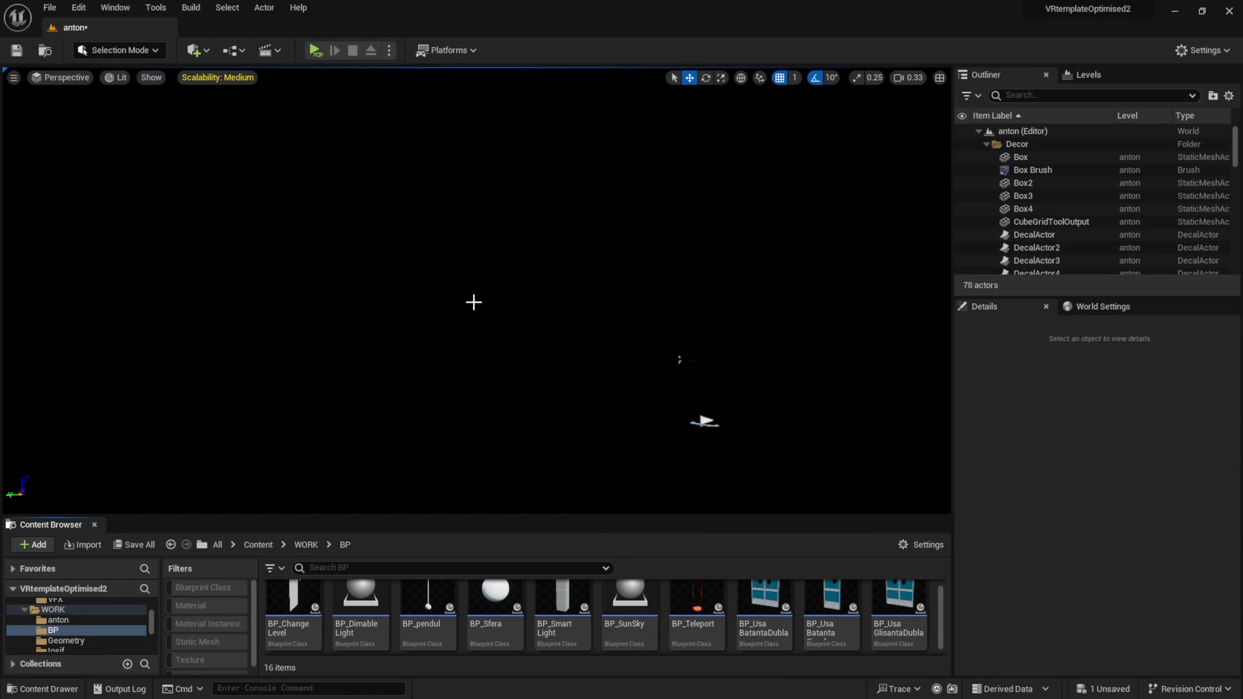
left_click_drag(628, 628, 580, 463)
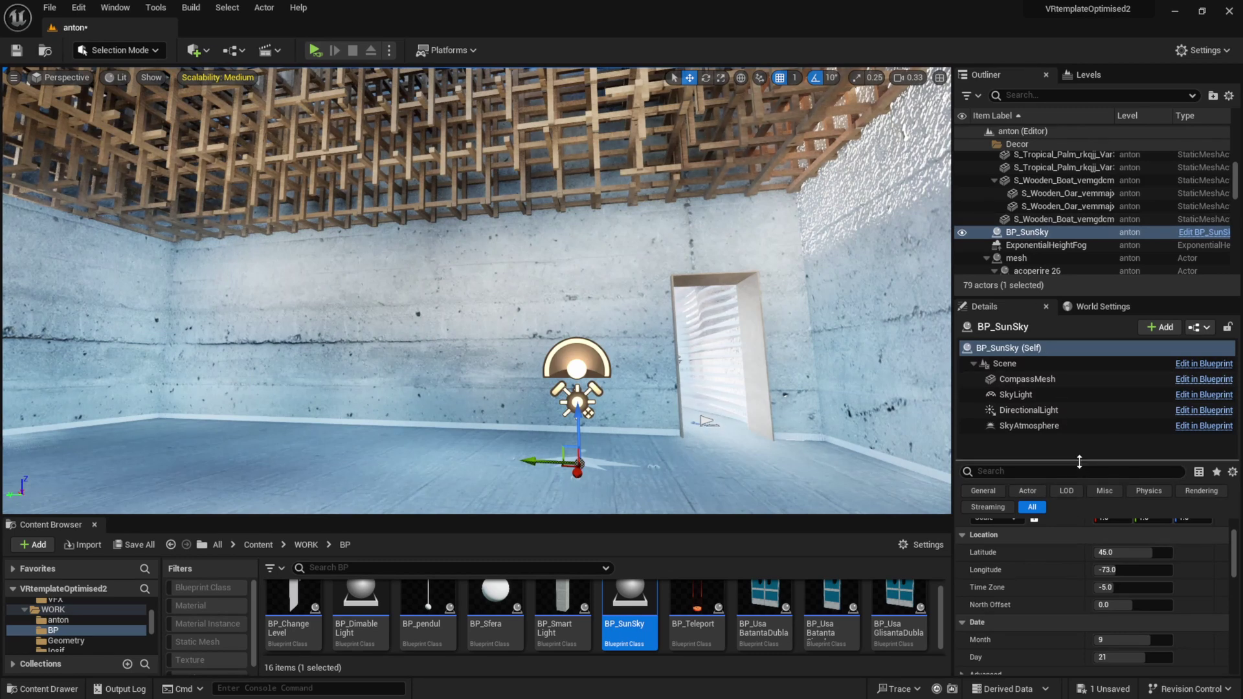
scroll(1067, 588, "up", 1)
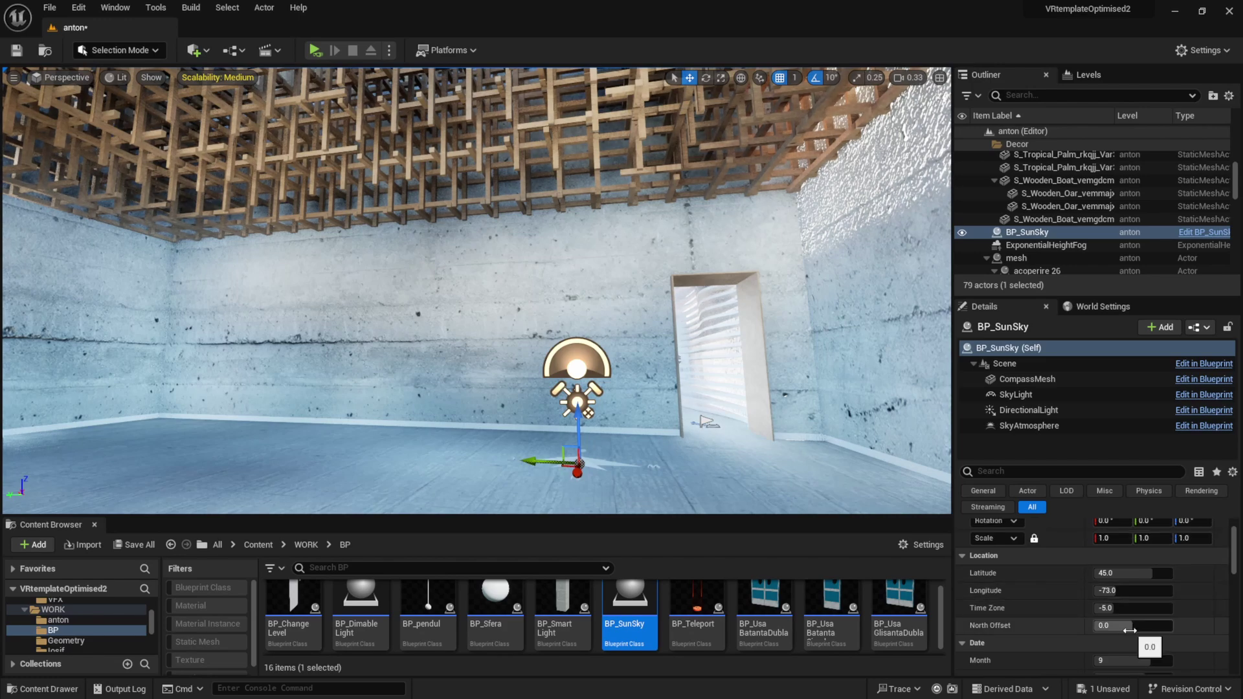
left_click_drag(1129, 629, 1200, 630)
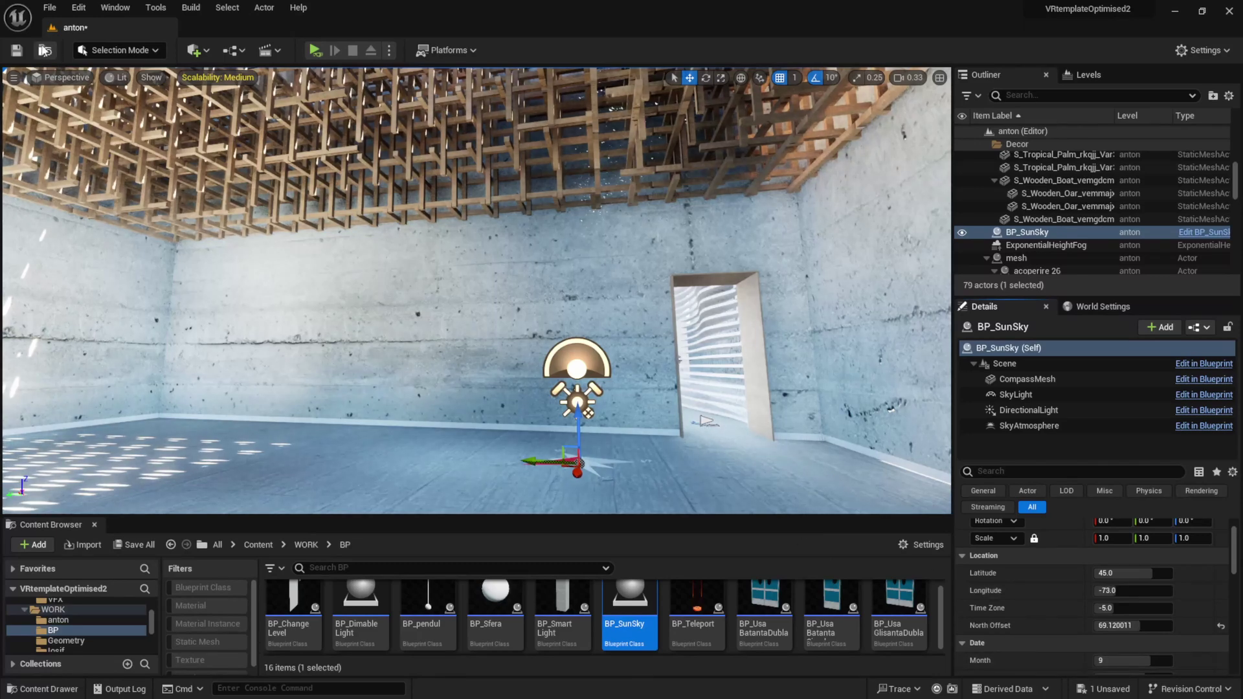
Check in the plugin list whether the Sun Position Calculator plugin is enabled
left_click(78, 8)
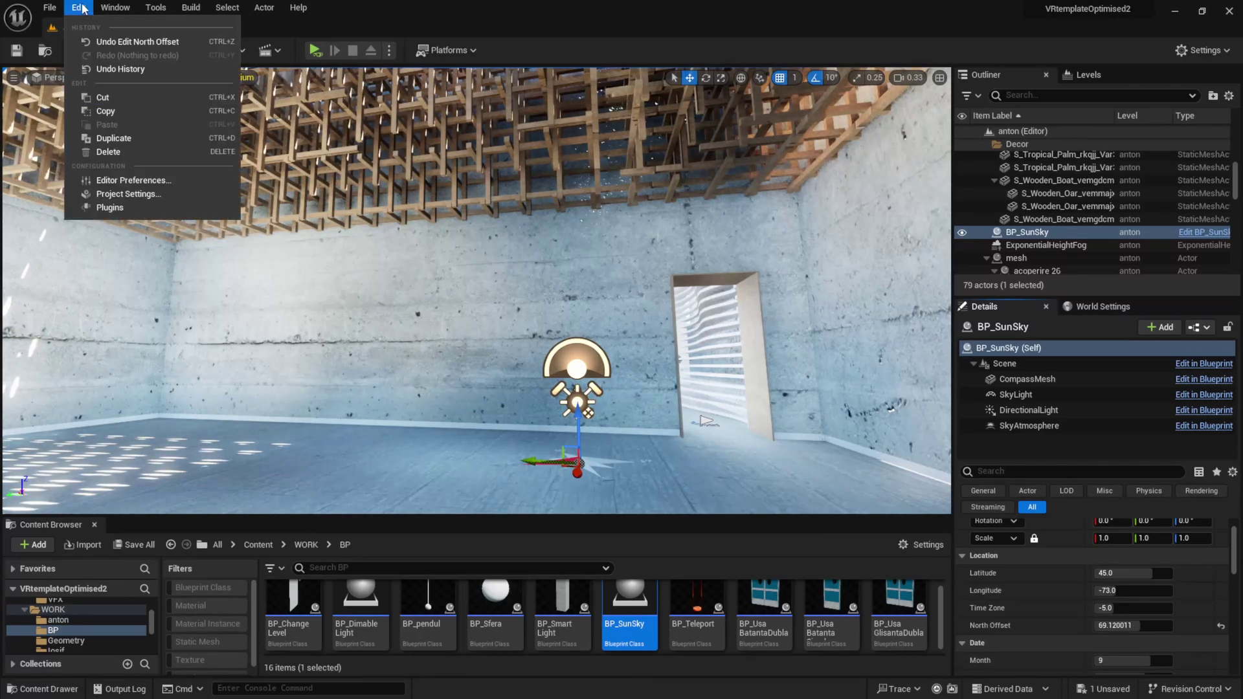
left_click(112, 210)
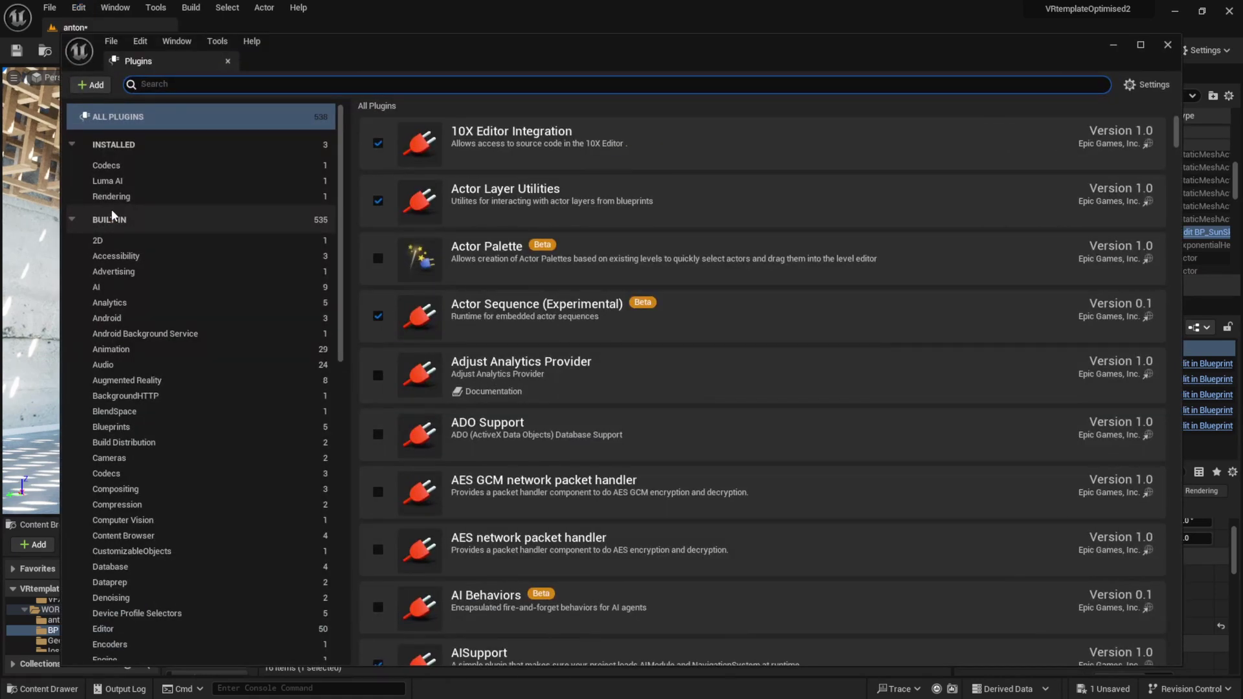
type("sun")
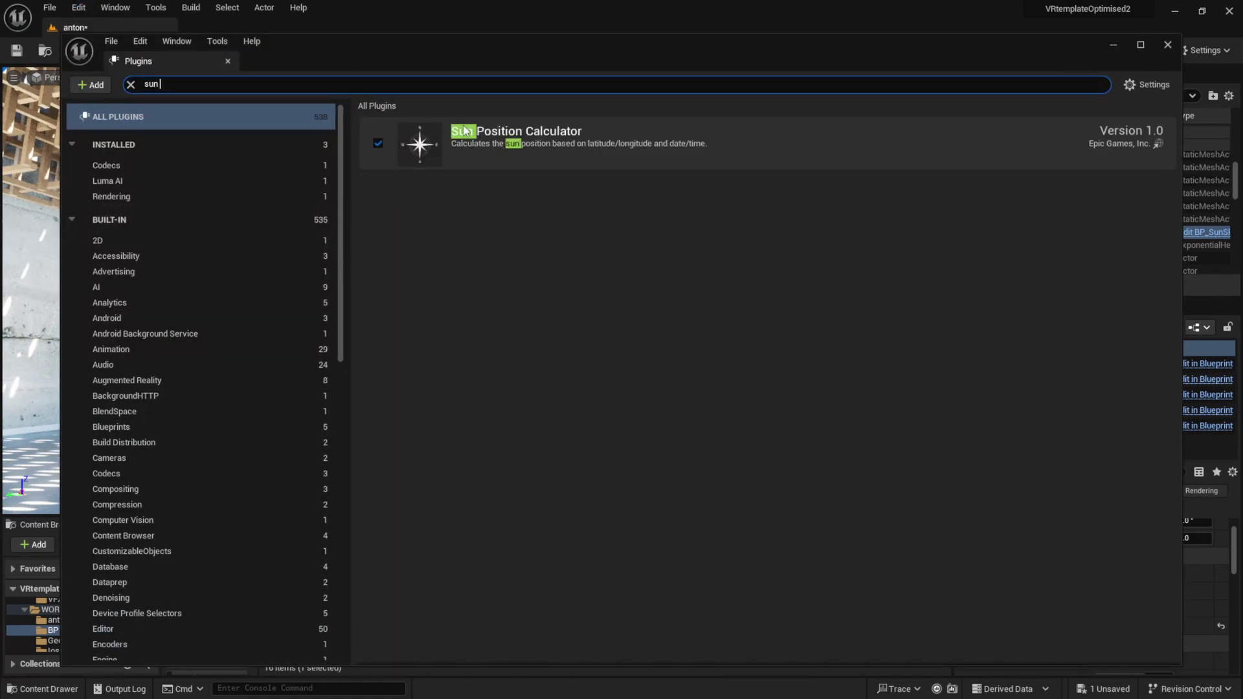
left_click(130, 85)
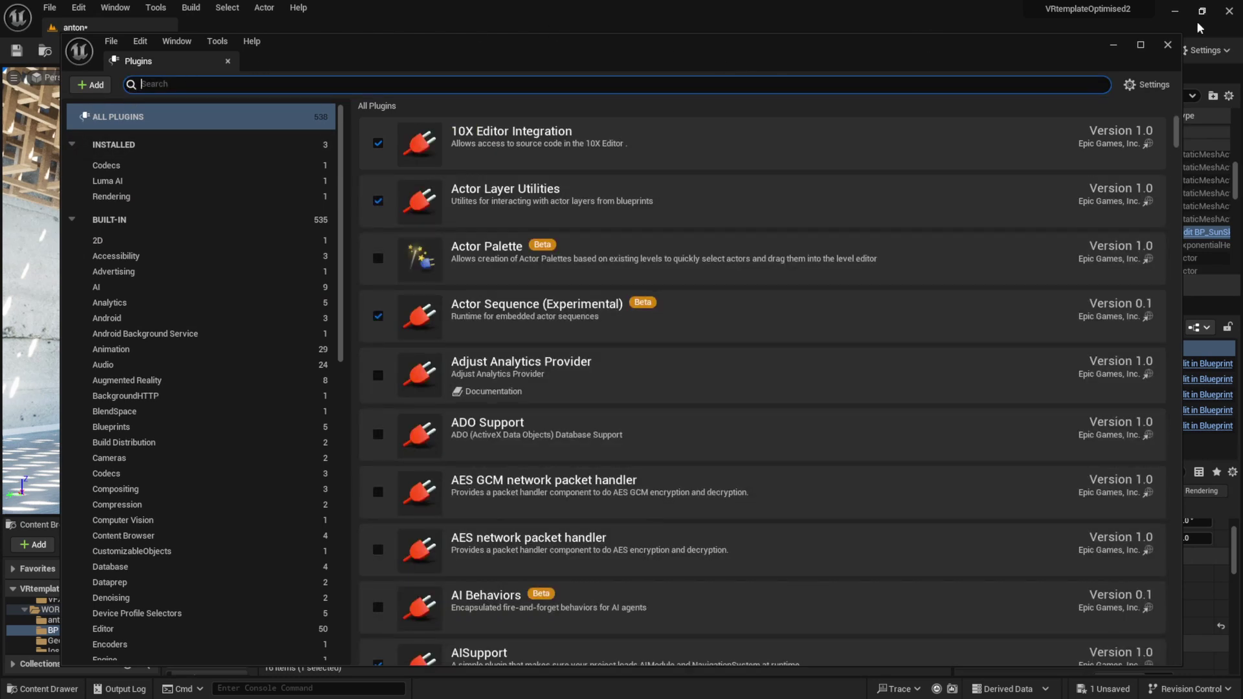
left_click(1167, 46)
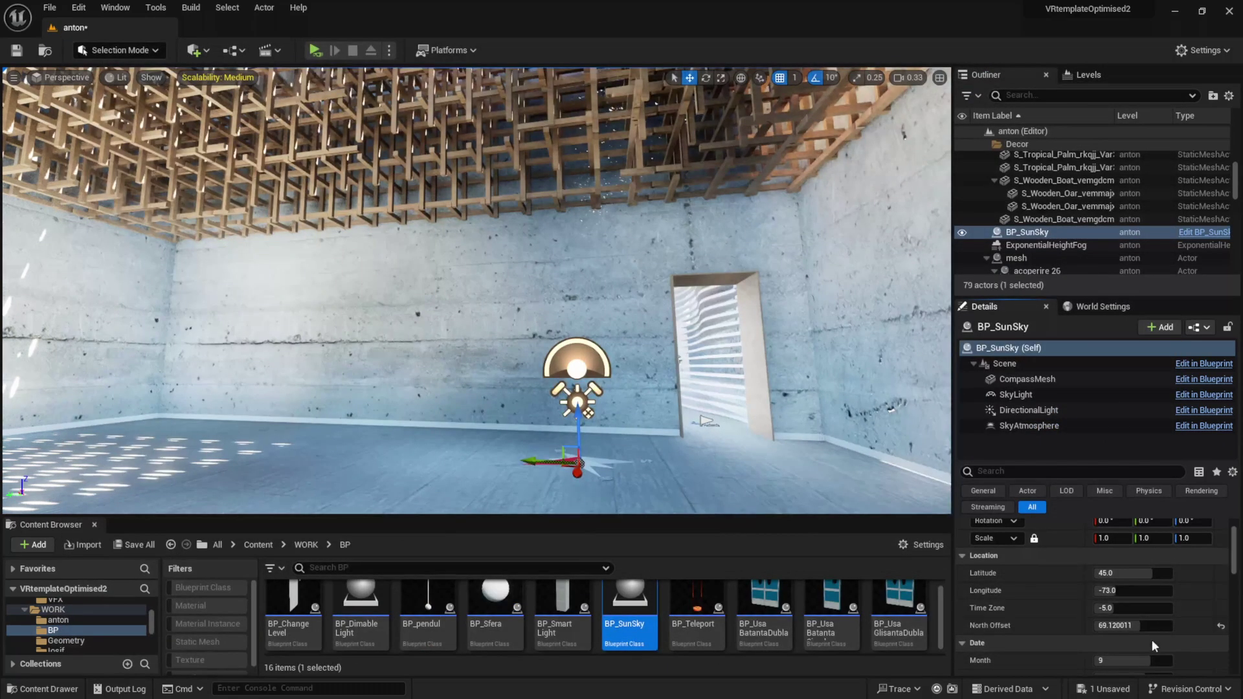
Set the month of BP_SunSky to 7 while viewing the wooden lattice ceiling
scroll(1044, 653, "down", 2)
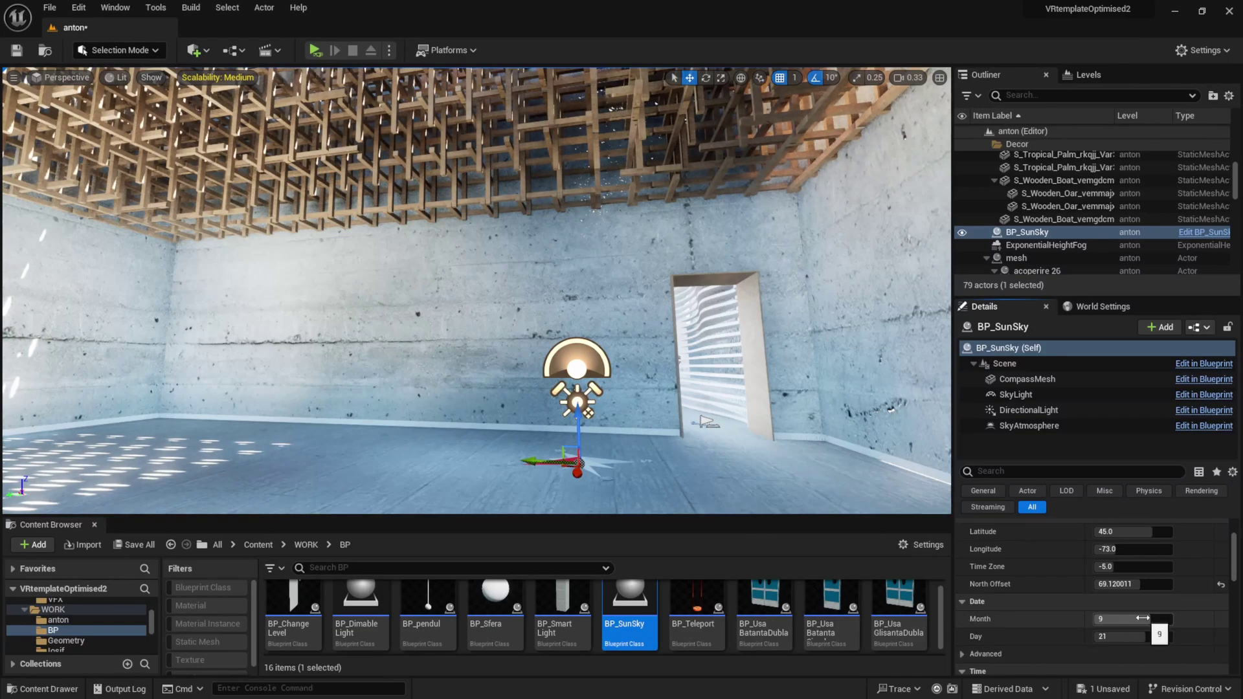
right_click_drag(647, 337, 479, 249)
mouse_move(1133, 619)
left_mouse_down()
mouse_move(1110, 618)
mouse_move(1165, 619)
mouse_move(1135, 619)
left_mouse_up()
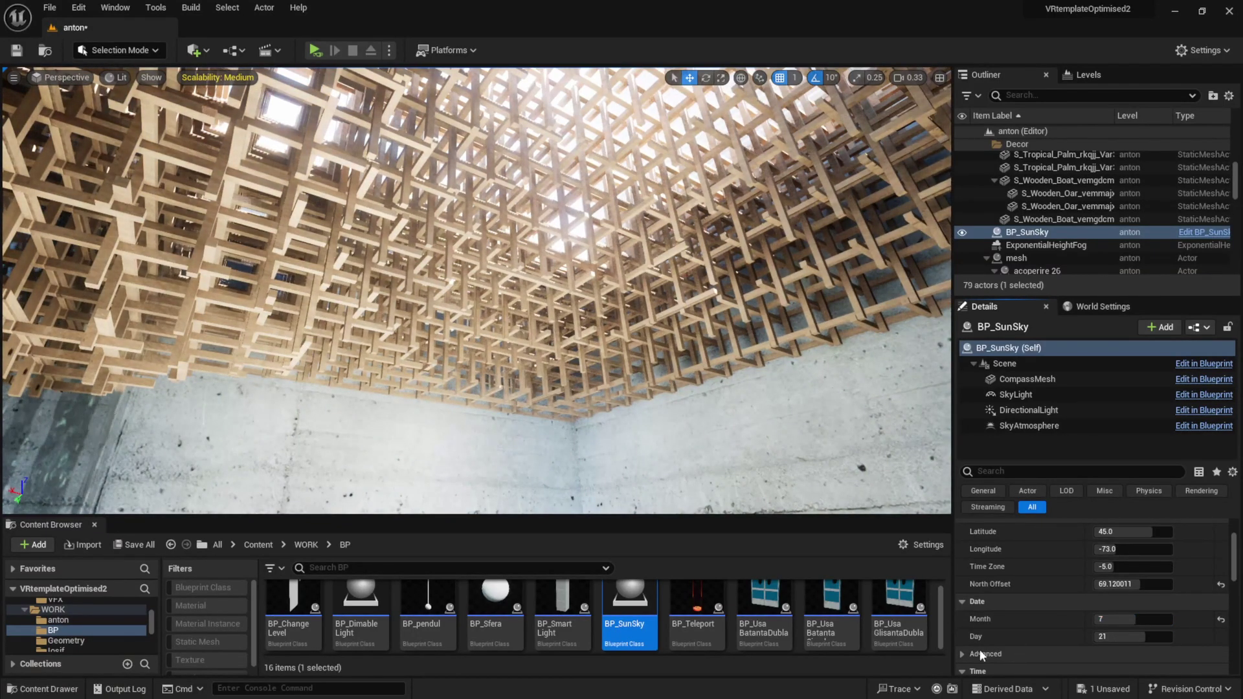
Set the Solar Time of BP_SunSky to about 6.8 and view the lighting across the room
scroll(984, 635, "down", 3)
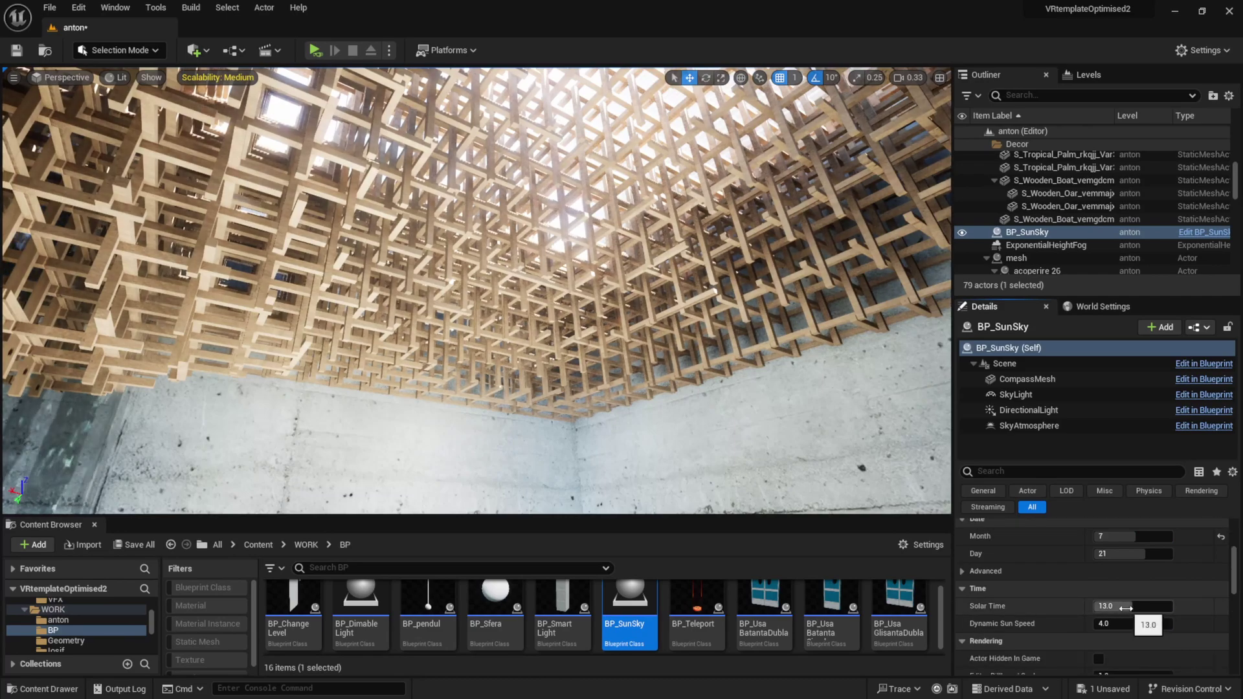
left_click_drag(1127, 607, 1098, 607)
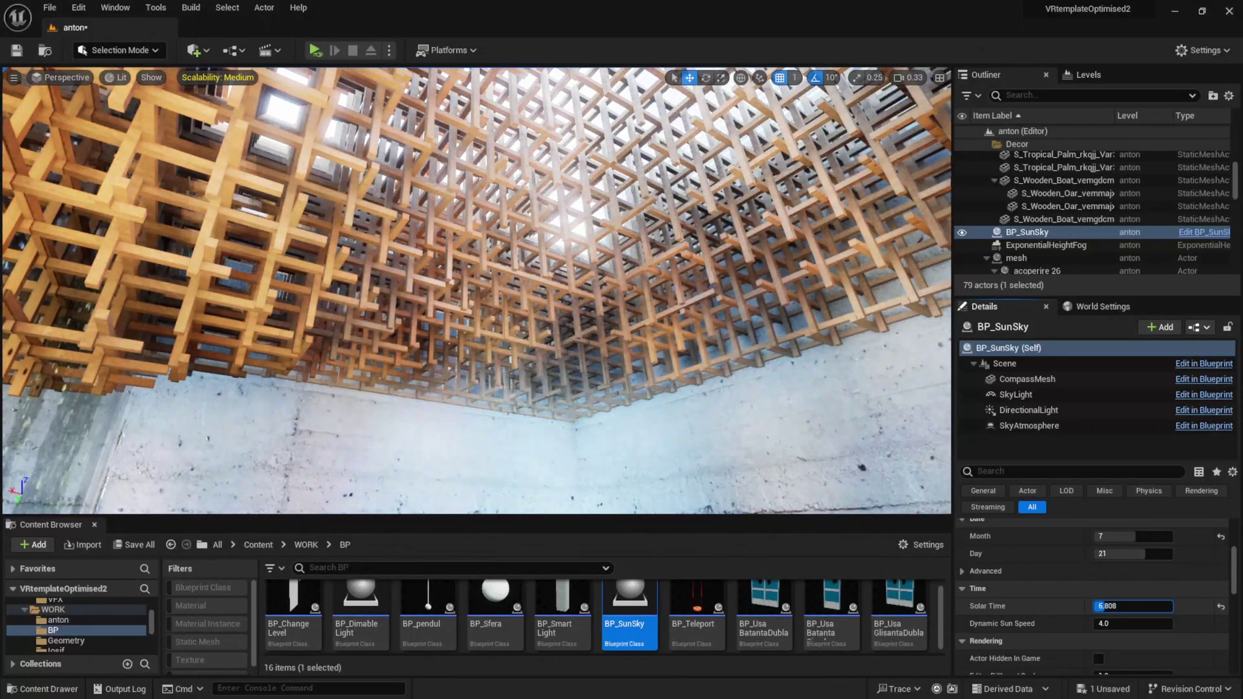
right_click_drag(712, 324, 848, 390)
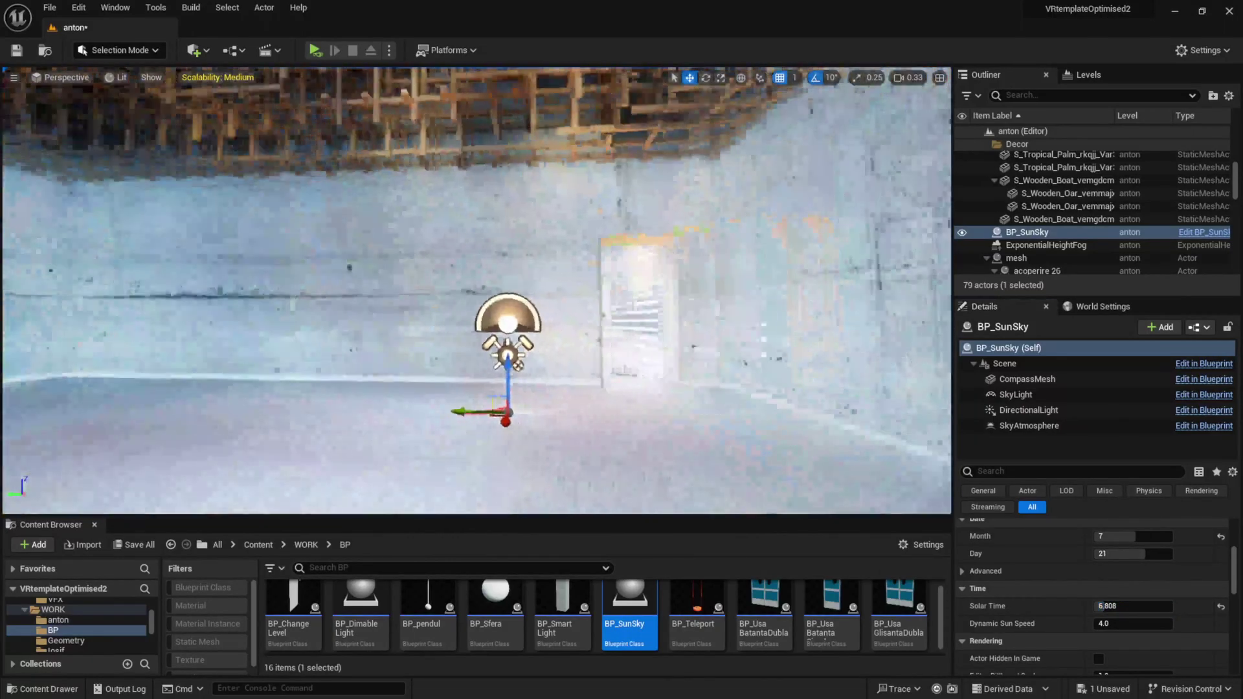
Set the Solar Time of BP_SunSky to about 11.27
left_click(1100, 605)
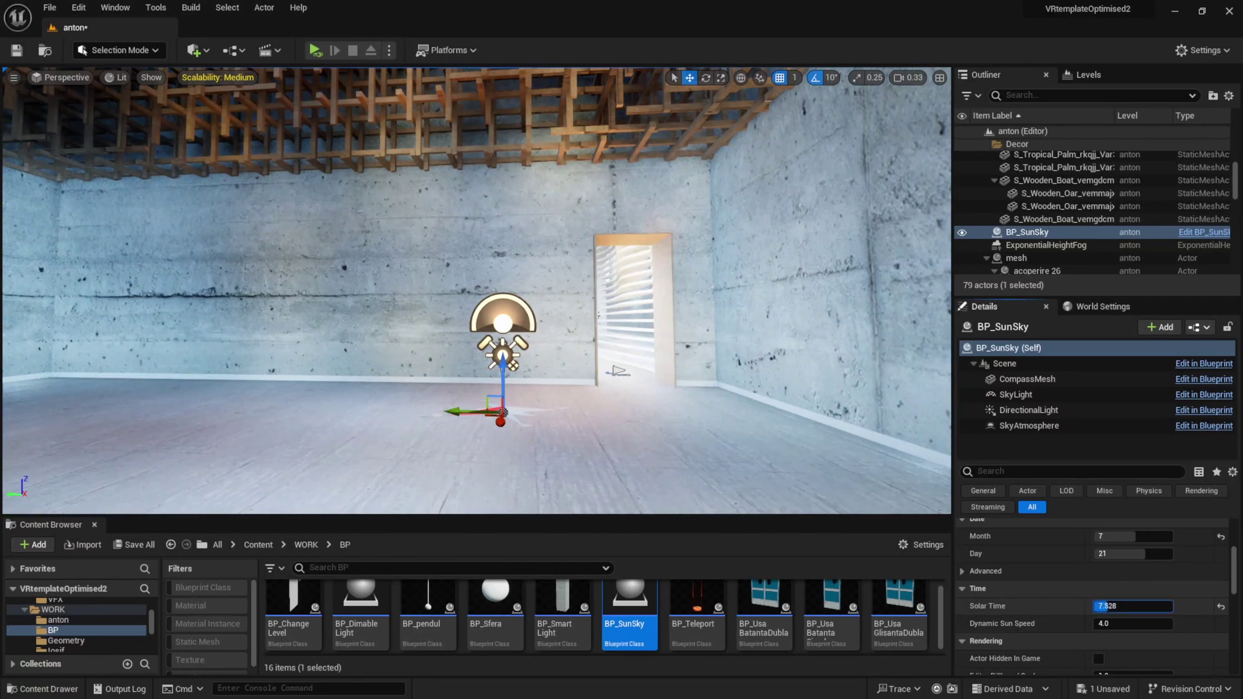
type("9.4")
key("Return")
type("9.256")
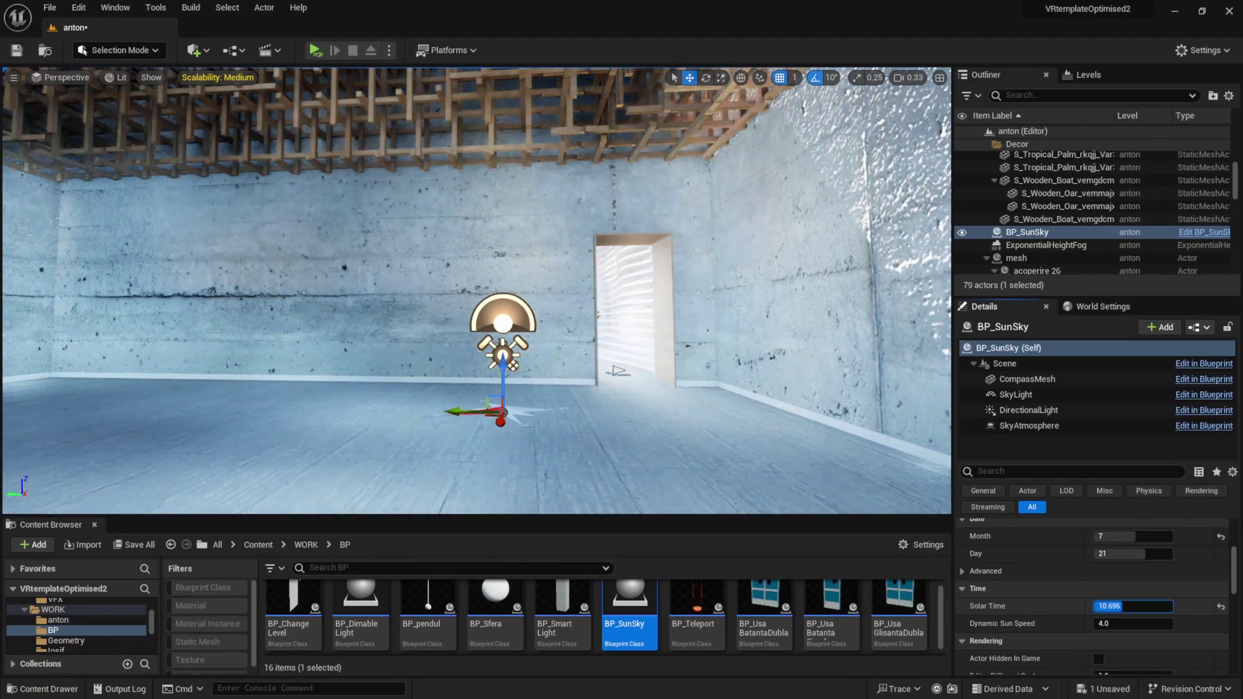
key("Return")
left_click_drag(1116, 606, 1126, 607)
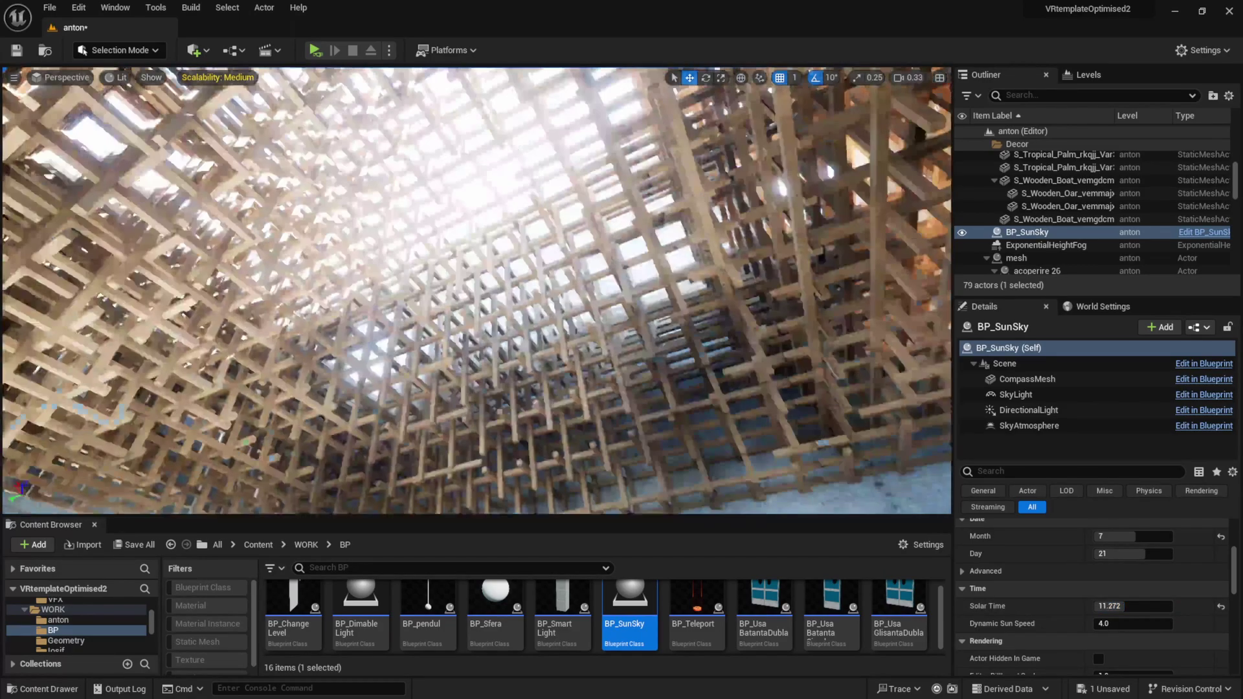
Set the intensity of BP_SunSky's DirectionalLight component to 1000 lux
right_click_drag(477, 291, 647, 320)
right_click_drag(307, 325, 319, 356)
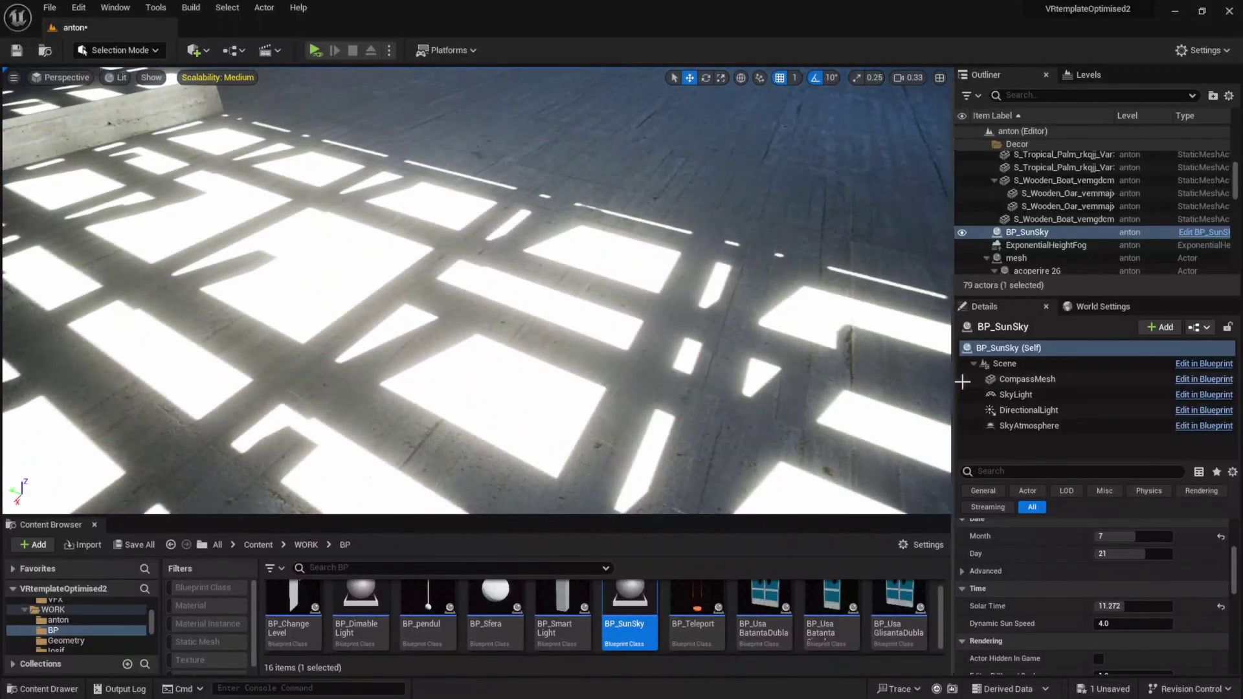
left_click(1000, 410)
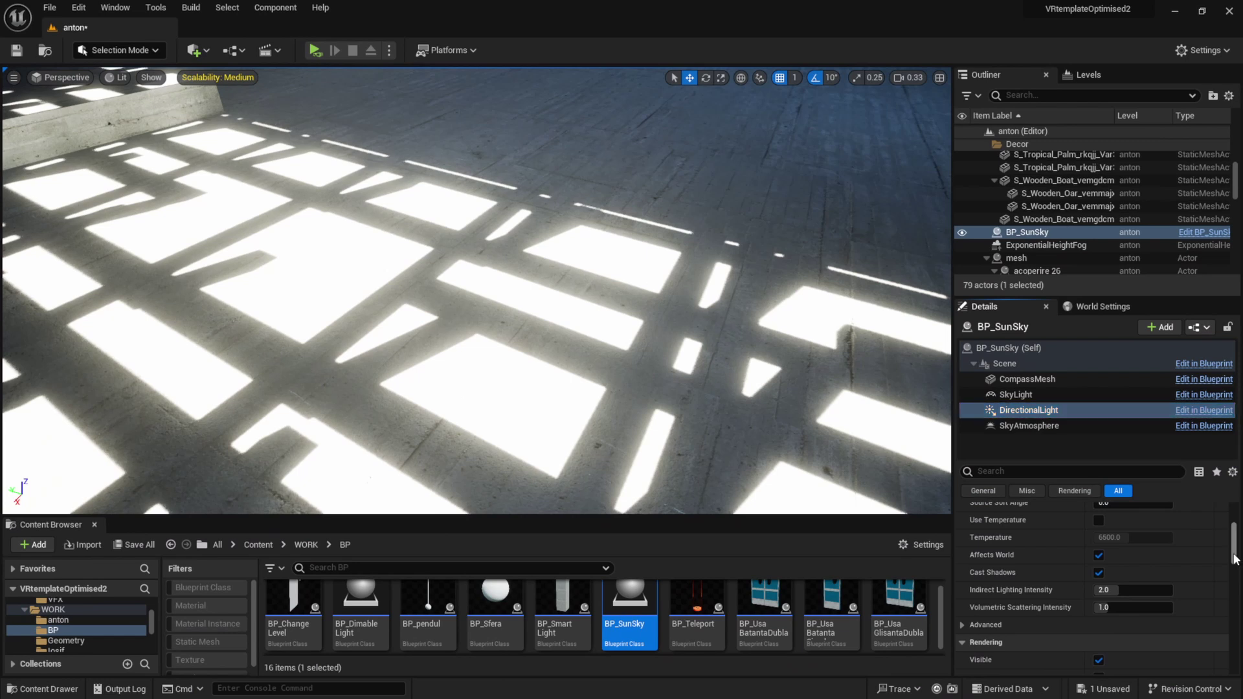
left_click_drag(1234, 558, 1234, 523)
scroll(1233, 543, "down", 2)
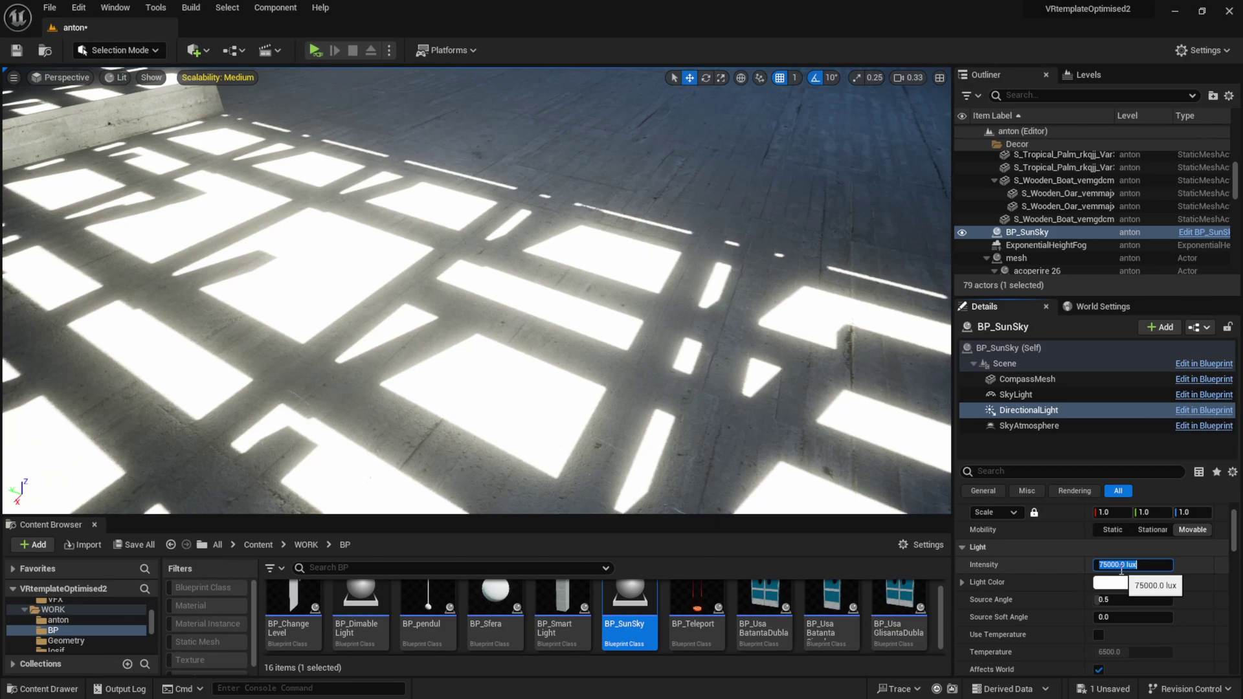
type("00")
key("Return")
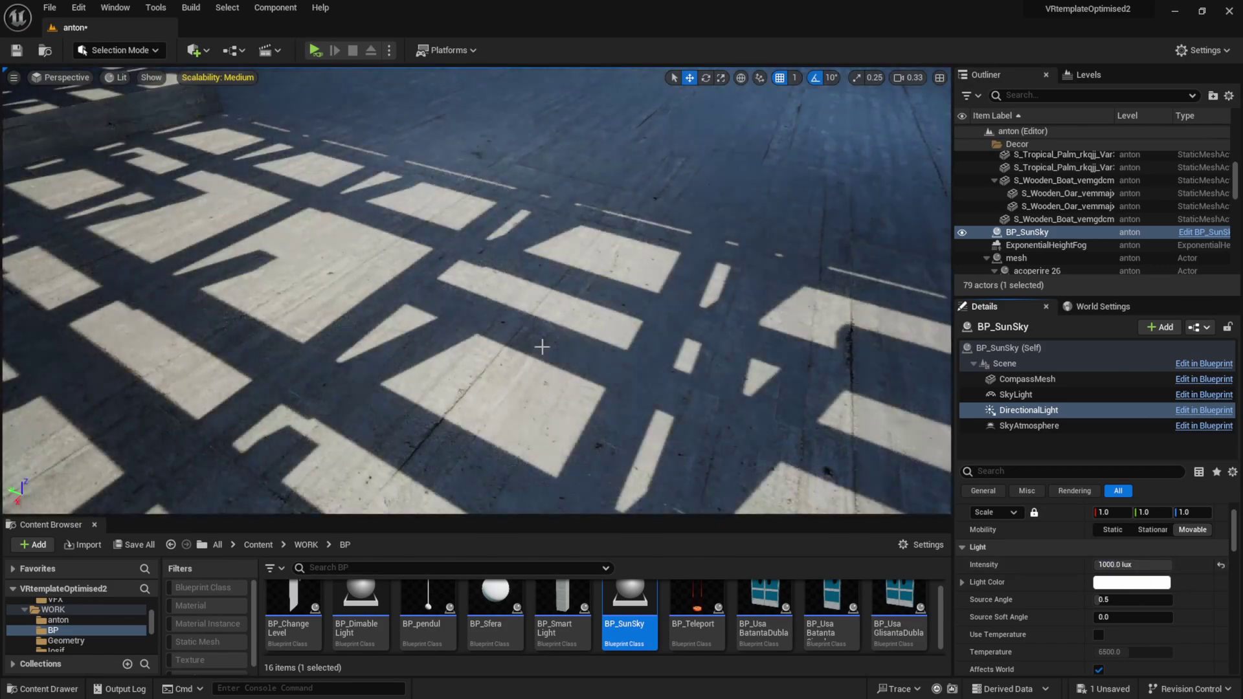
Soften the DirectionalLight's shadows with a Source Angle of 3.54 and set its Indirect Lighting Intensity to 3.0
right_click_drag(477, 291, 477, 246)
right_click_drag(563, 389, 562, 446)
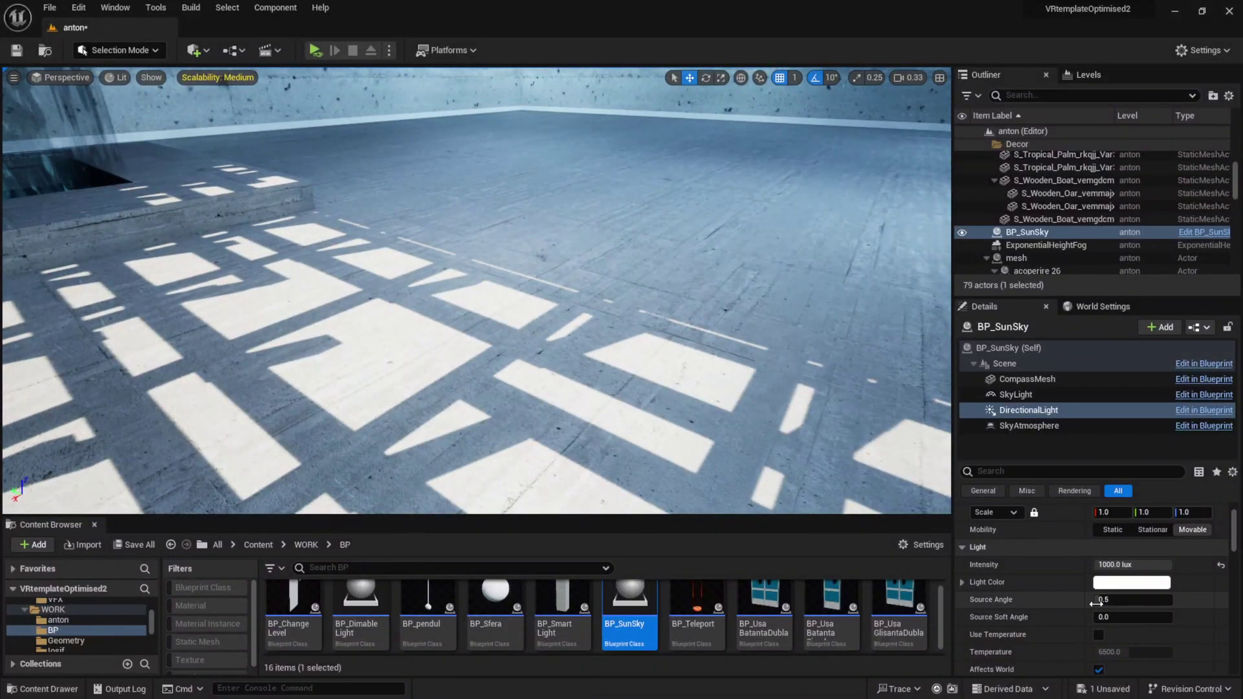
left_click_drag(1098, 600, 1149, 600)
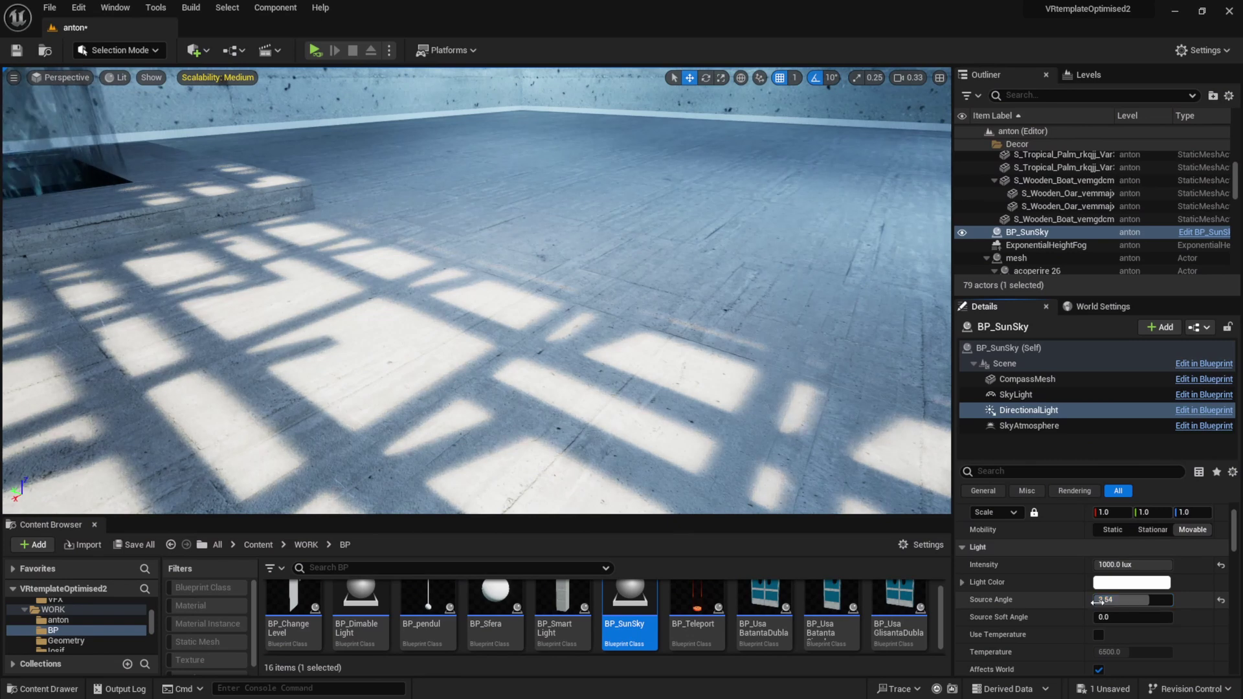
right_click_drag(686, 363, 703, 381)
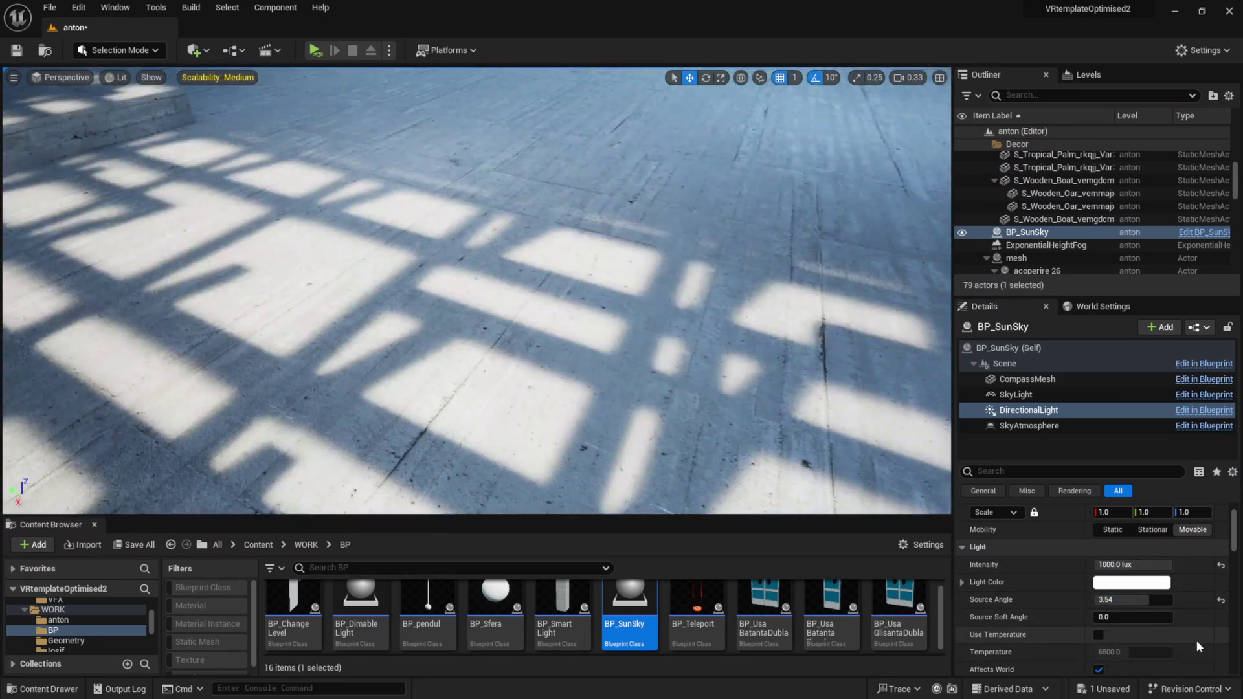
scroll(1196, 644, "down", 2)
scroll(1195, 639, "down", 2)
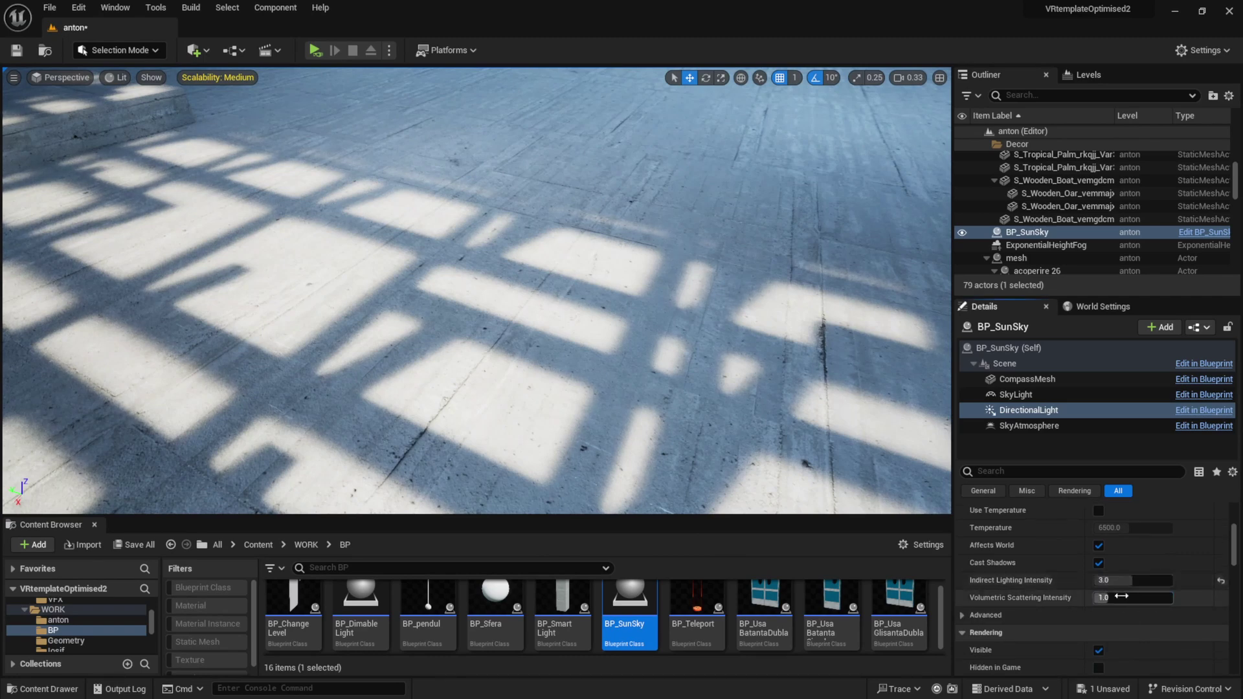
Enable Light Shaft Occlusion and Light Shaft Bloom on the DirectionalLight and check the lighting on the lattice ceiling and room
scroll(1182, 639, "down", 6)
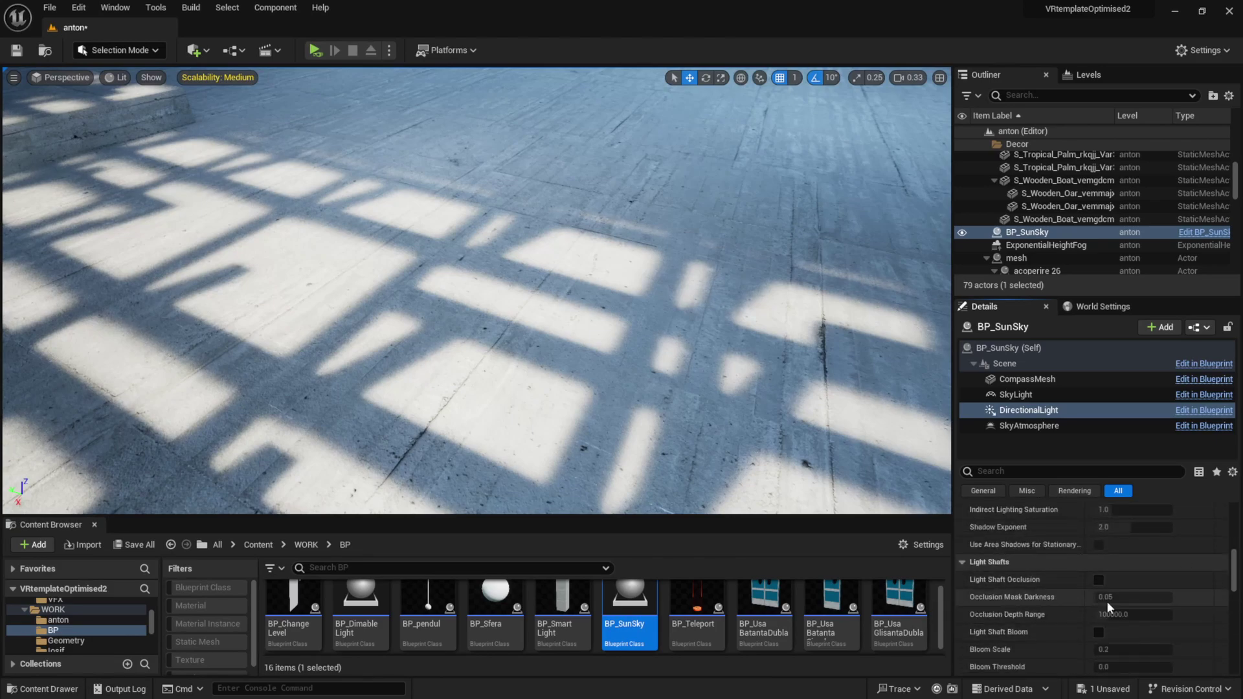
scroll(1105, 601, "down", 1)
right_click_drag(477, 291, 476, 149)
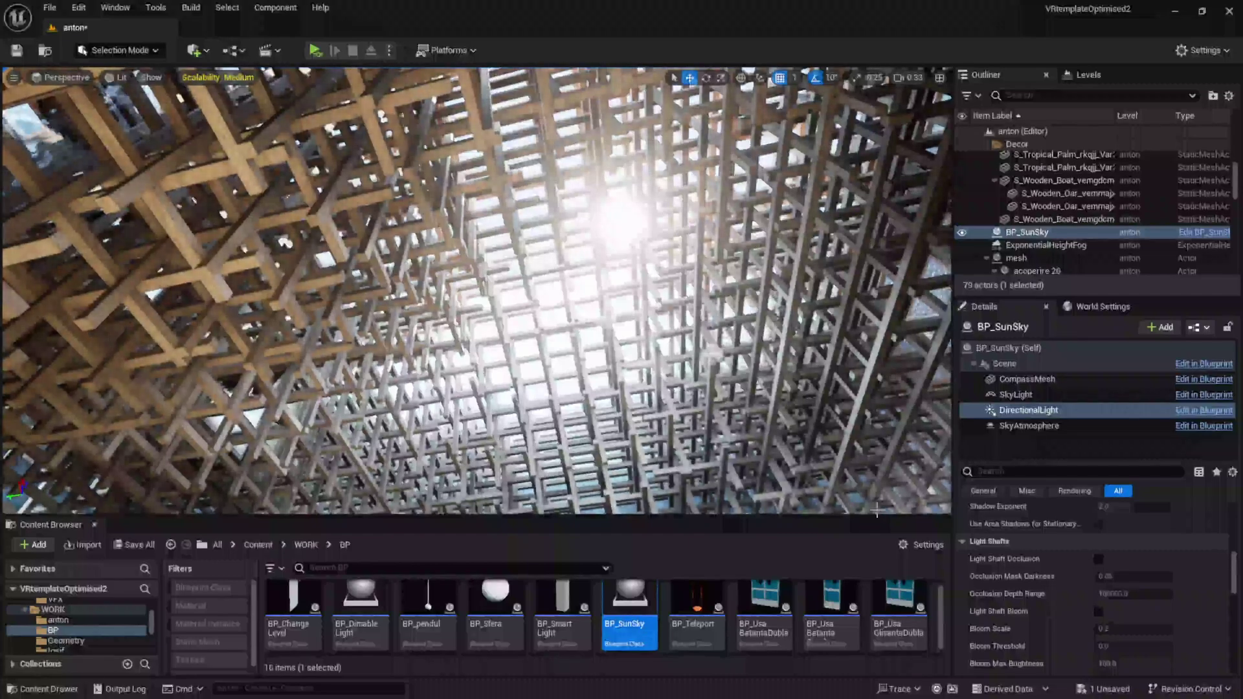
left_click(1099, 559)
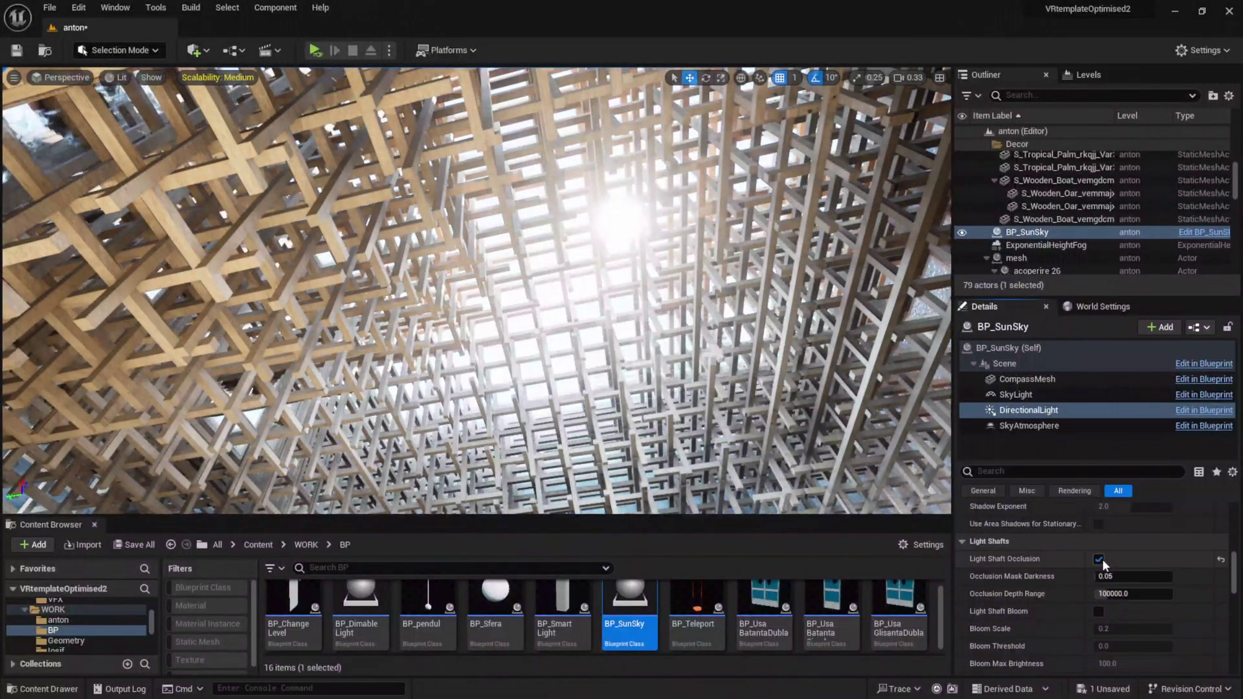
left_click(1100, 614)
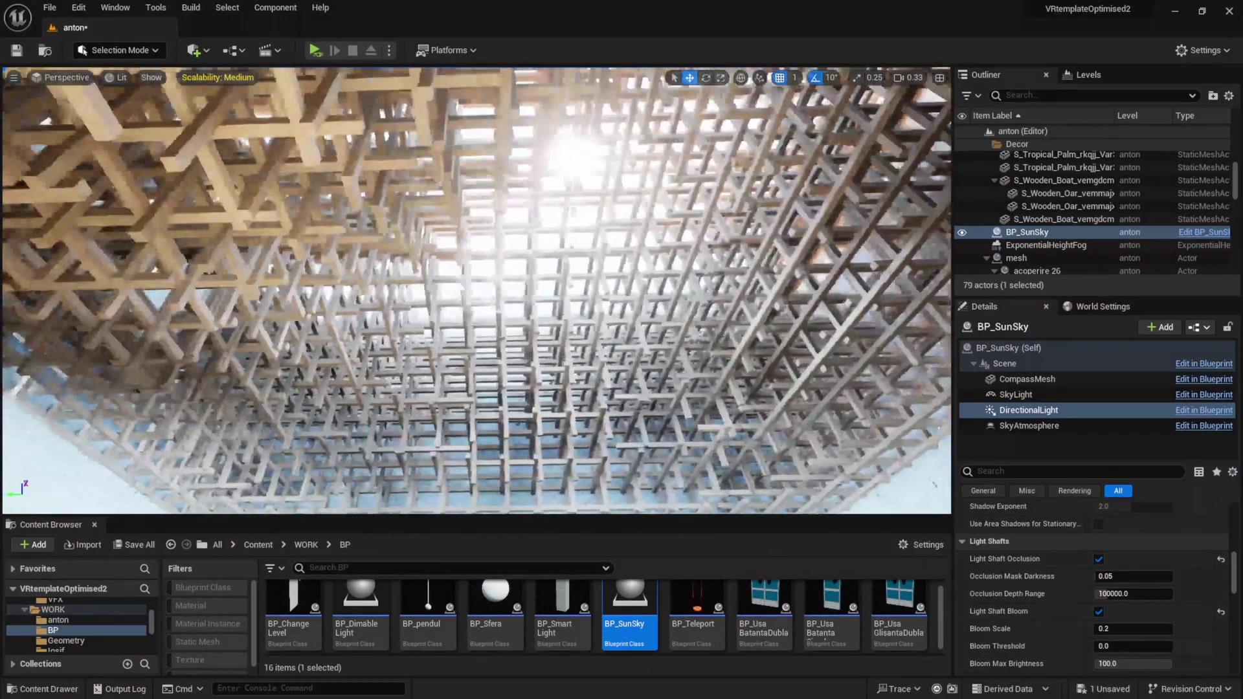
right_click_drag(476, 291, 450, 313)
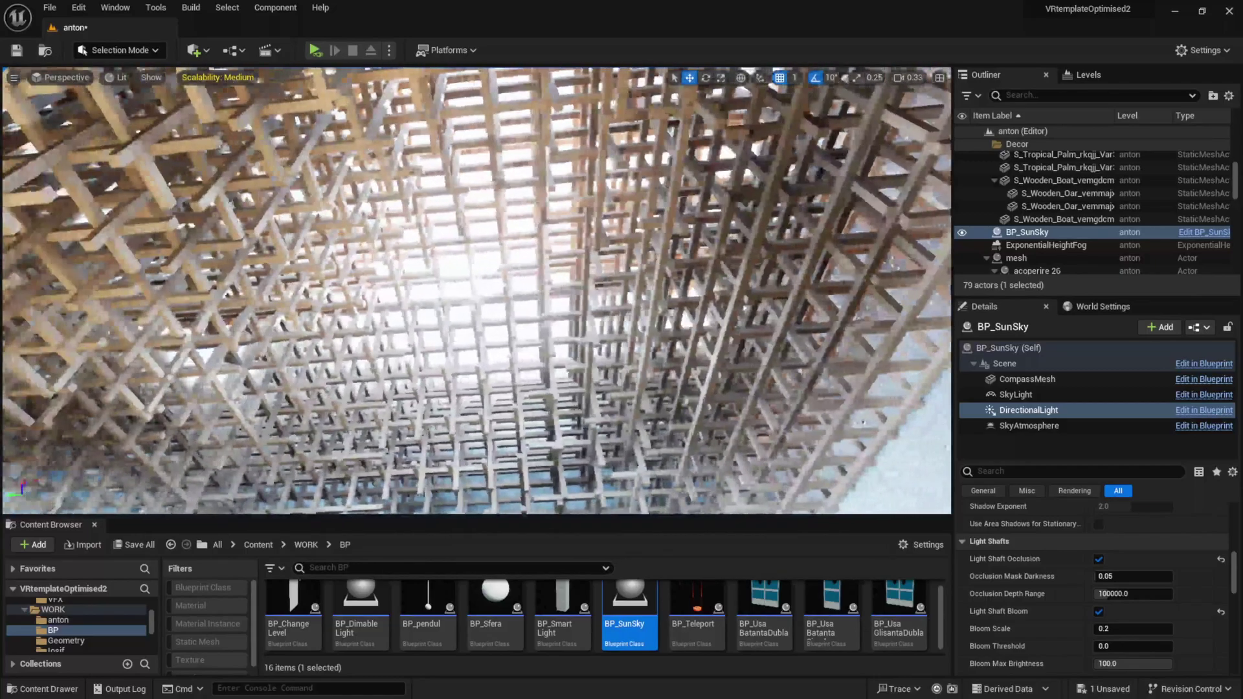
right_click_drag(477, 291, 467, 391)
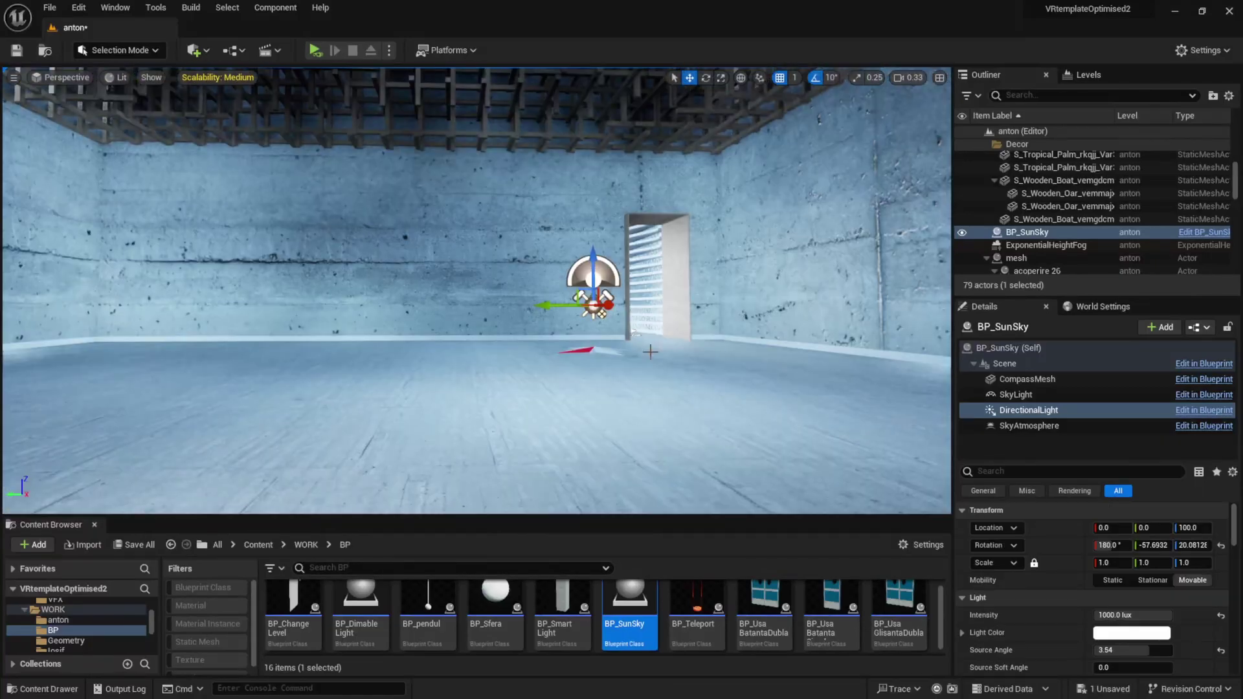
right_click_drag(649, 373, 646, 389)
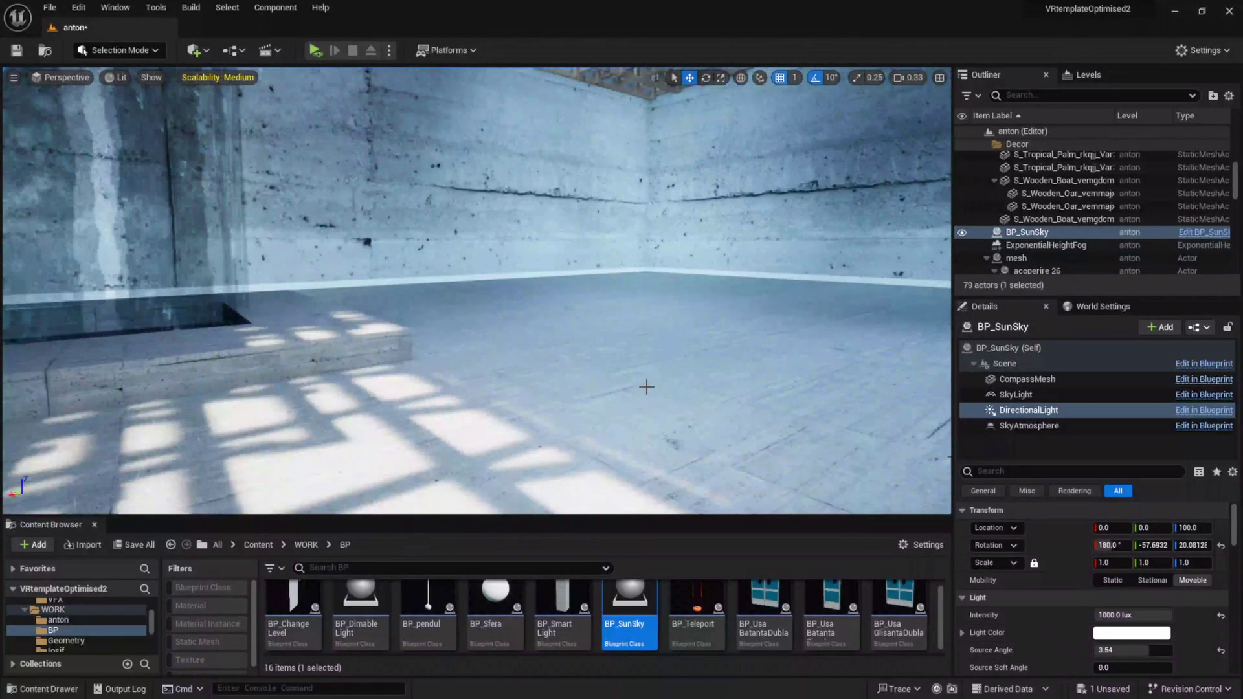
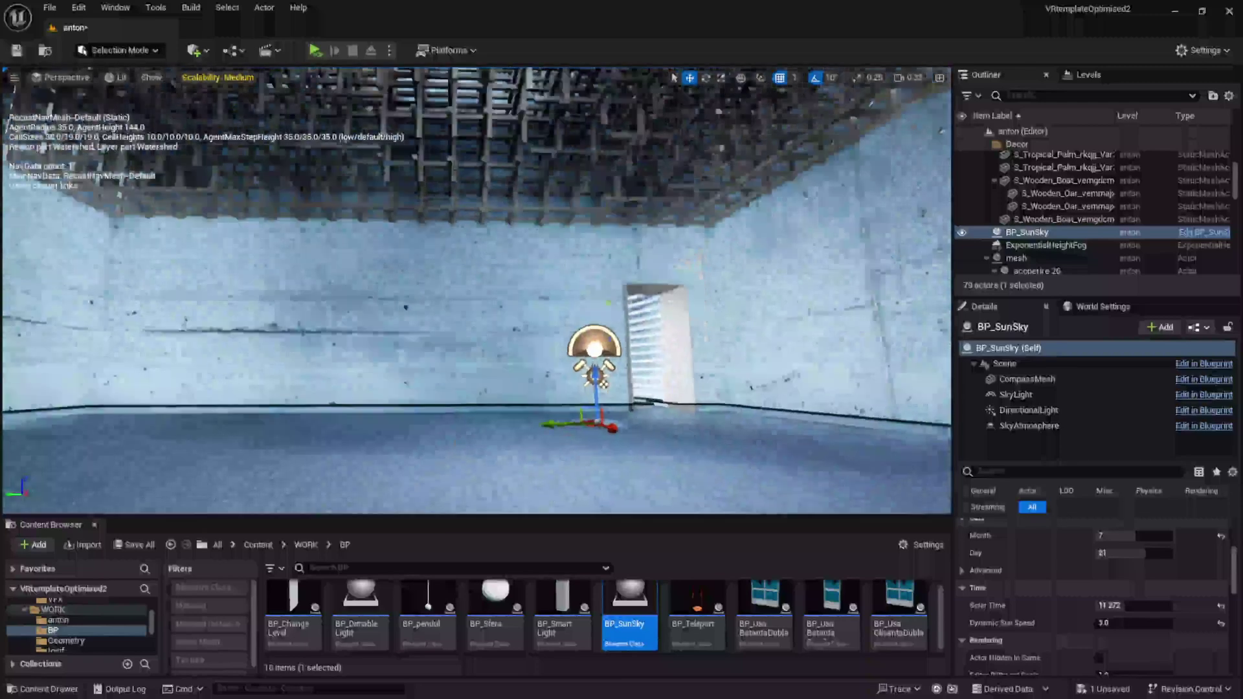
Examine the sunlight and shadows on the room's floor, lattice ceiling and concrete walls
key("w")
right_click_drag(477, 291, 550, 339)
key("w")
key("s")
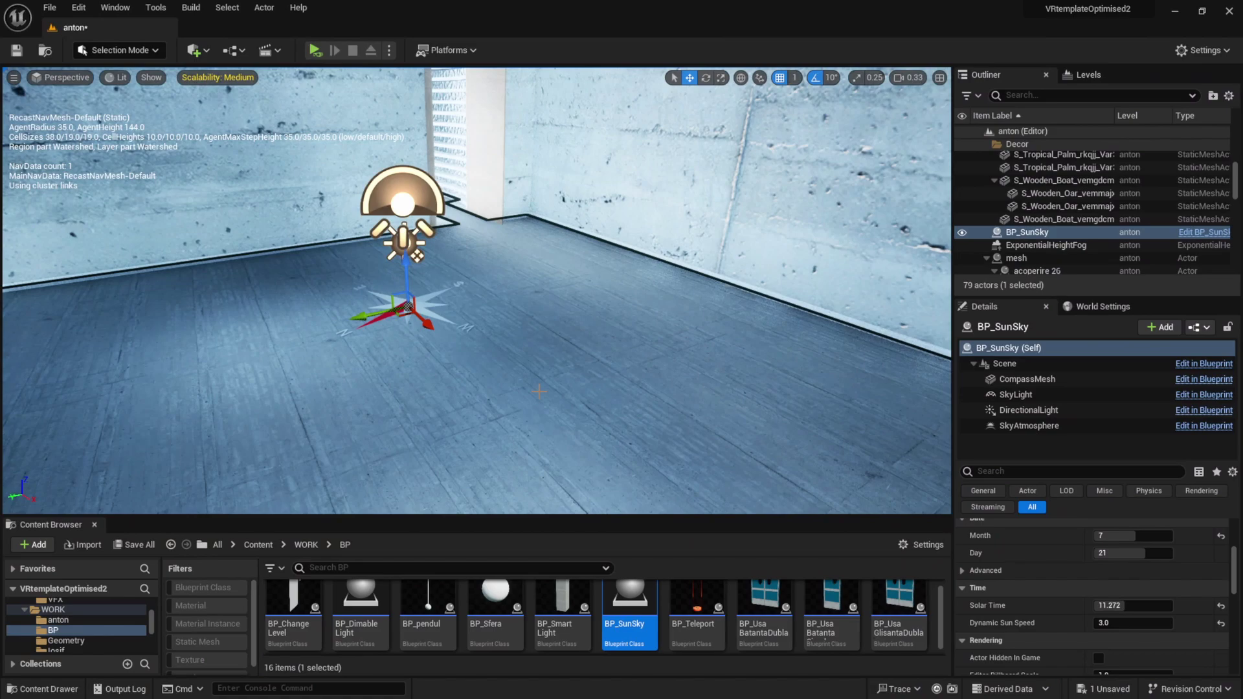
key("p")
right_click_drag(540, 391, 463, 242)
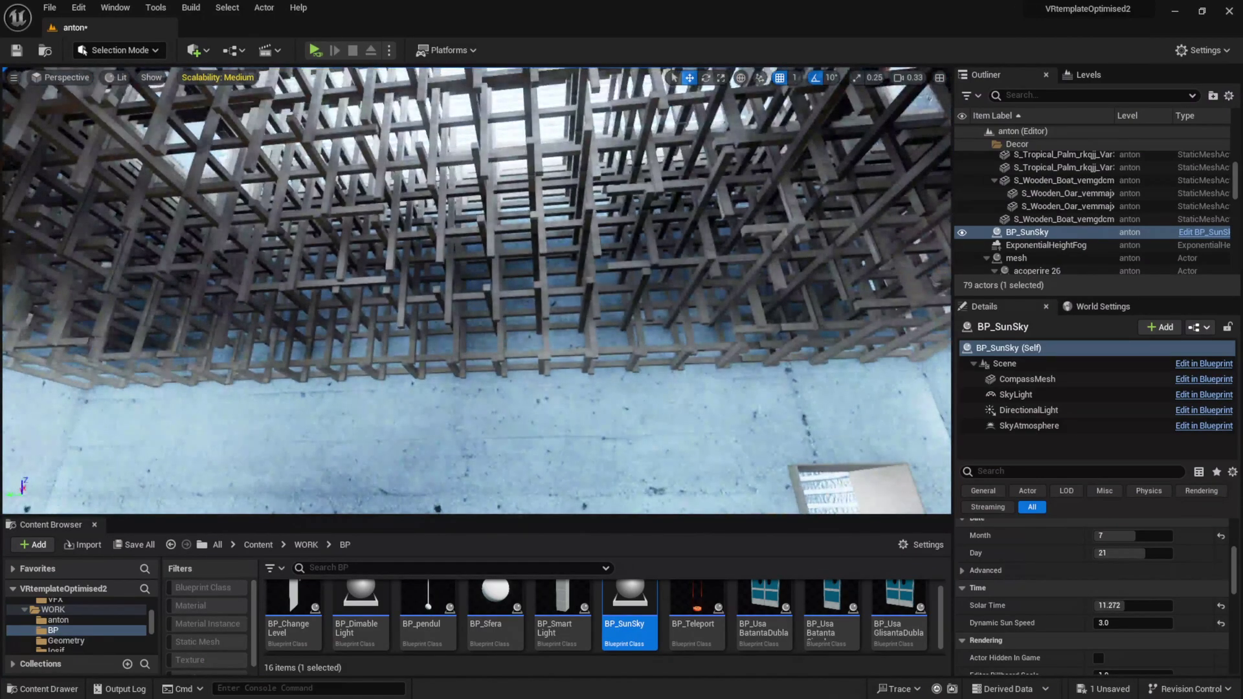
right_click_drag(453, 189, 525, 384)
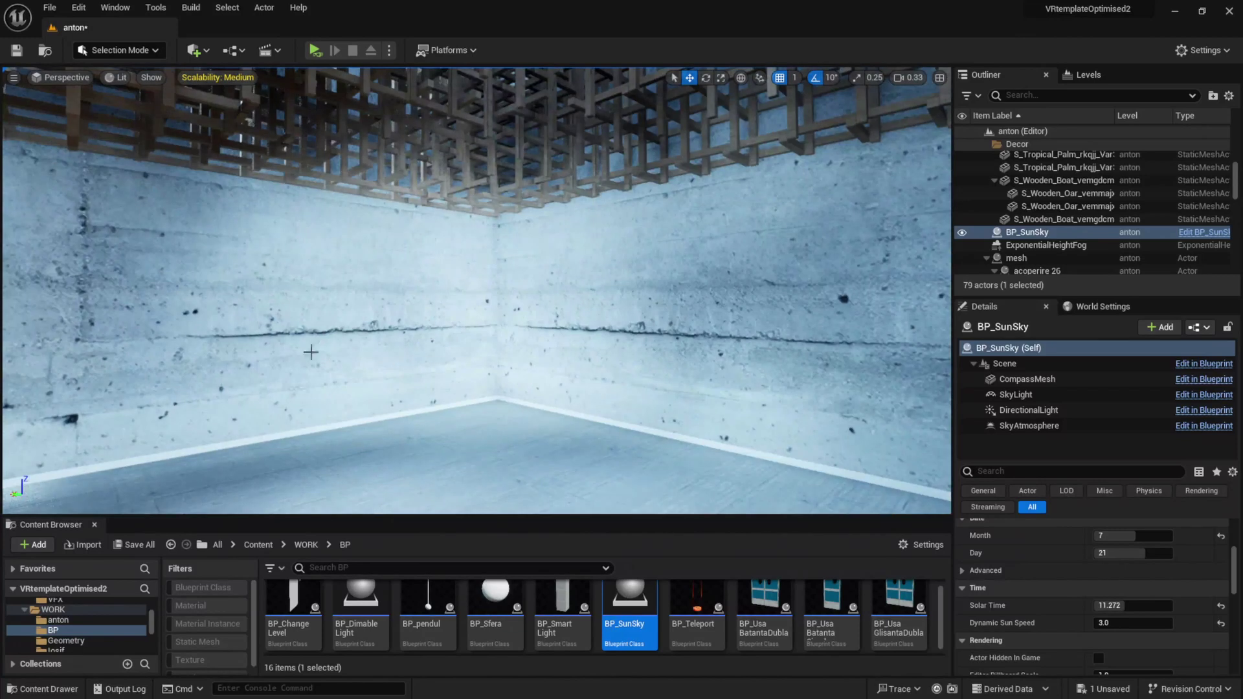
Display the room in the Nanite Triangles visualization to see which meshes use Nanite
left_click(123, 80)
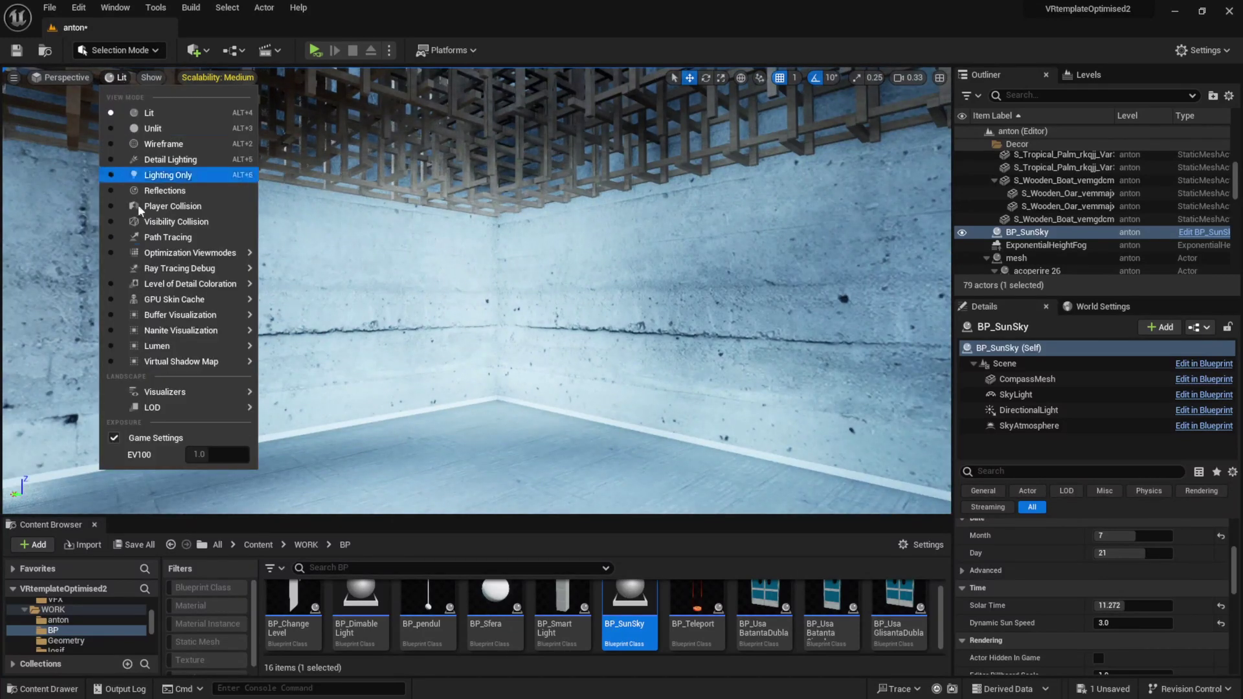
mouse_move(173, 331)
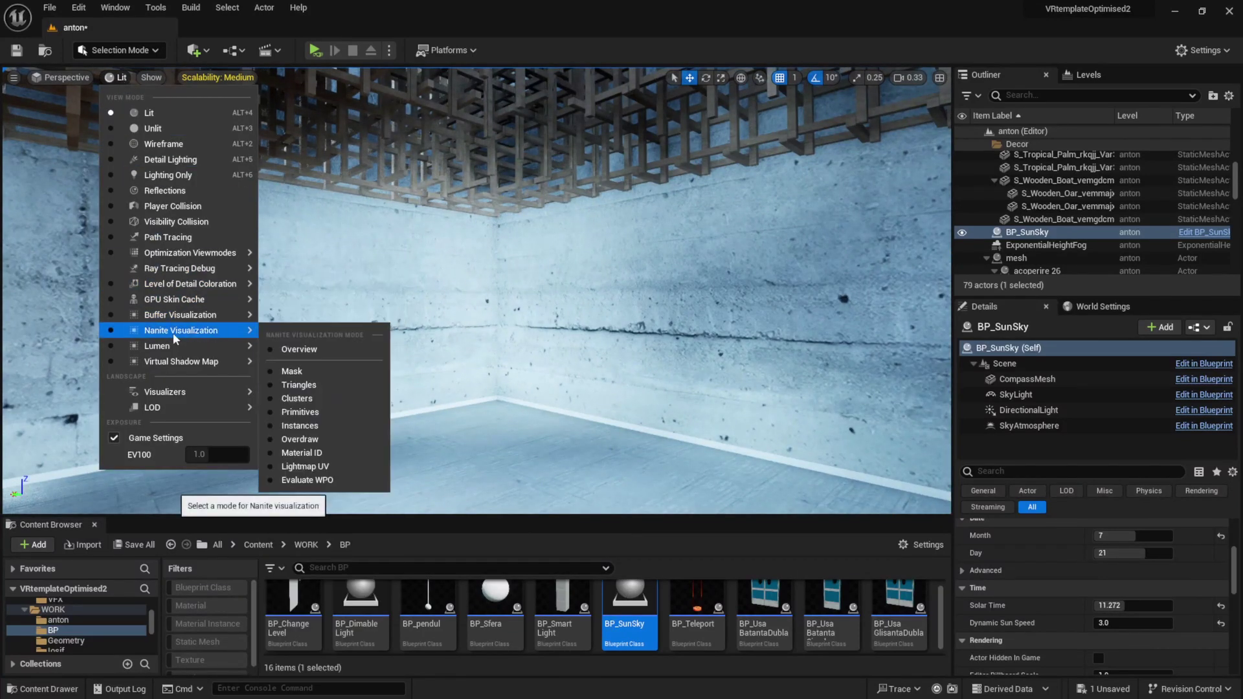
left_click(306, 385)
right_click_drag(419, 357, 370, 363)
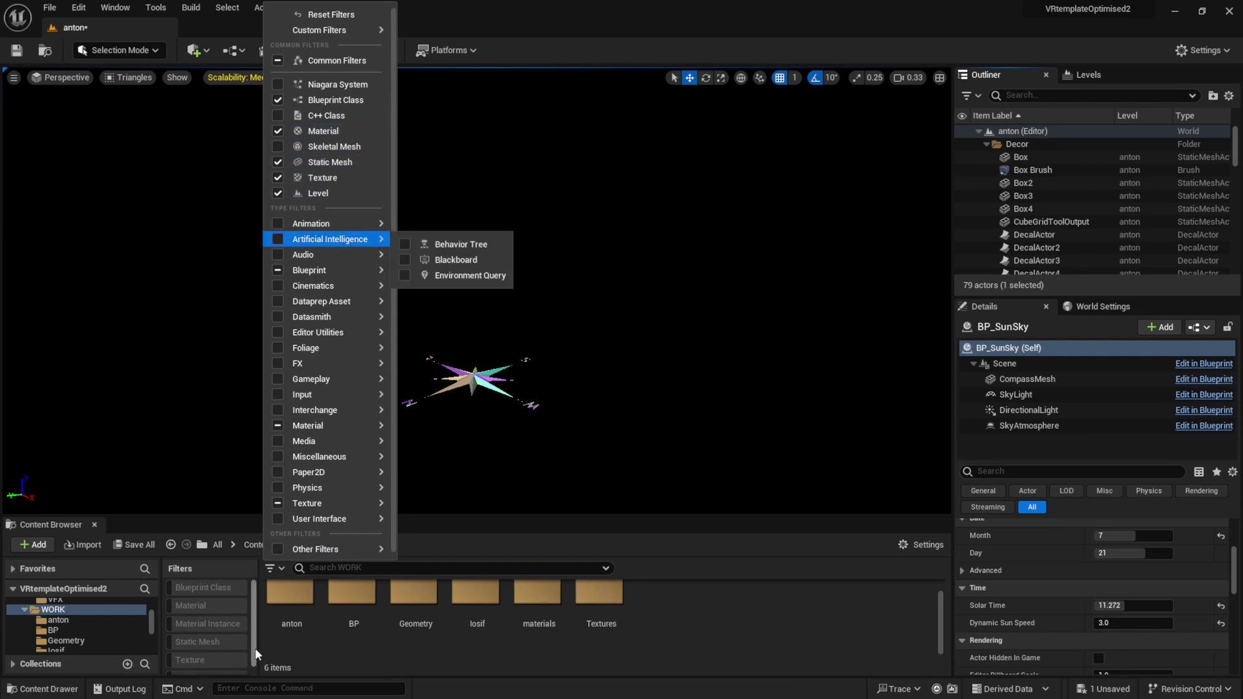
Filter the whole Content folder to static meshes and enable Nanite on all of them
left_click_drag(255, 649, 250, 674)
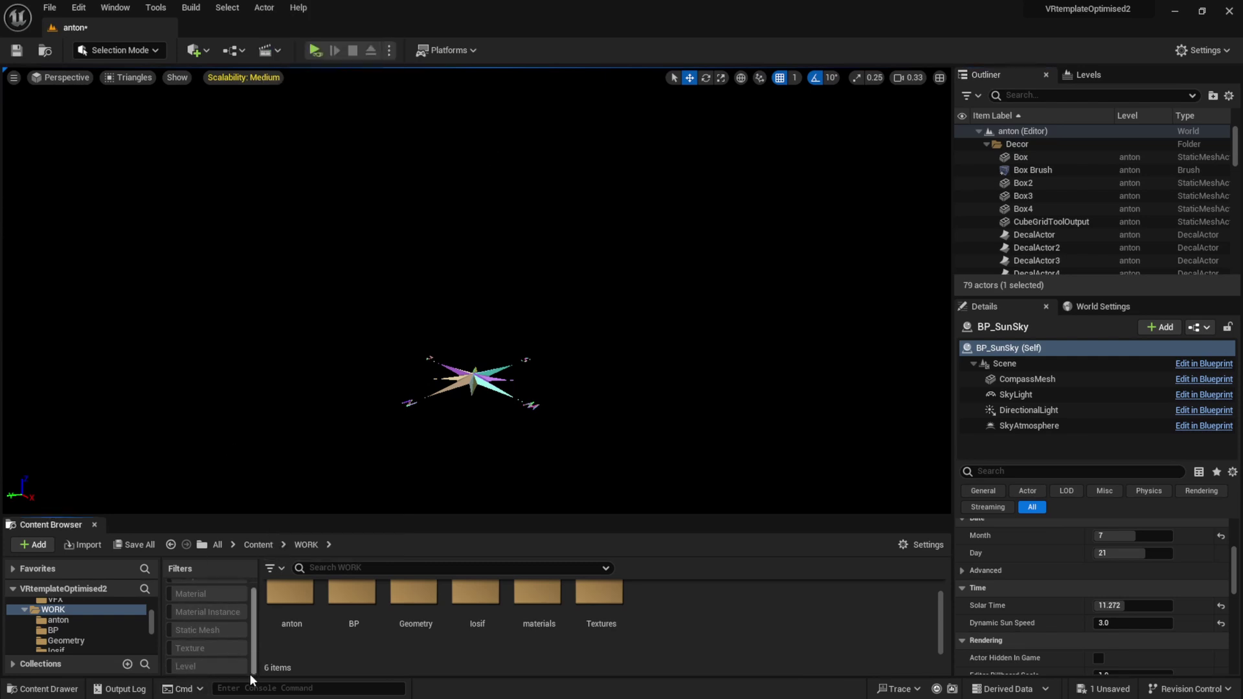
left_click(222, 629)
left_click(259, 545)
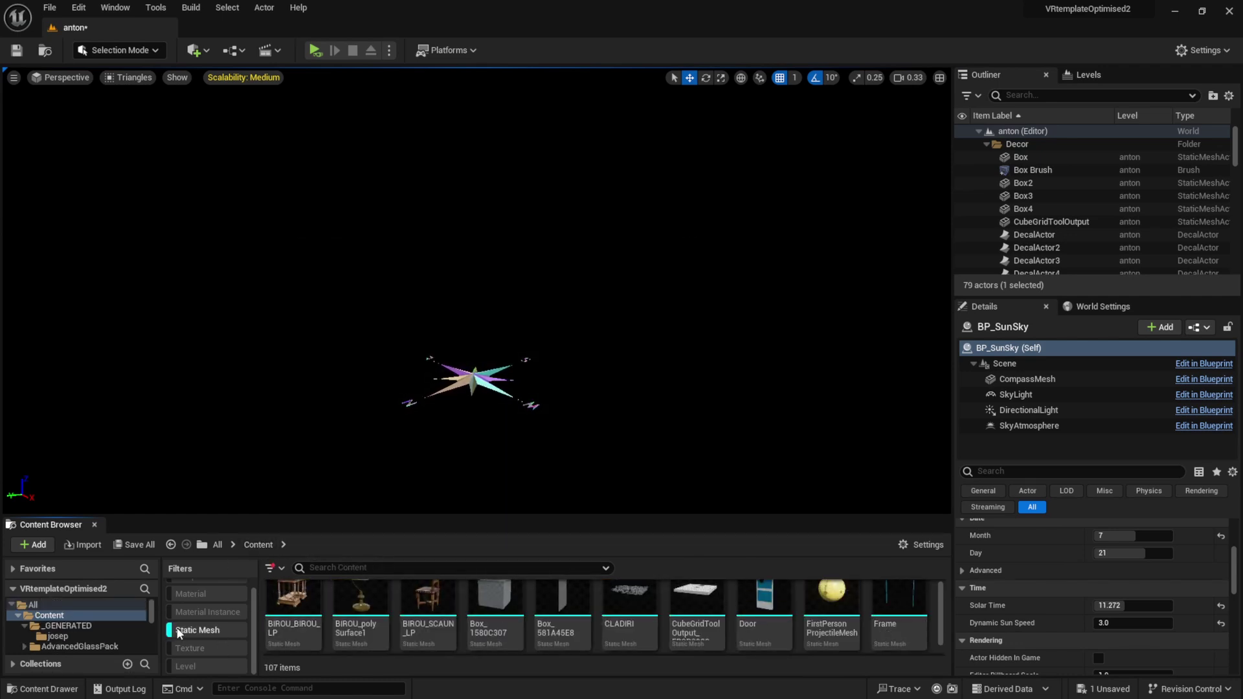
key("ctrl+a")
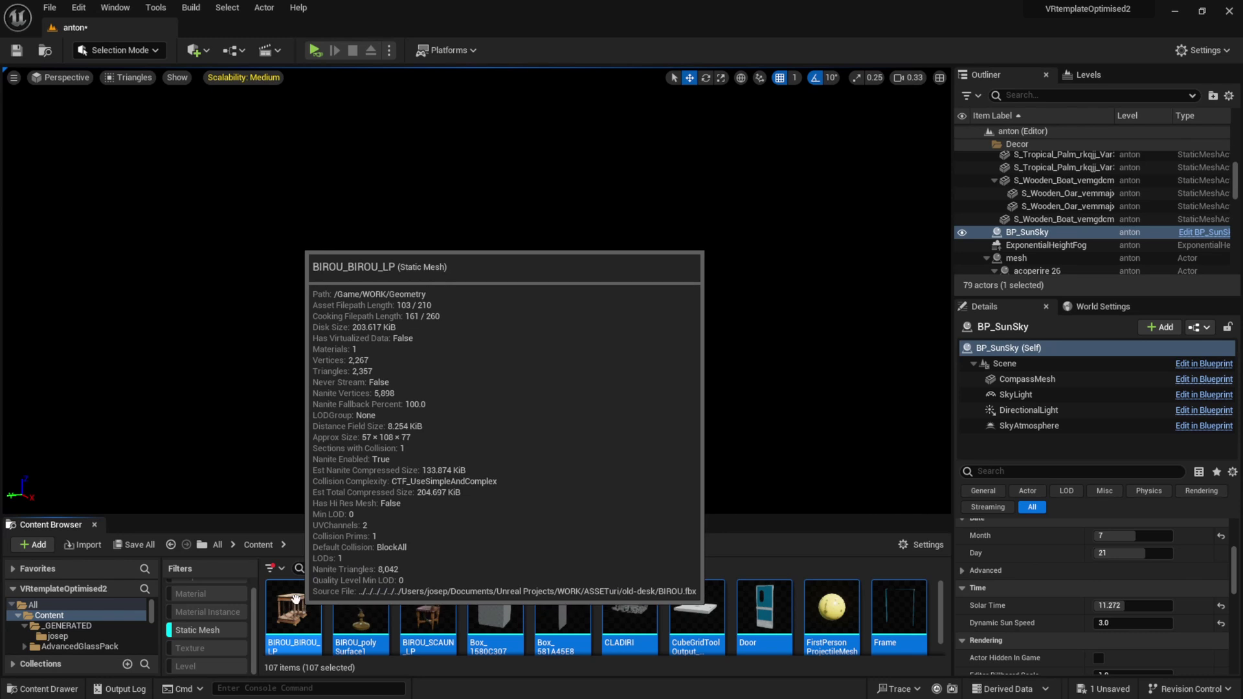
right_click(296, 599)
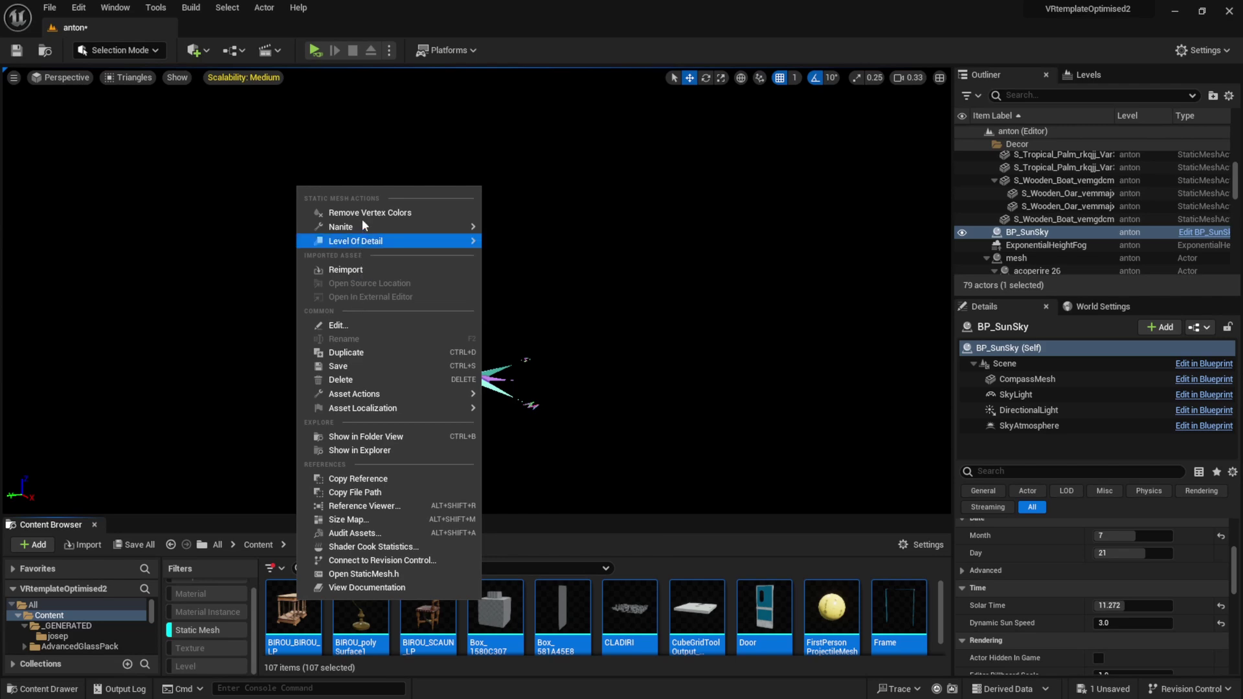
mouse_move(357, 227)
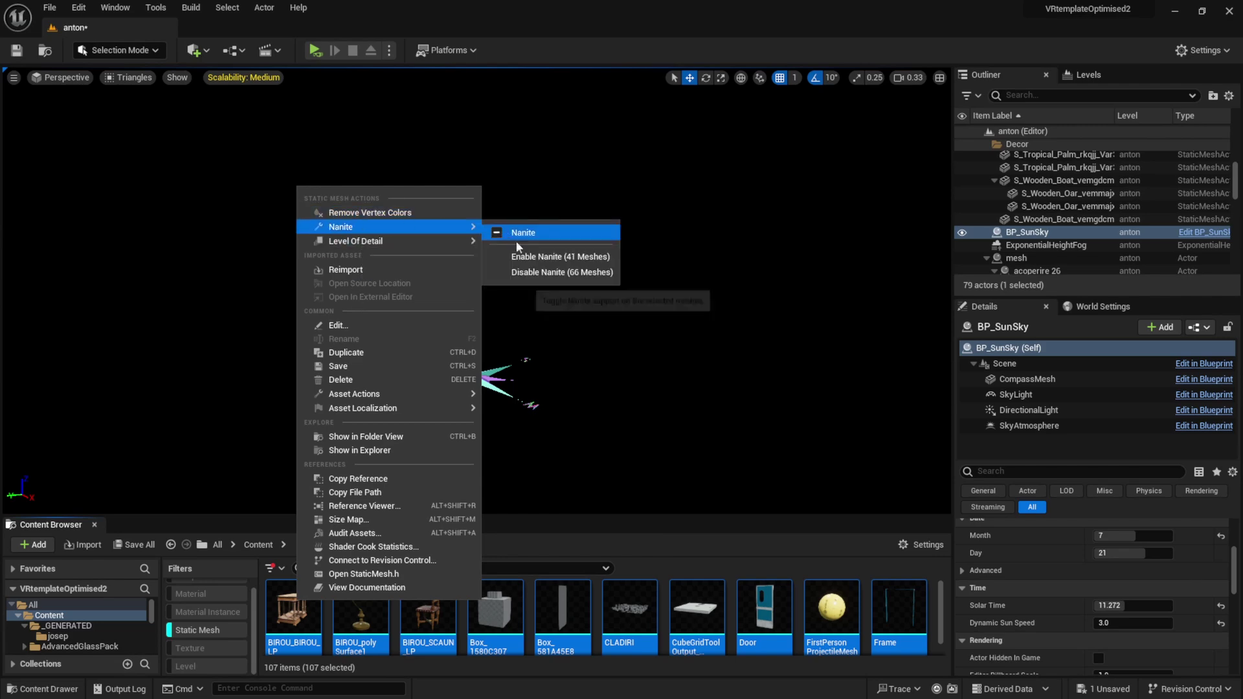
left_click(586, 258)
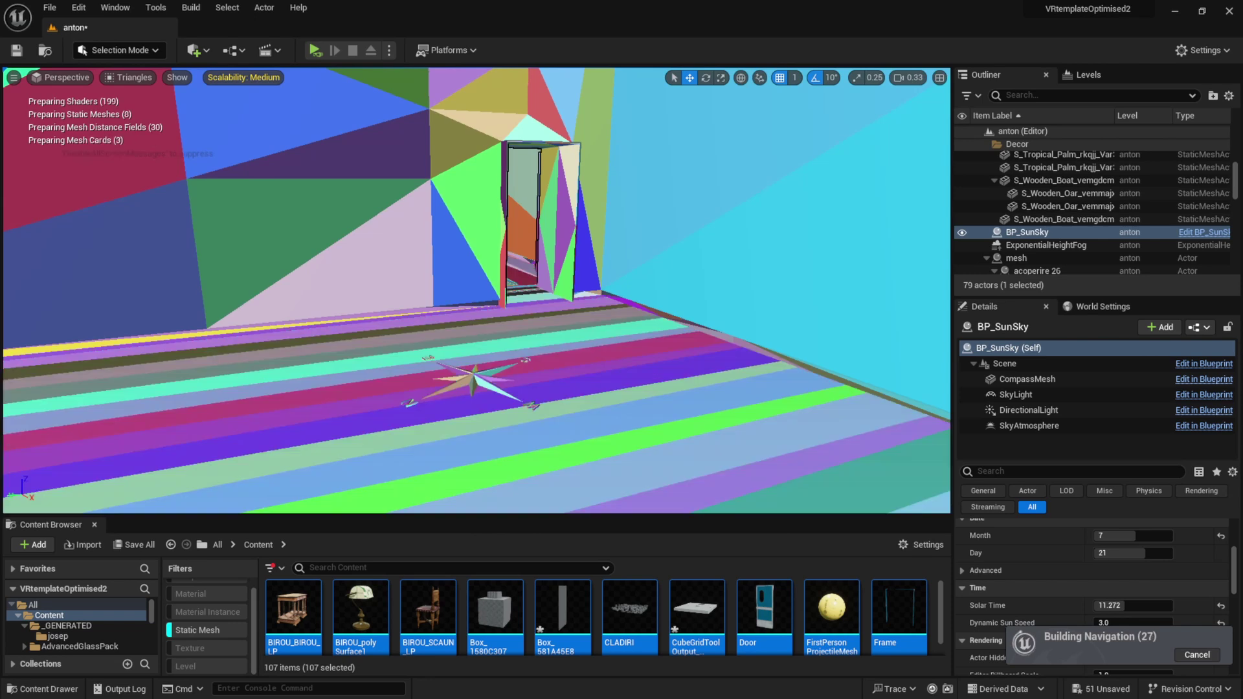
Inspect the Nanite triangles on the walls and lattice ceiling, and return the viewport to Lit mode
left_click(476, 292)
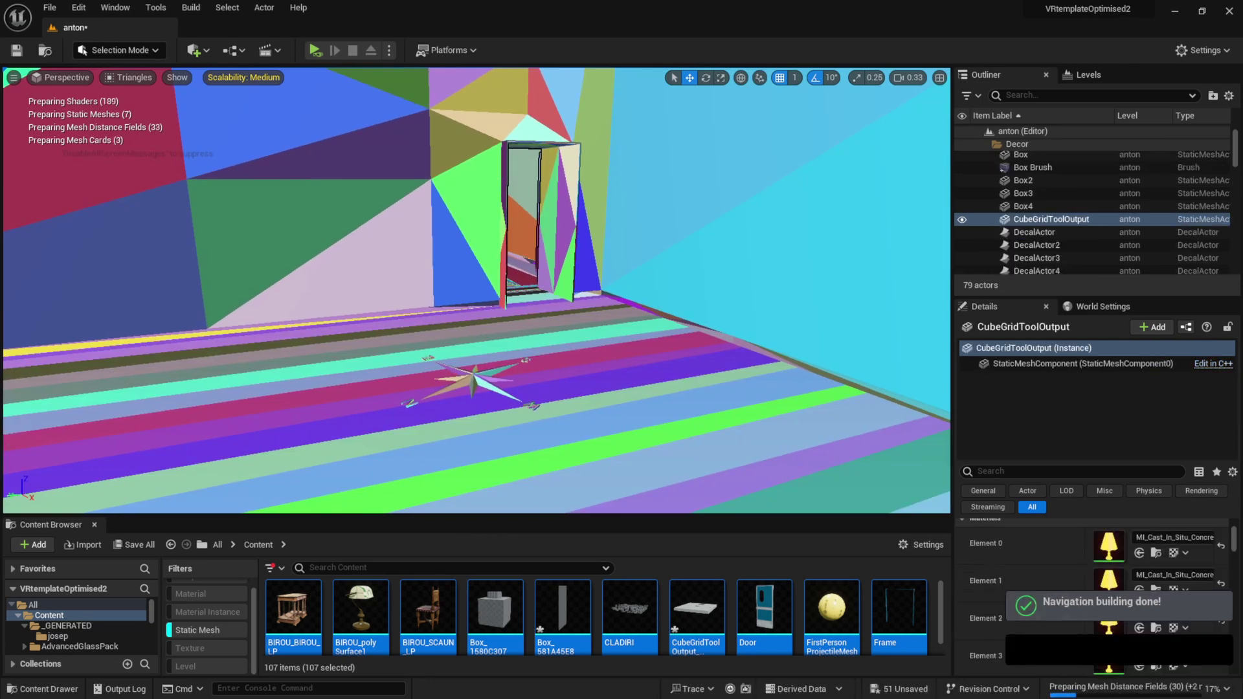
right_click_drag(476, 291, 421, 252)
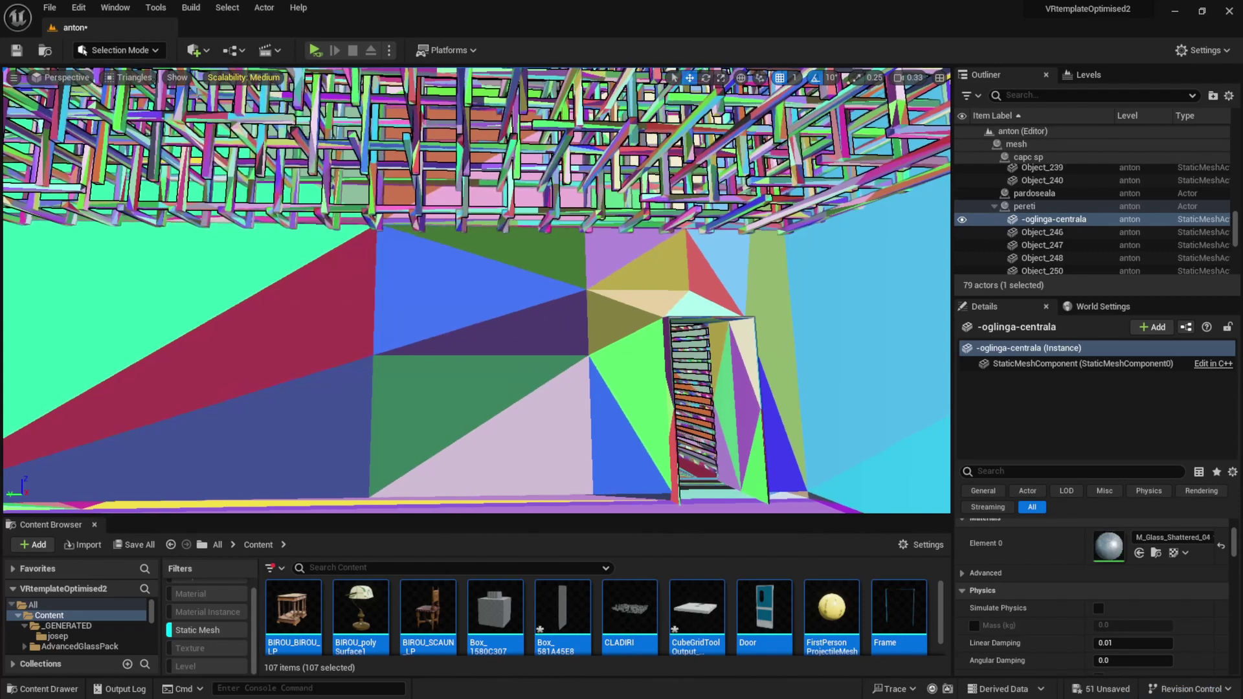
left_click(132, 78)
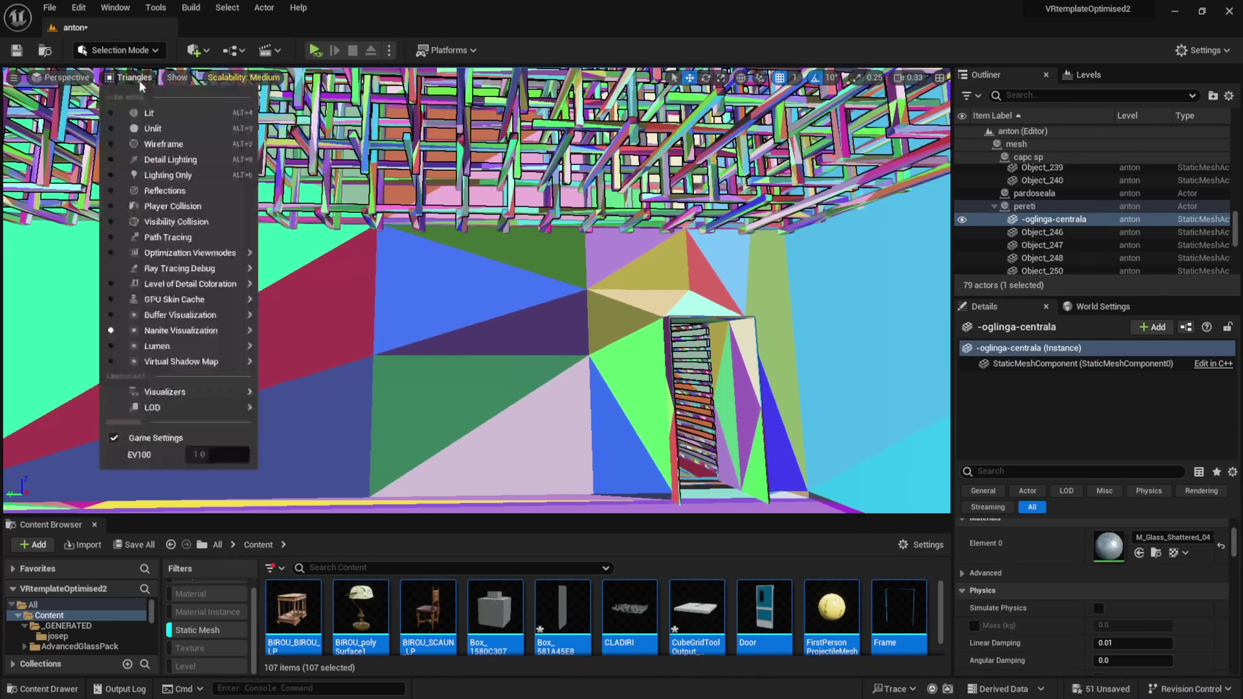
left_click(148, 114)
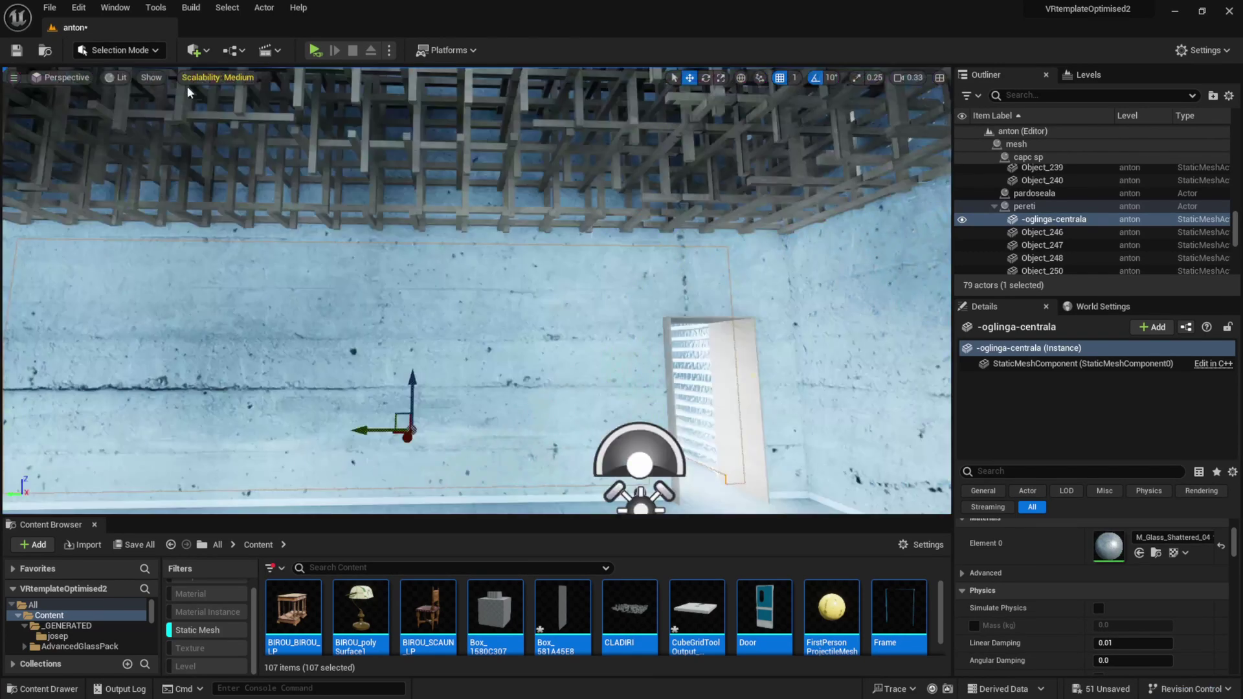
Review the engine scalability groups and the preview platform setting
left_click(233, 79)
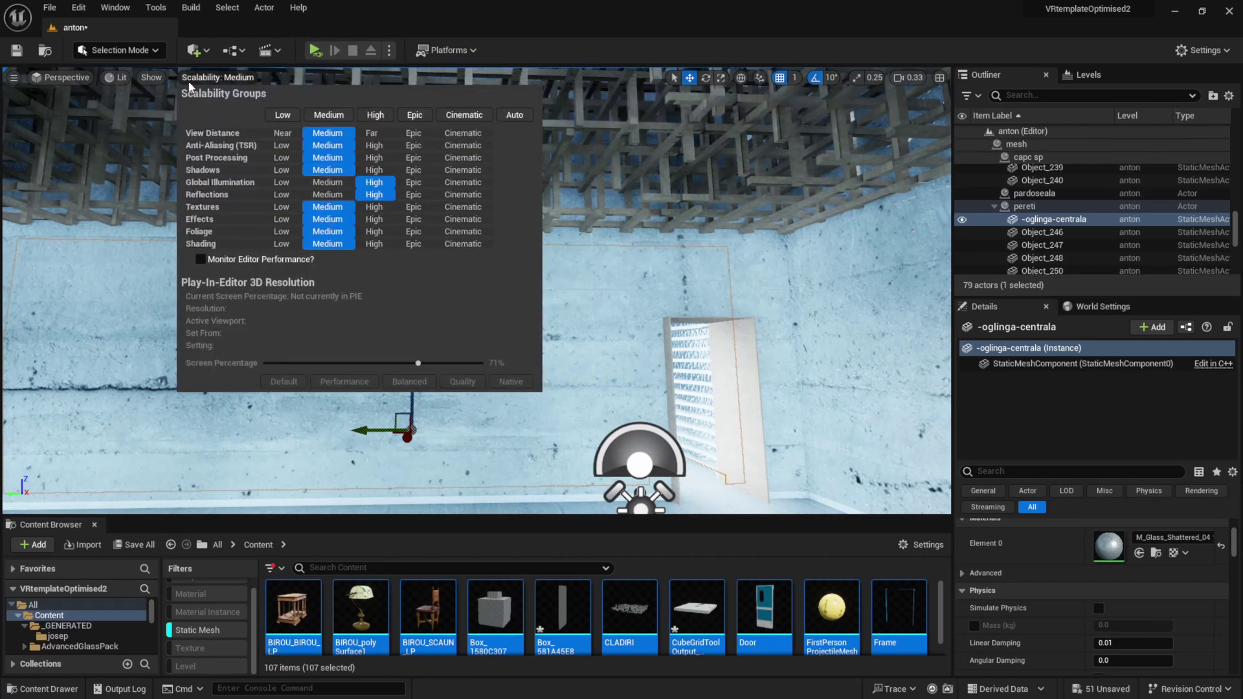
left_click(615, 15)
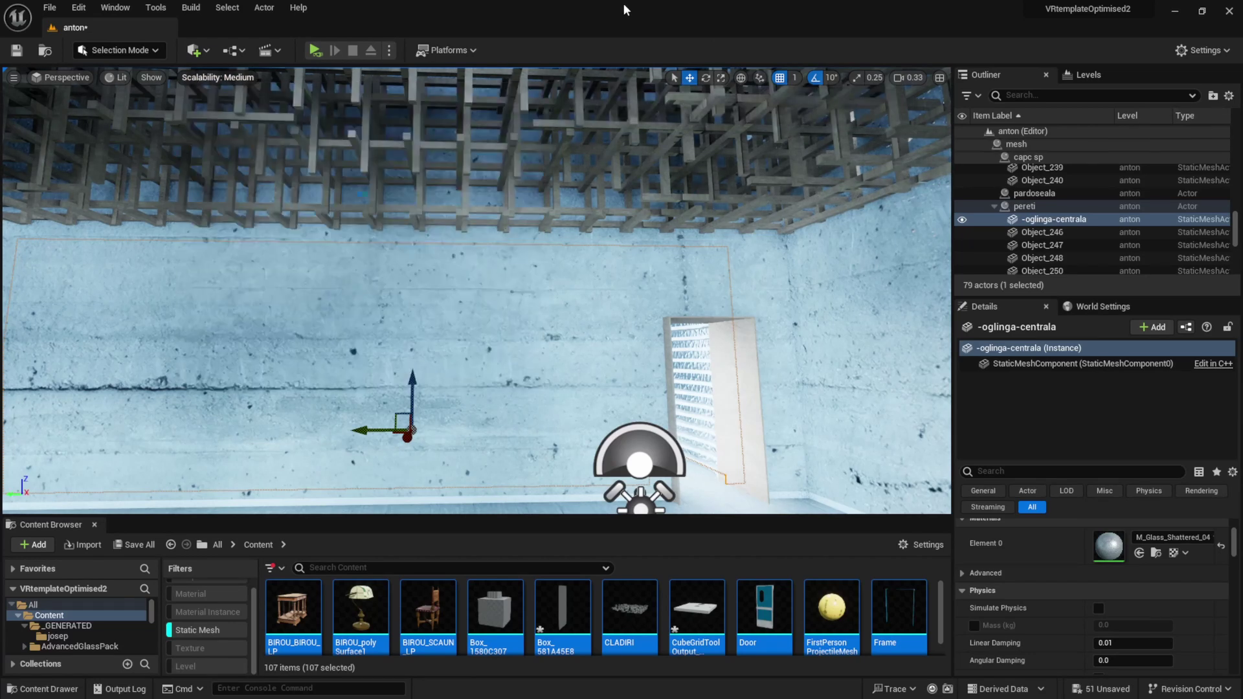
left_click(1226, 51)
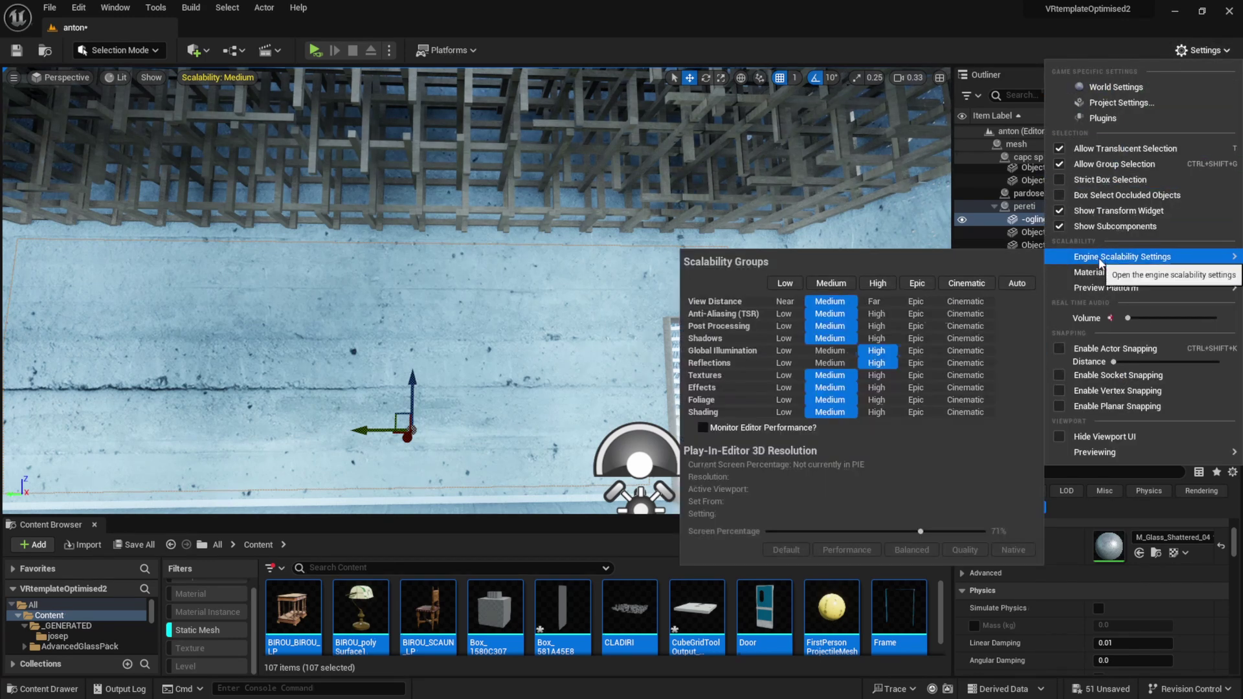
mouse_move(1105, 288)
mouse_move(1164, 258)
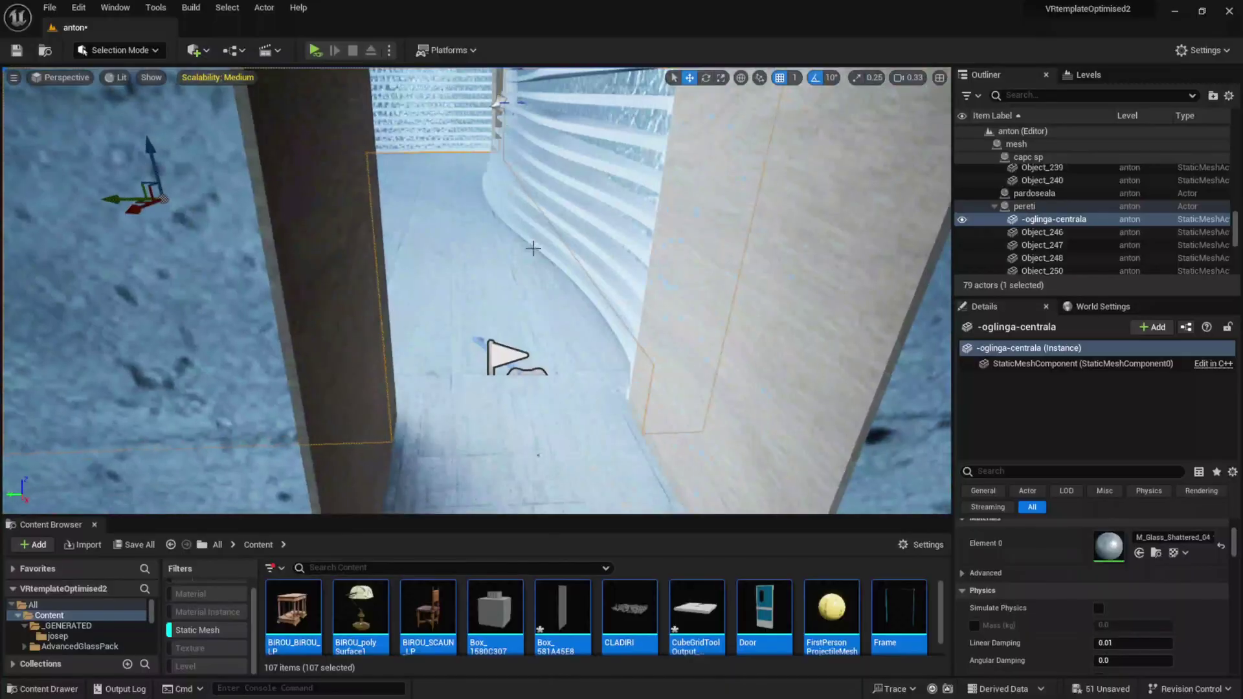
Select the PlayerStart beyond the doorway, look up the Player Start actor among the placeable actors, and check its placement
left_click(498, 359)
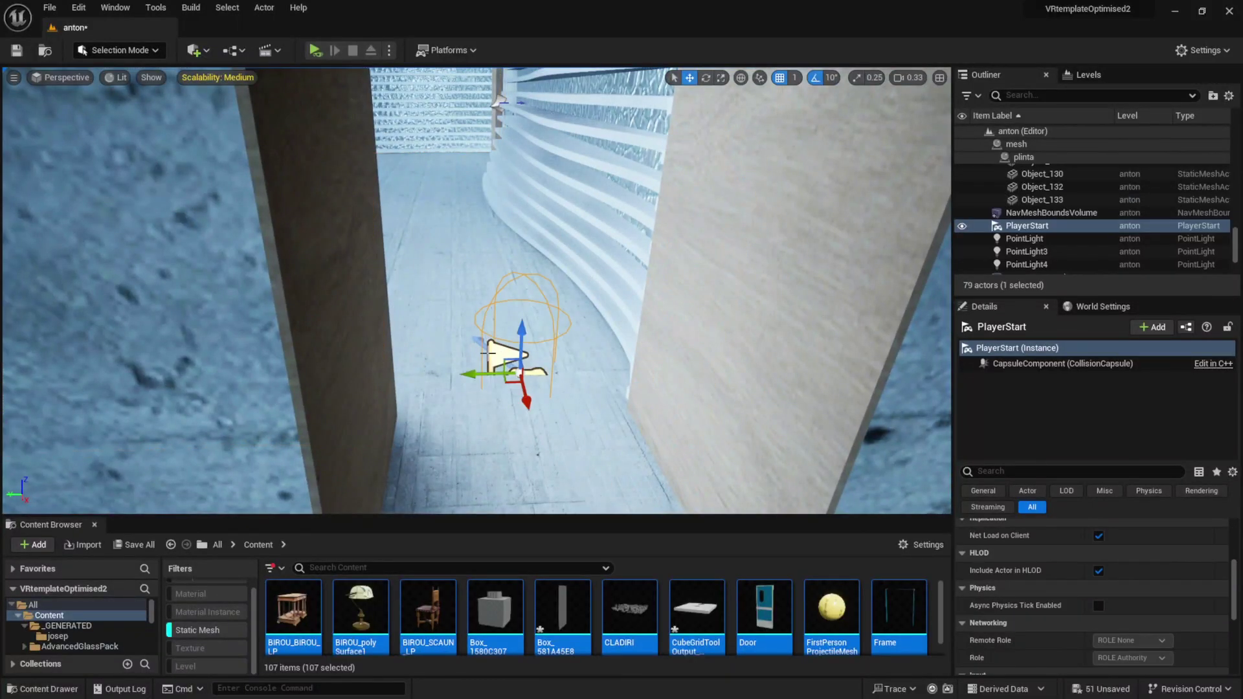
right_click_drag(439, 289, 432, 280)
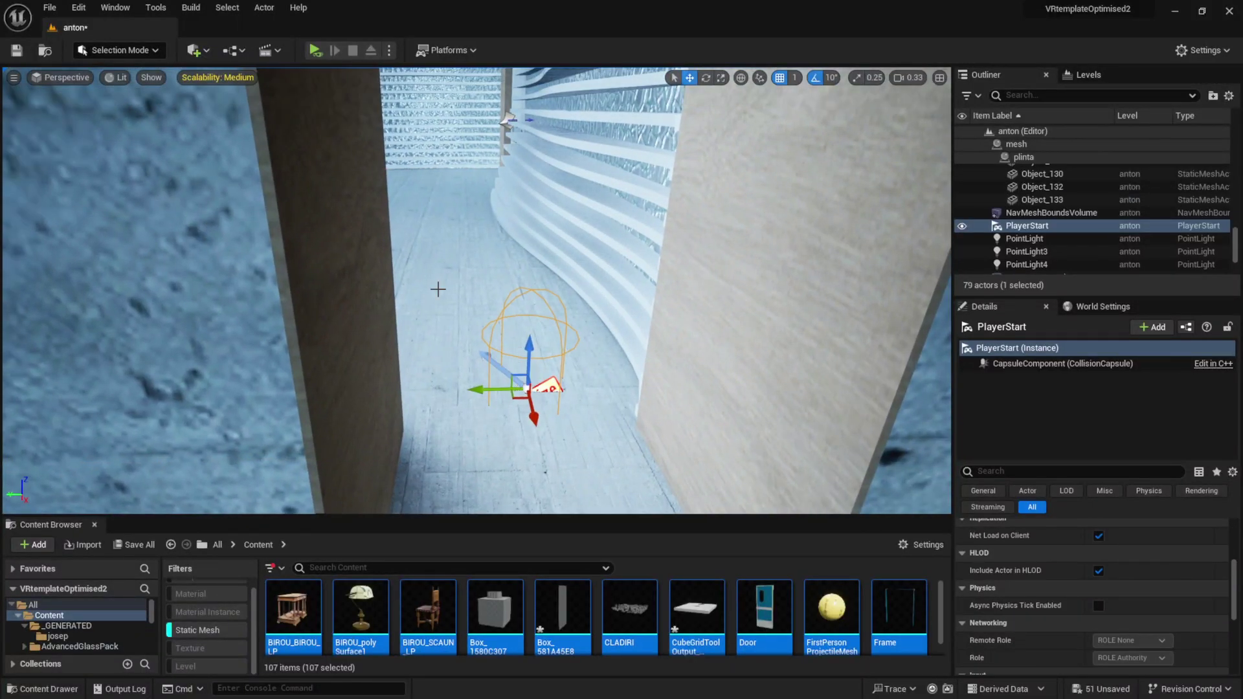
left_click(205, 52)
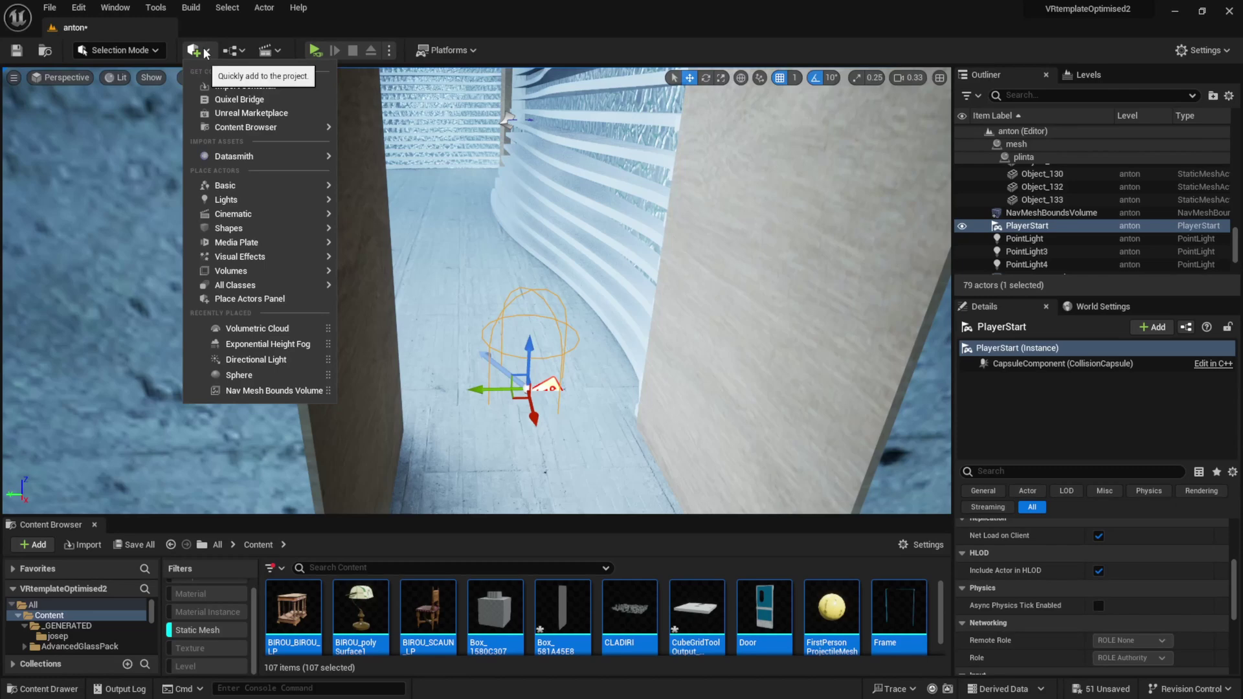
type("play")
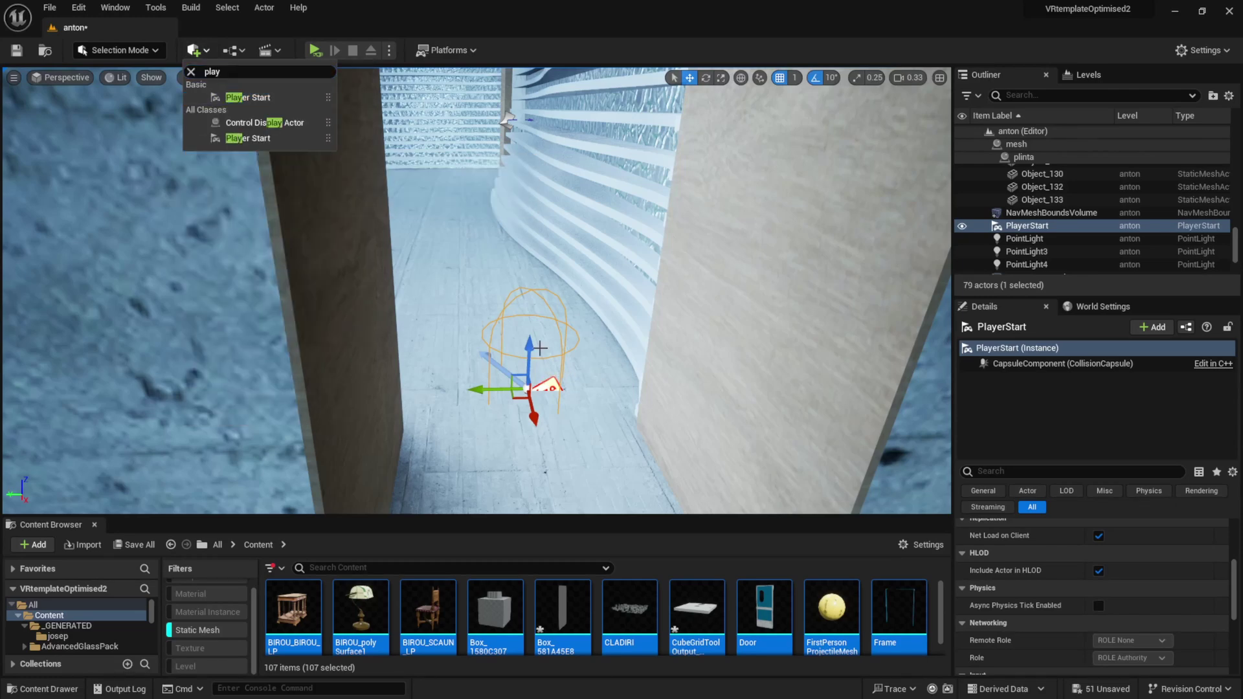
mouse_move(540, 348)
right_mouse_down()
mouse_move(525, 389)
mouse_move(525, 340)
right_mouse_up()
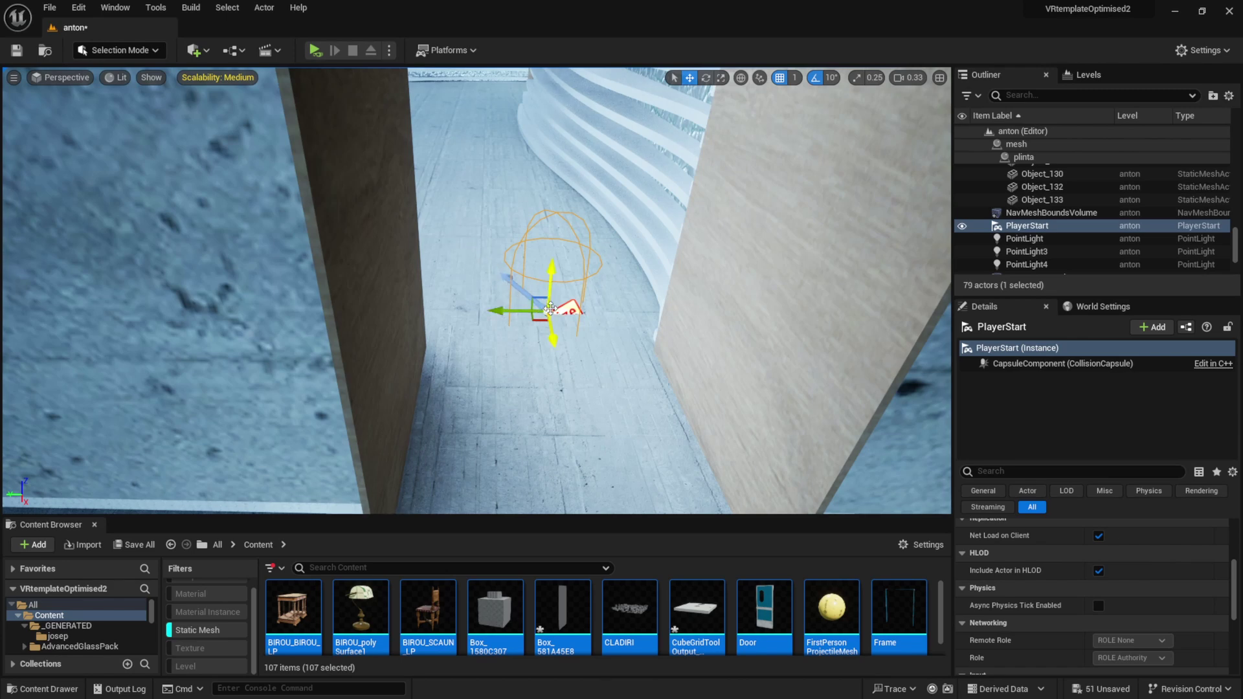
right_click_drag(550, 309, 545, 309)
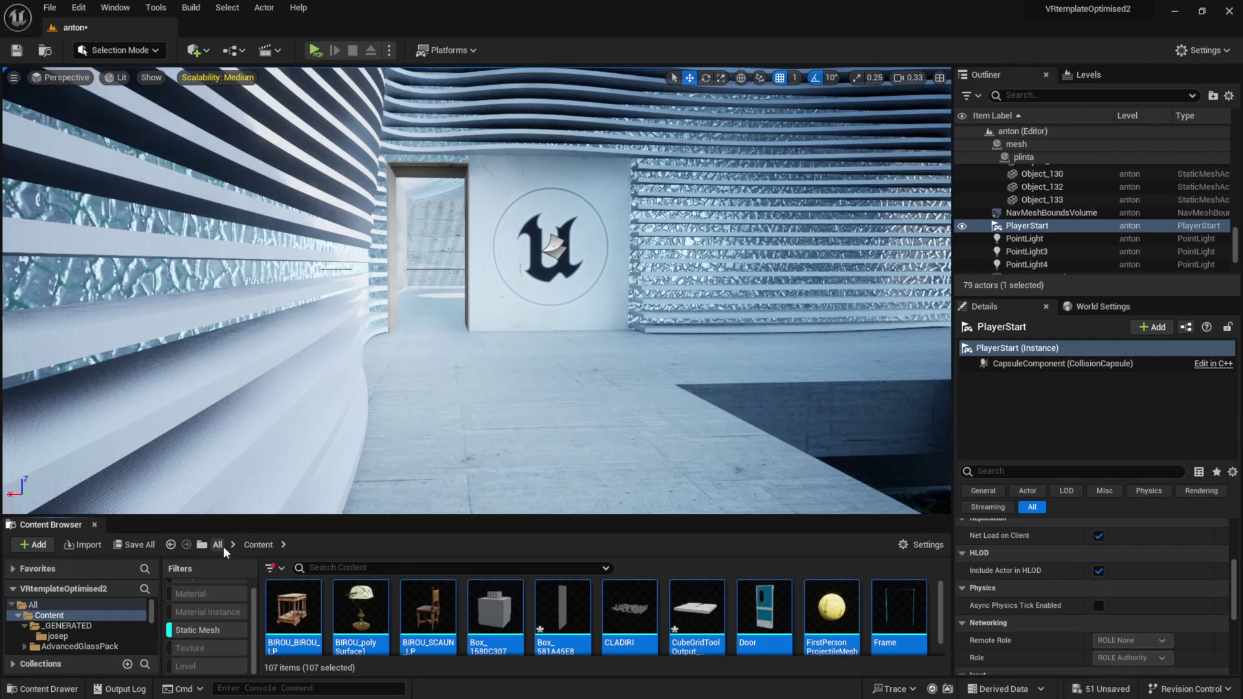
Clear the Static Mesh filter and open the iosif level, saving all modified content
left_click(183, 631)
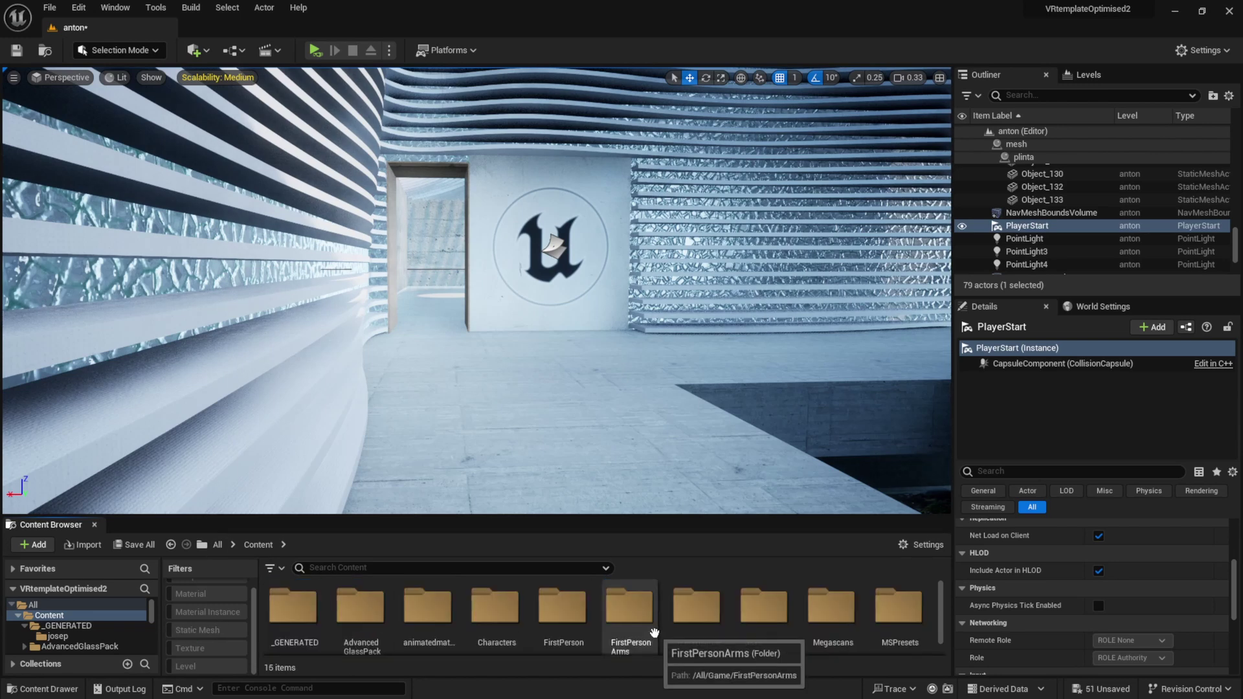
scroll(651, 641, "down", 3)
double_click(537, 602)
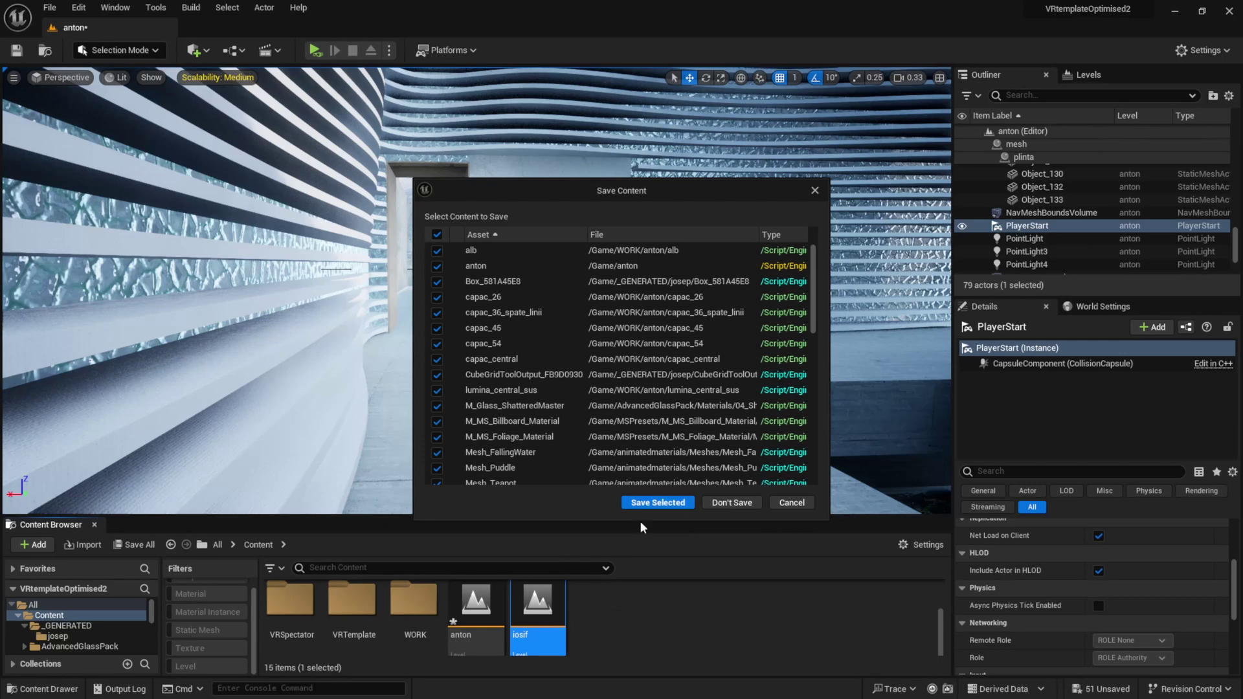
left_click(655, 503)
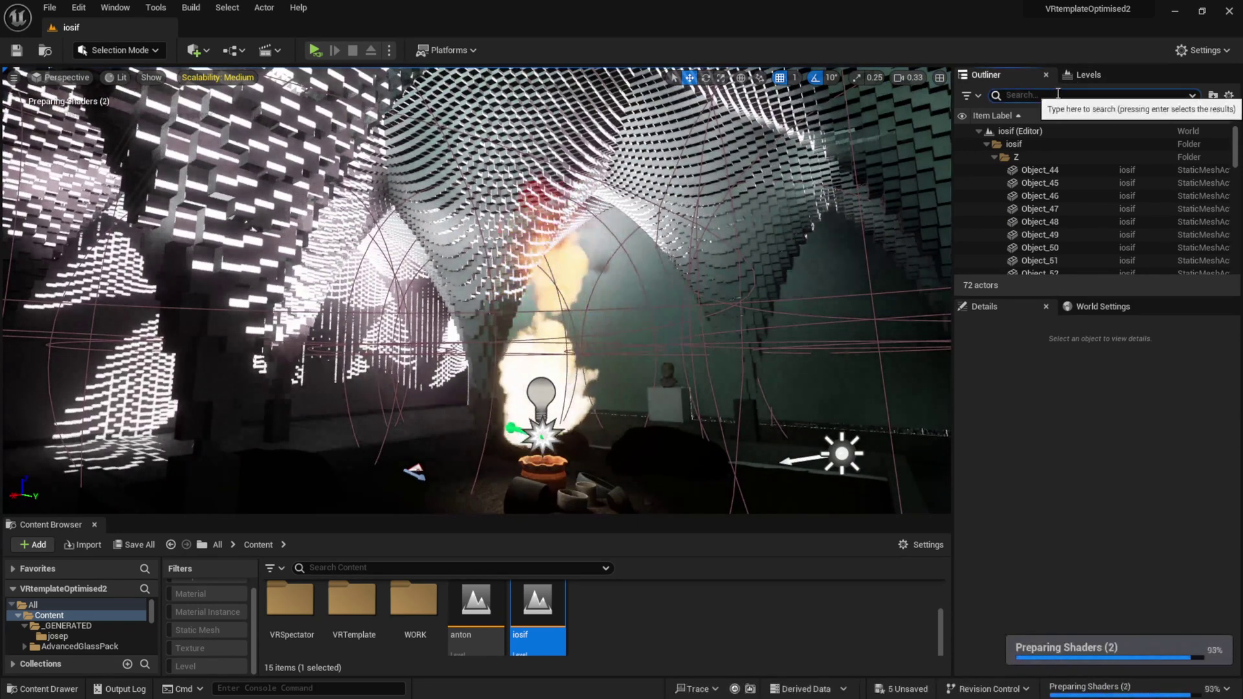
Find the DirectionalLight in the iosif level and delete it
type("dir")
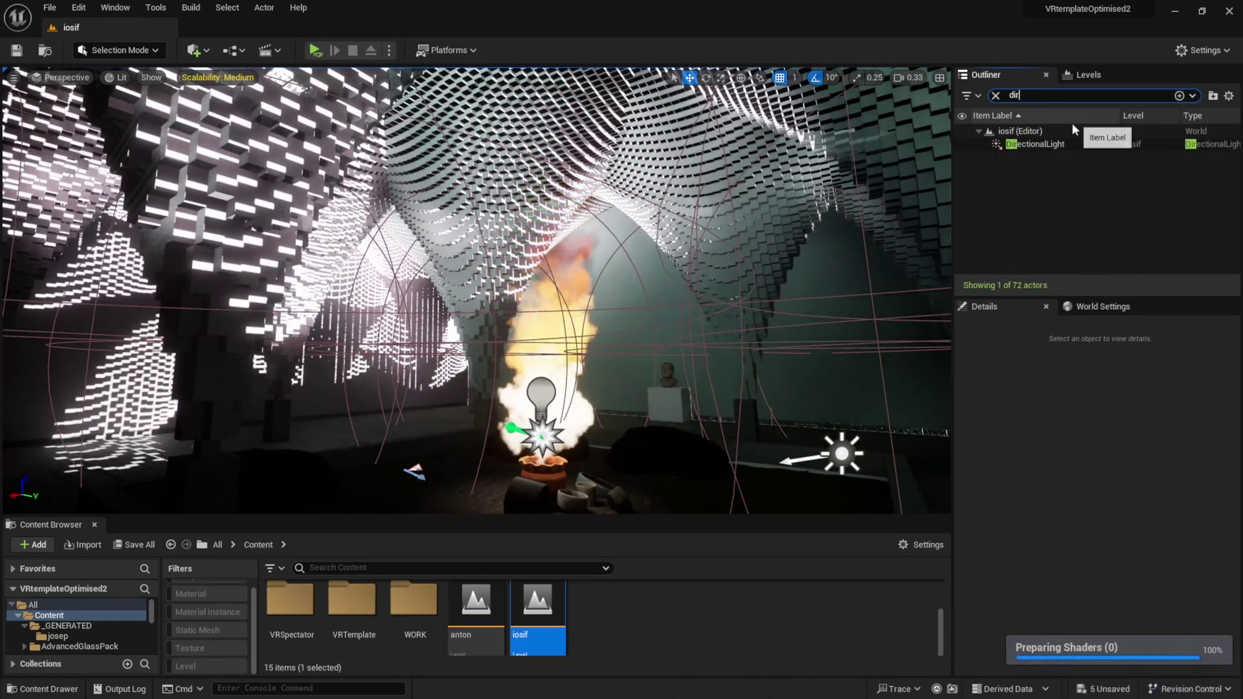
left_click(1054, 145)
key("Delete")
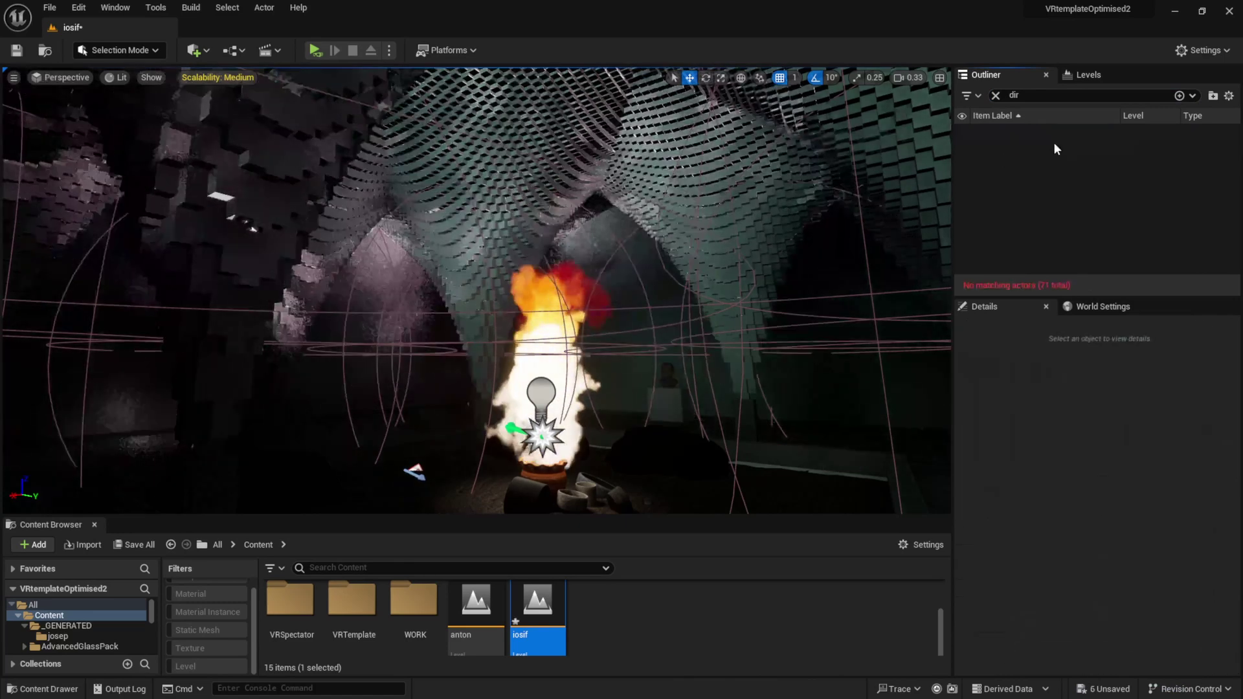
Add a BP_SunSky actor to the iosif level
left_click(206, 52)
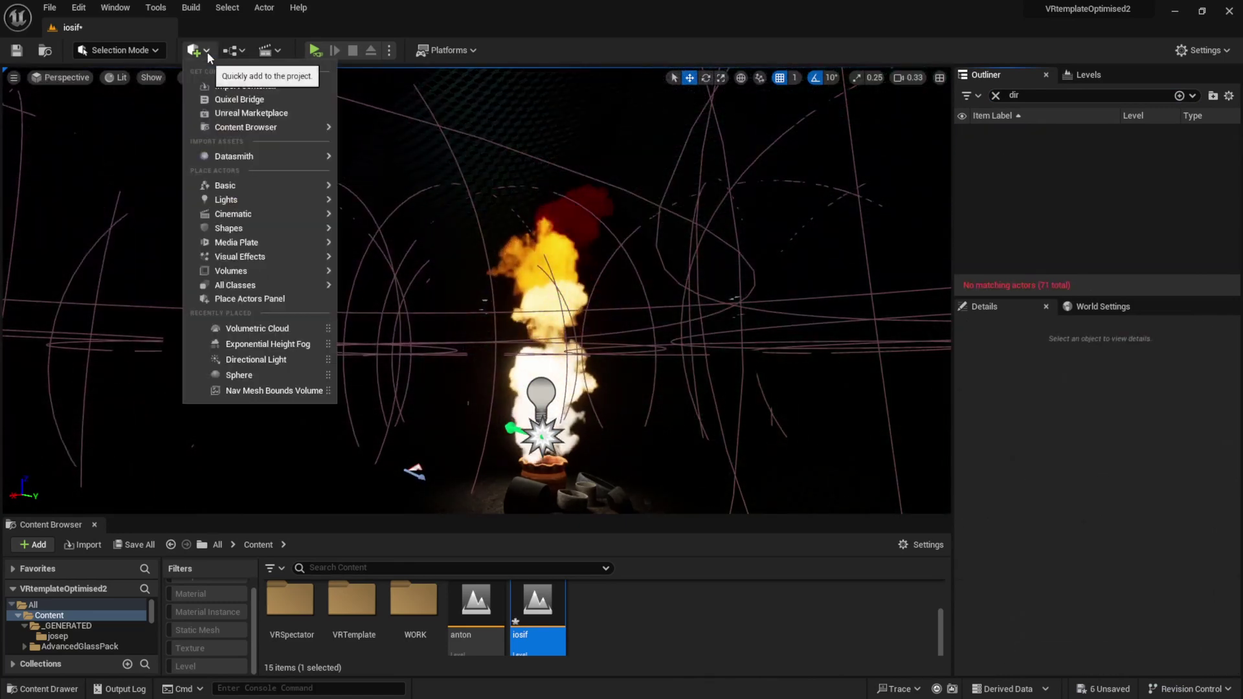
type("bp_")
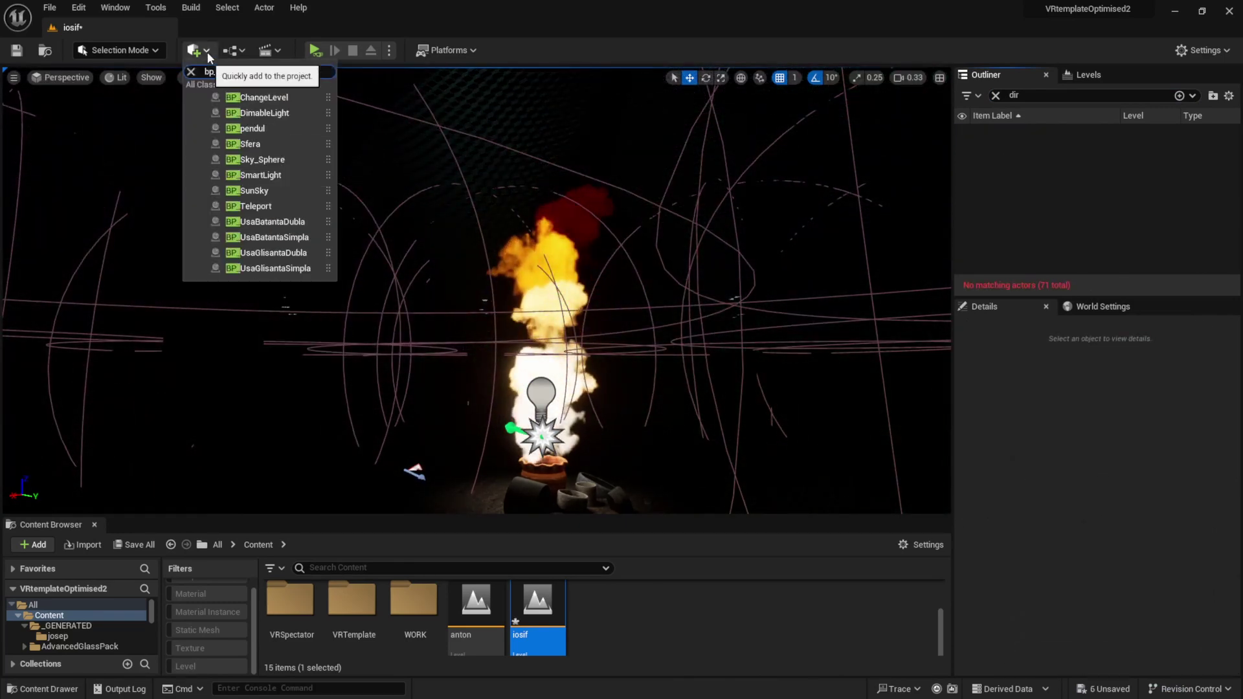
type("sun")
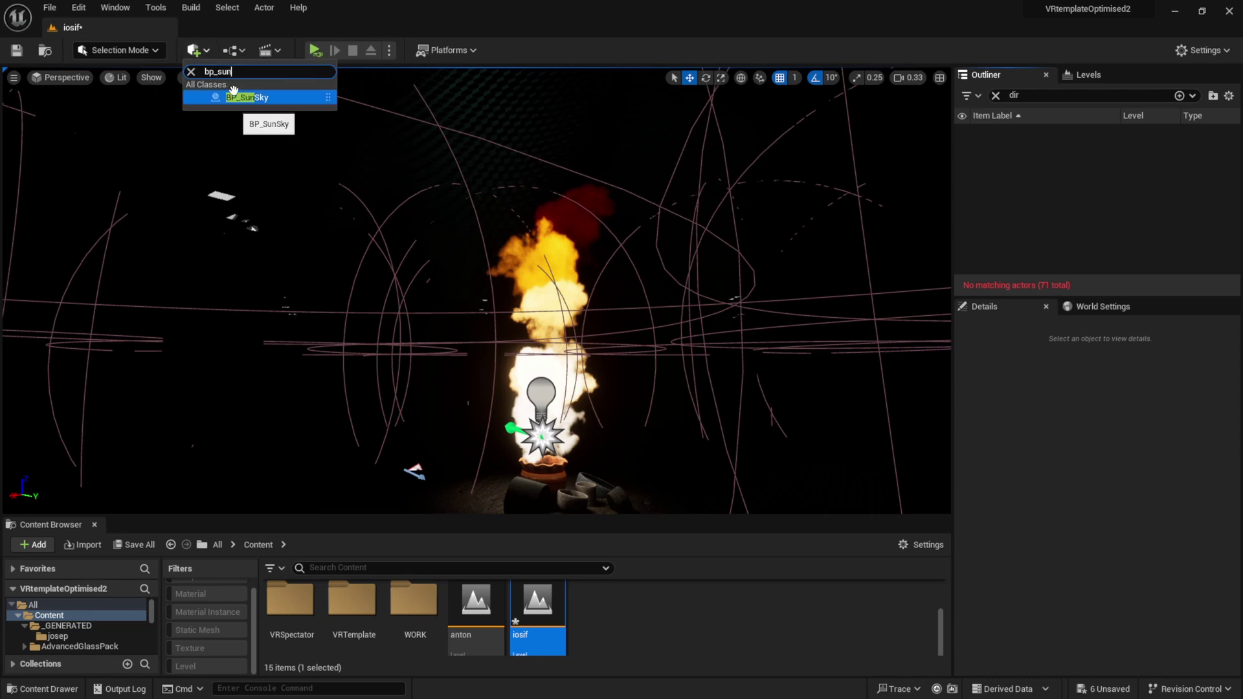
left_click(233, 96)
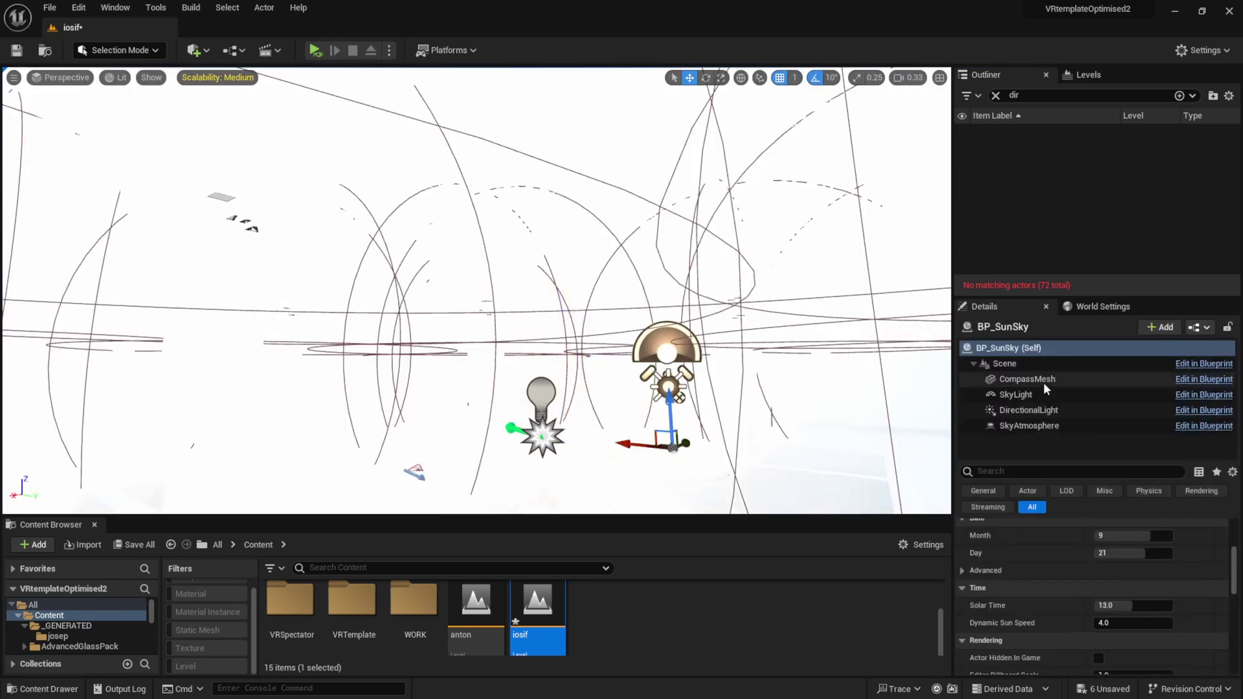
Set the intensity of the BP_SunSky actor's DirectionalLight to 1 lux
left_click(1032, 409)
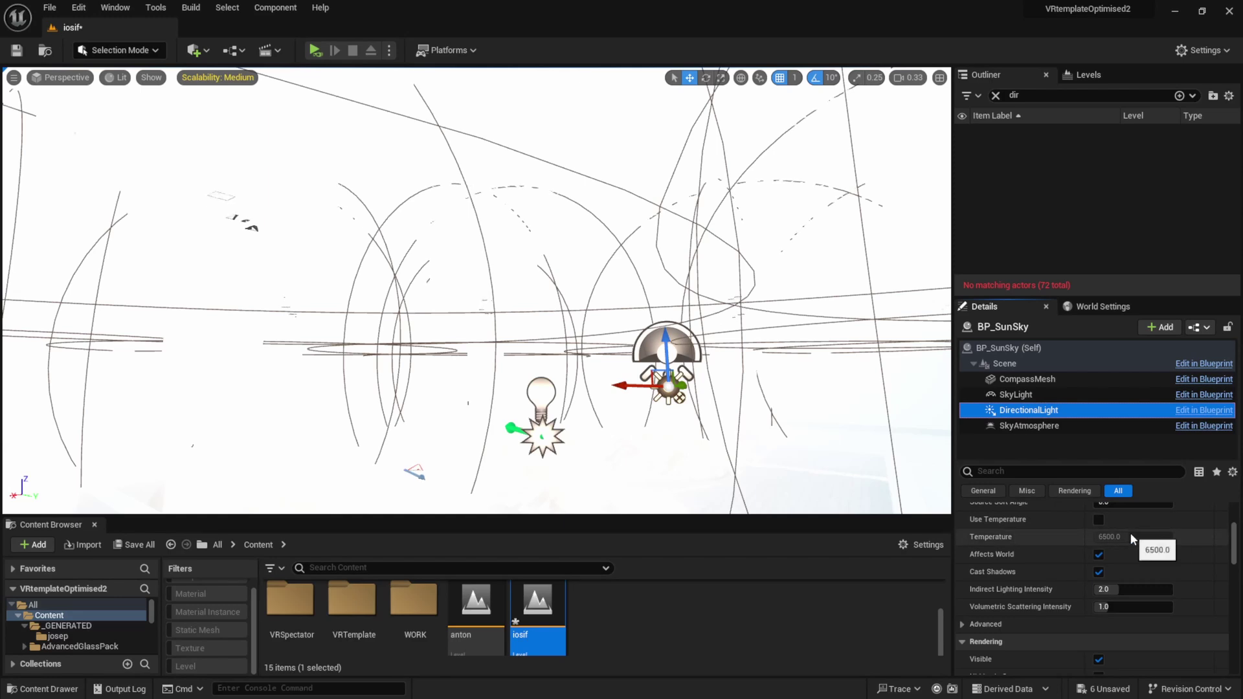
left_click_drag(1235, 554, 1236, 523)
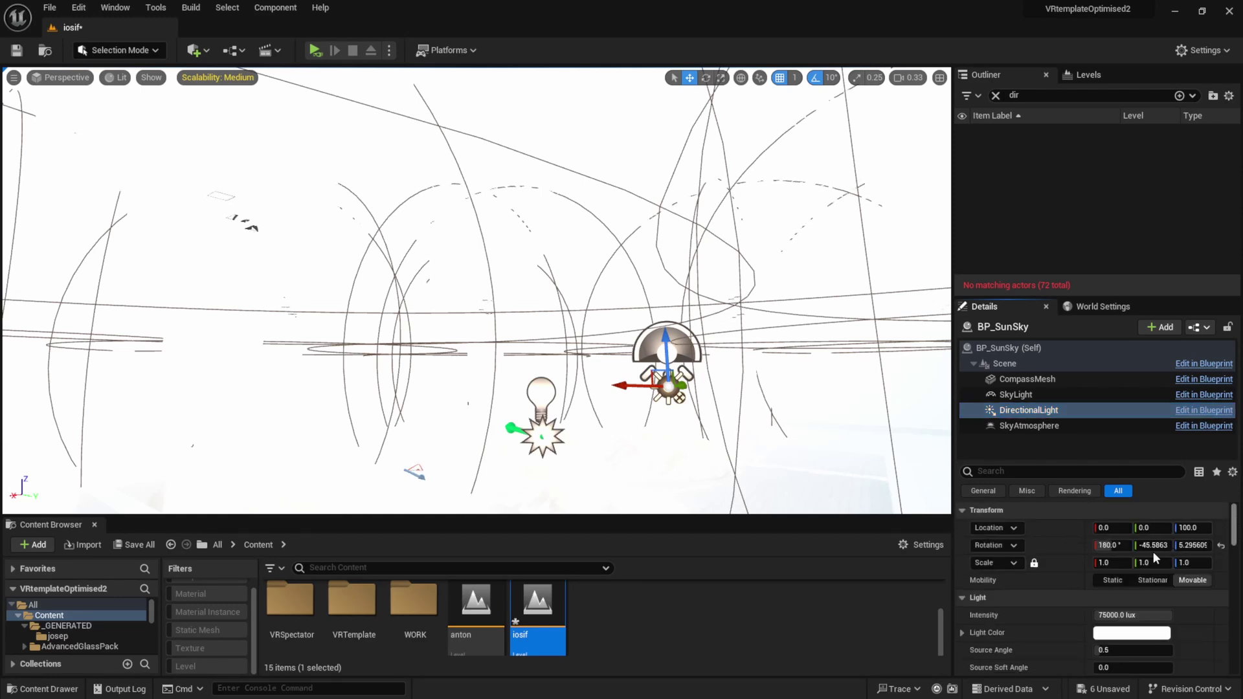
left_click(1130, 615)
type("1")
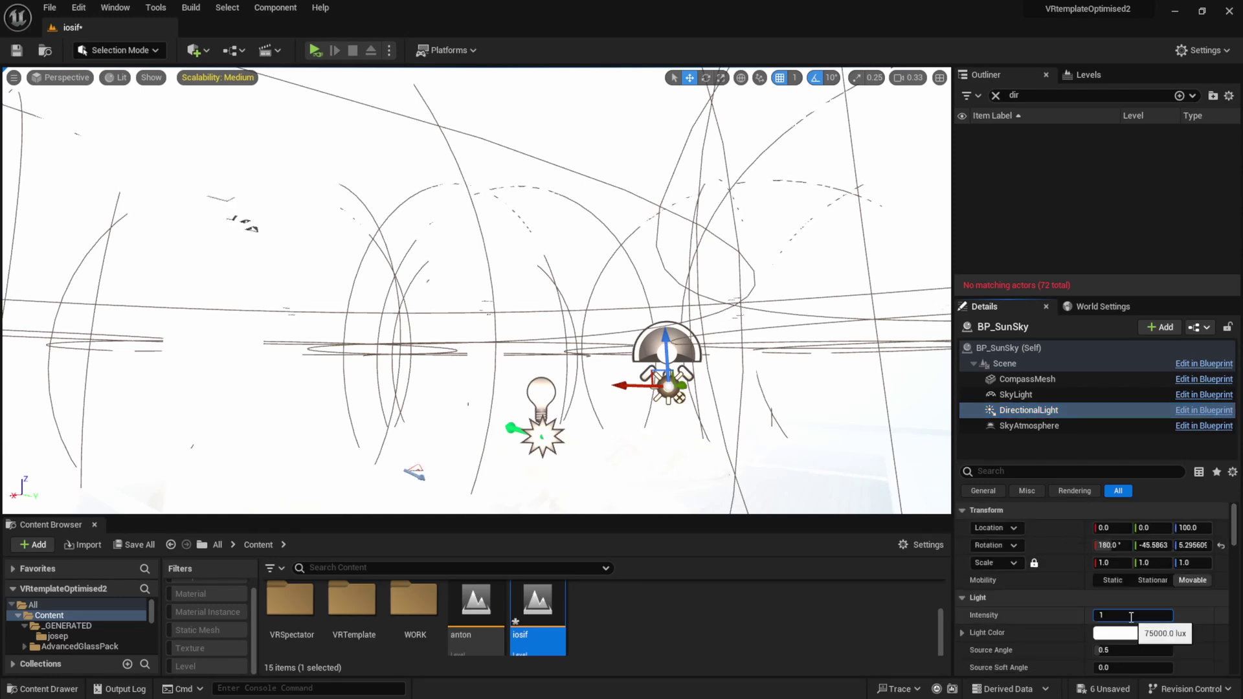
key("Return")
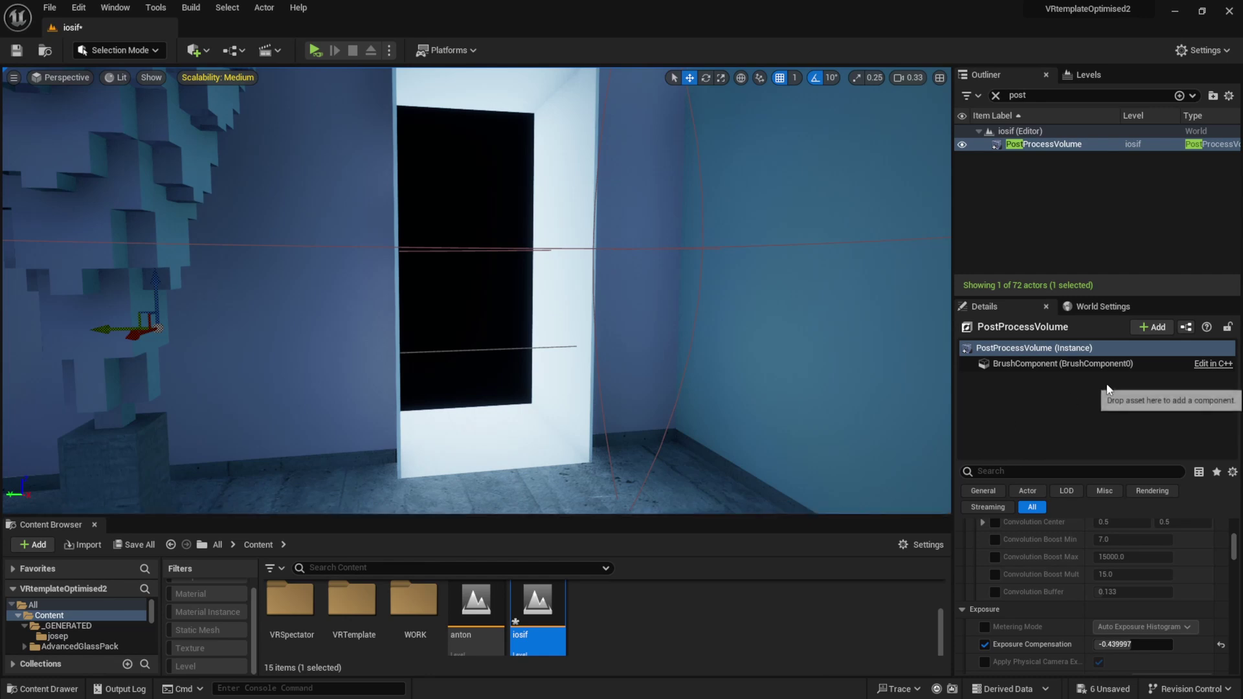
Override the iosif level's game mode with VRGameMode in its world settings
left_click(1103, 306)
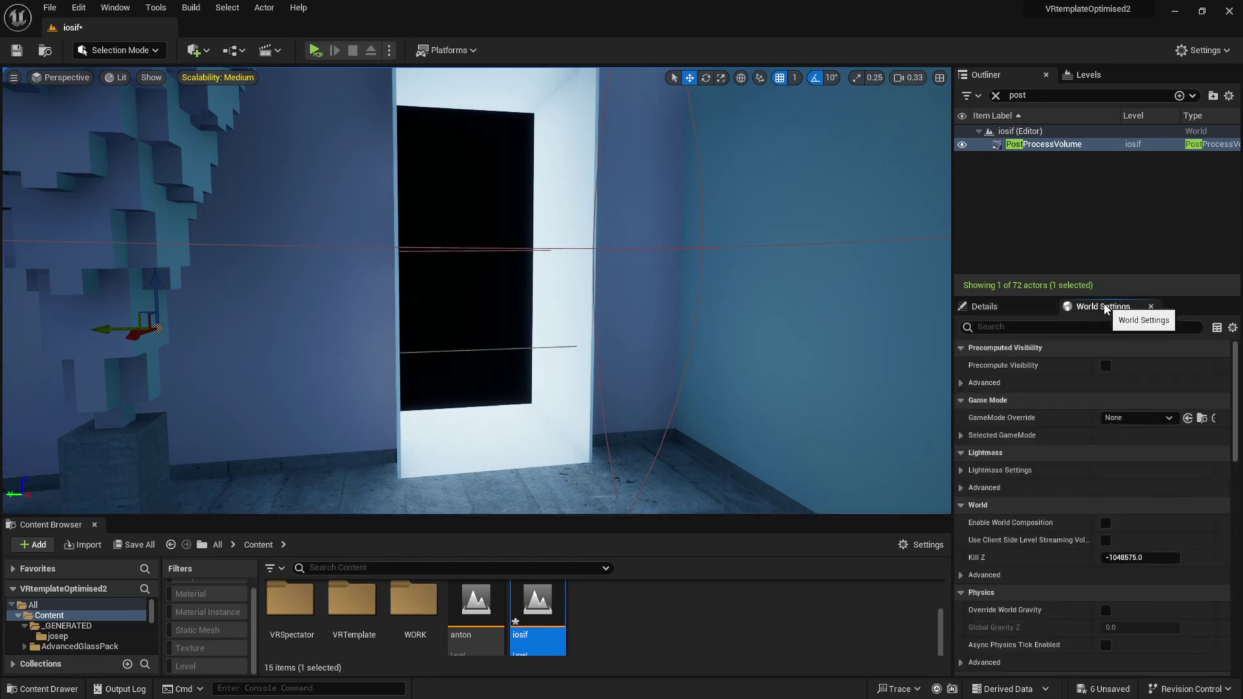
left_click(1113, 417)
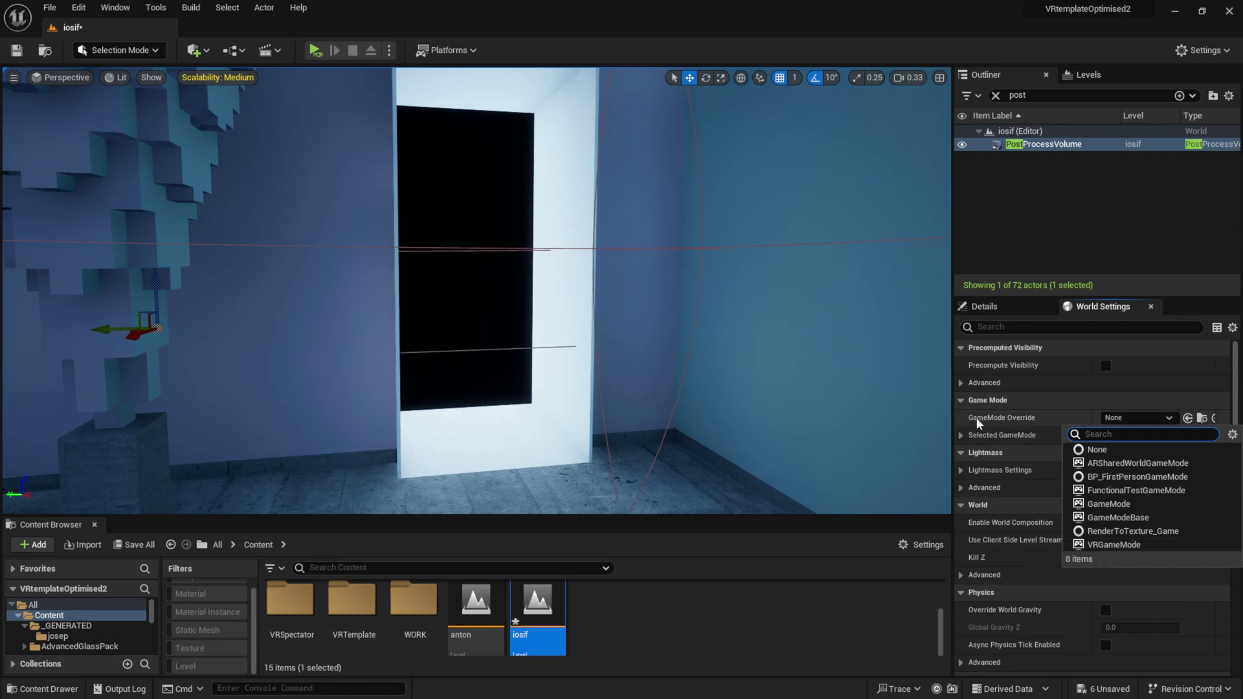
left_click(1097, 546)
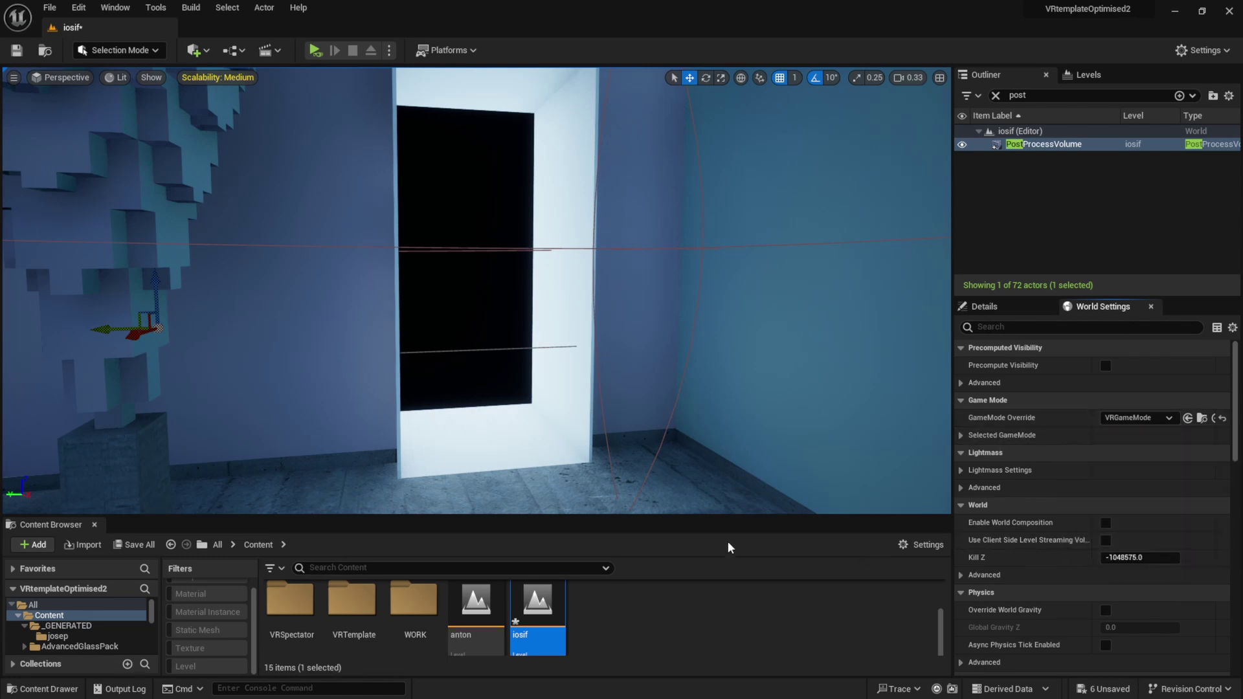
Open the anton level, saving all modified content, and set its GameMode Override to VRGameMode
double_click(474, 612)
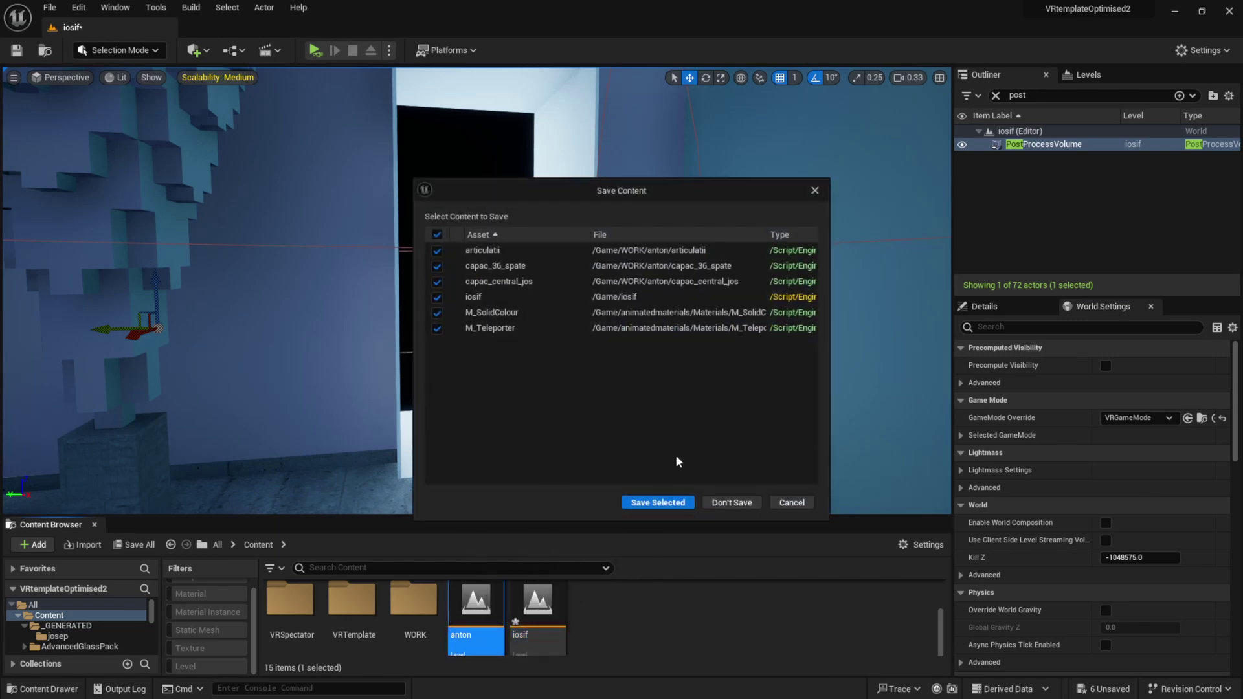
left_click(655, 503)
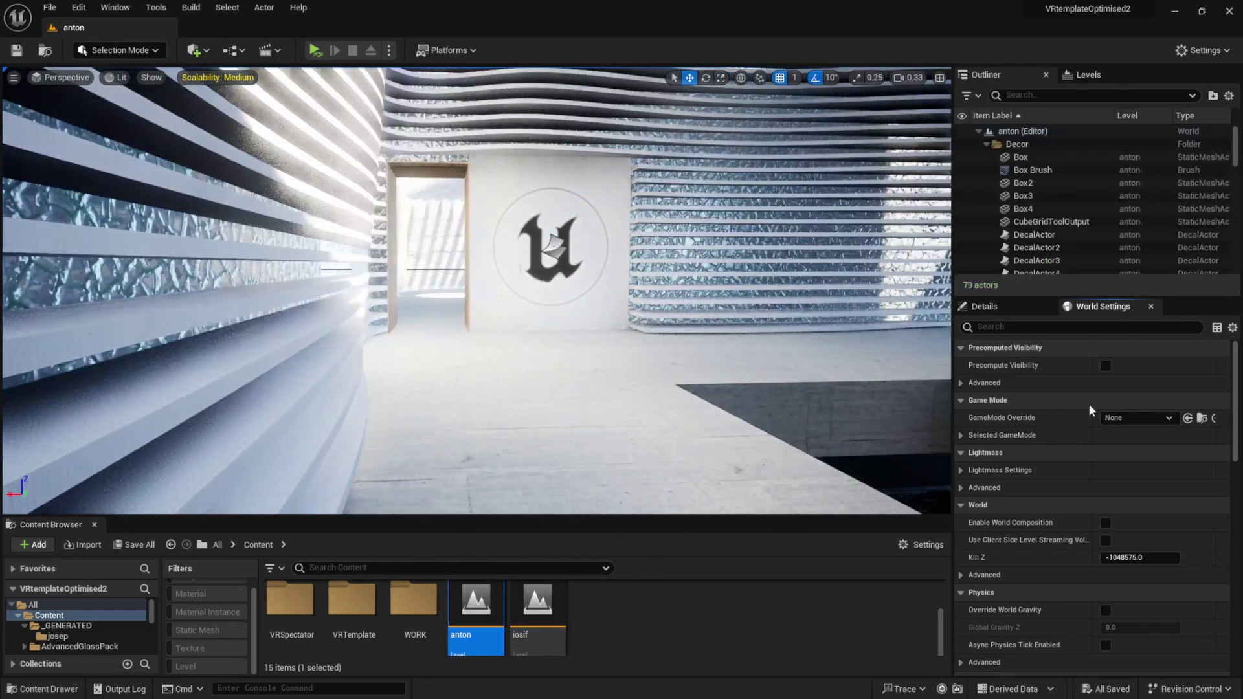
left_click(1124, 414)
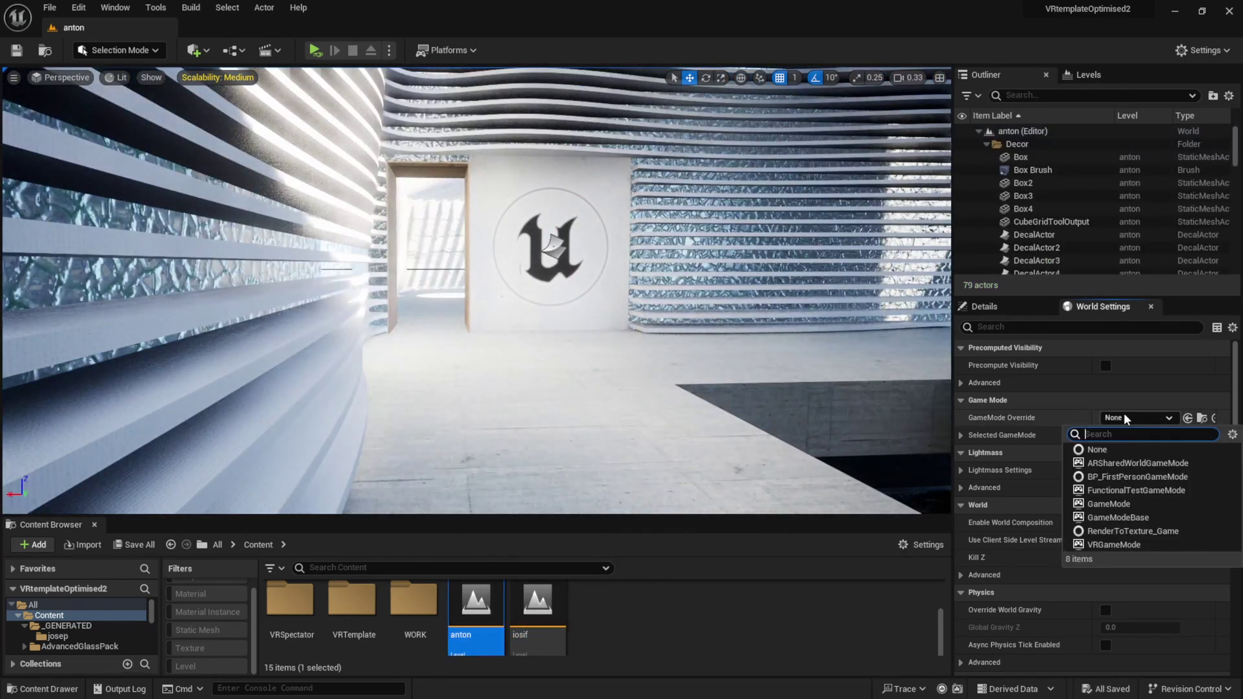
left_click(1093, 545)
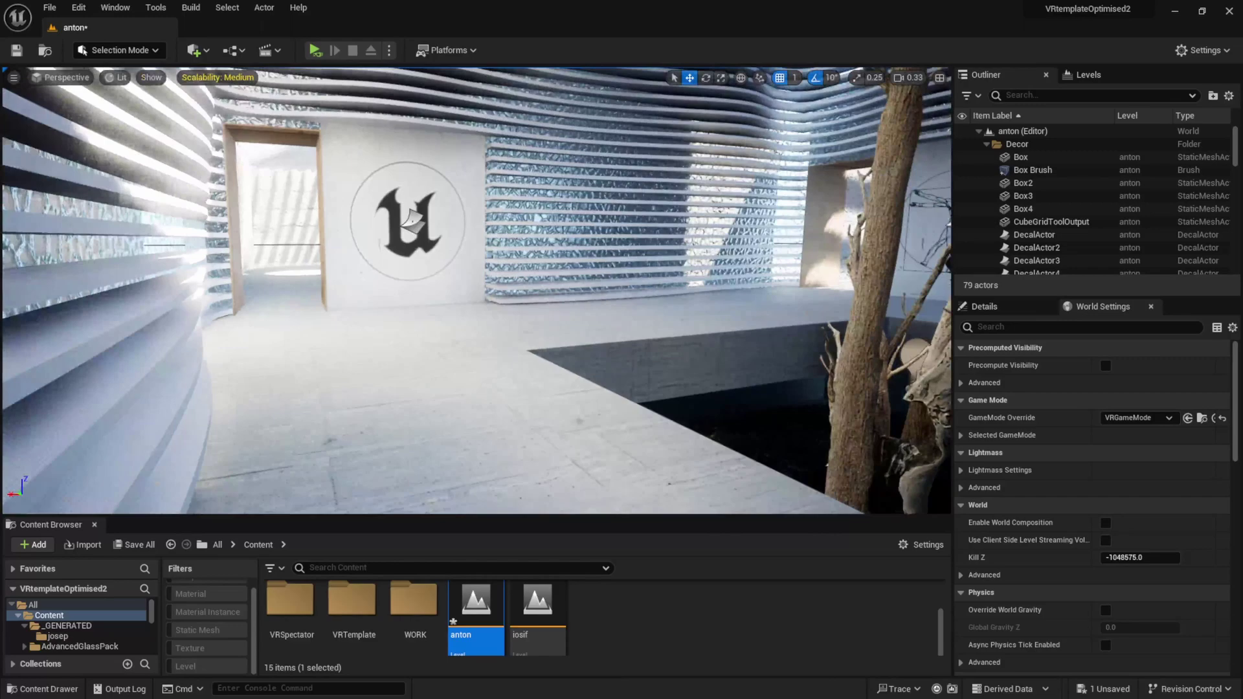
Place BP_ChangeLevel from the WORK/BP folder on the floor in front of the wooden door frame in the anton level
left_click_drag(519, 405, 519, 406)
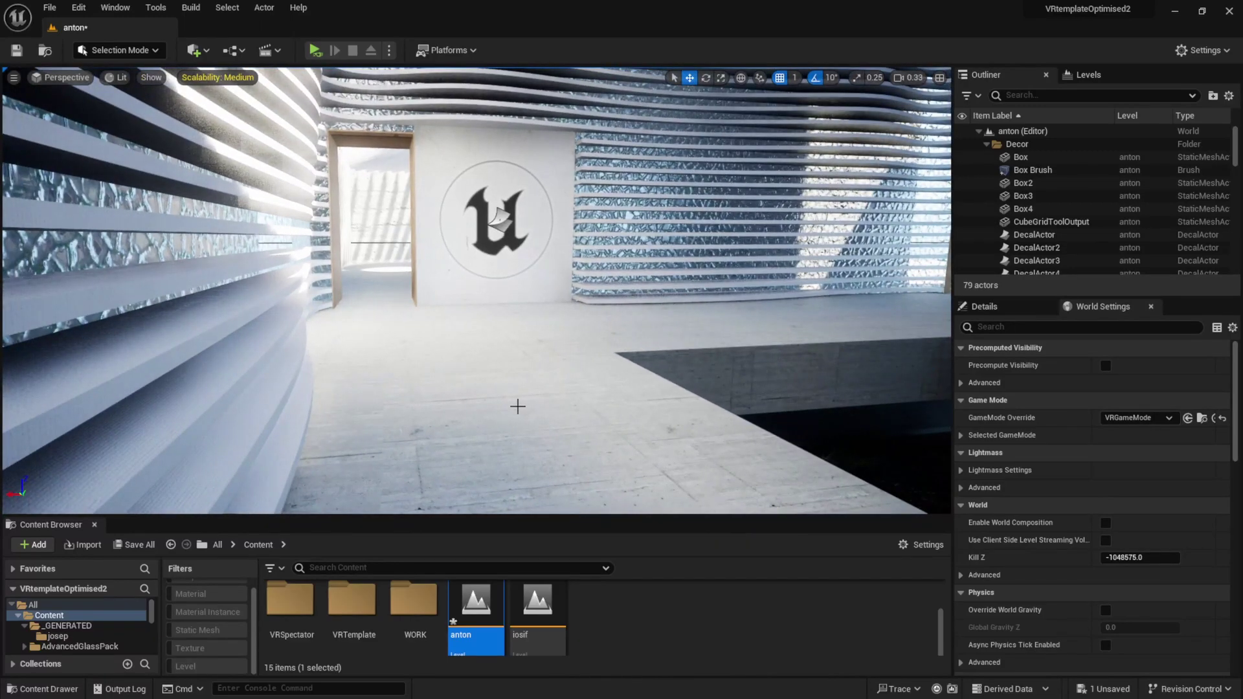
right_click_drag(519, 406, 519, 405)
left_click_drag(519, 406, 519, 406)
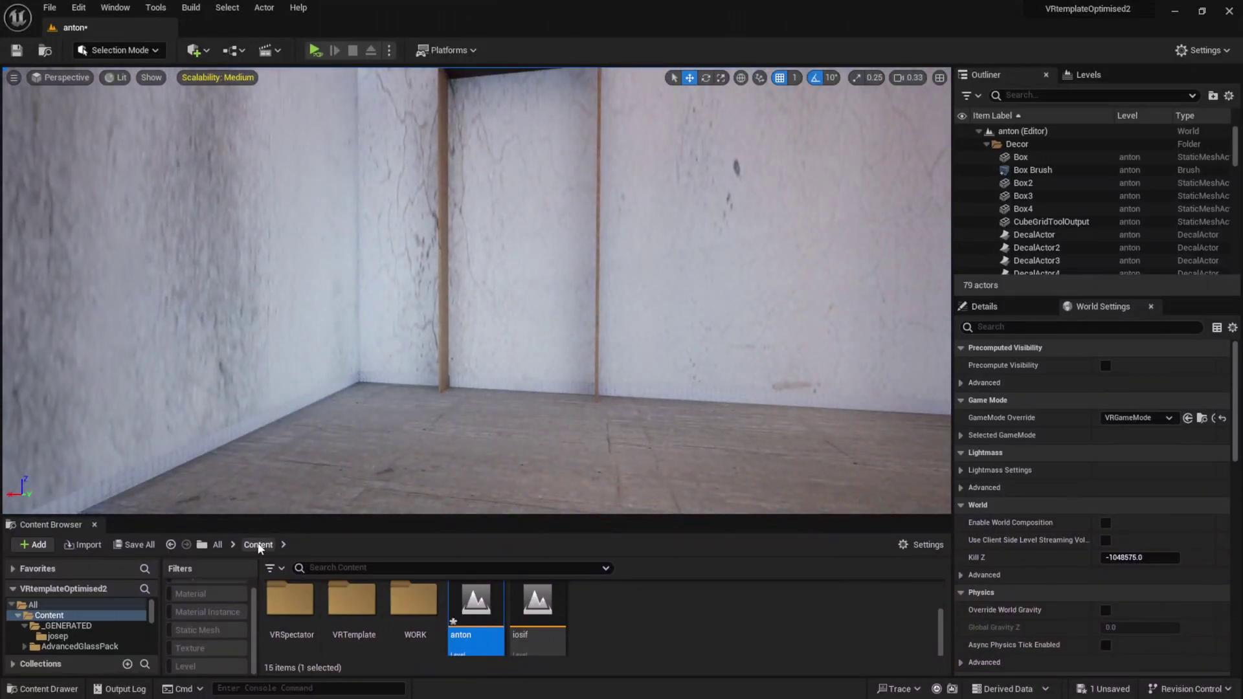
double_click(429, 625)
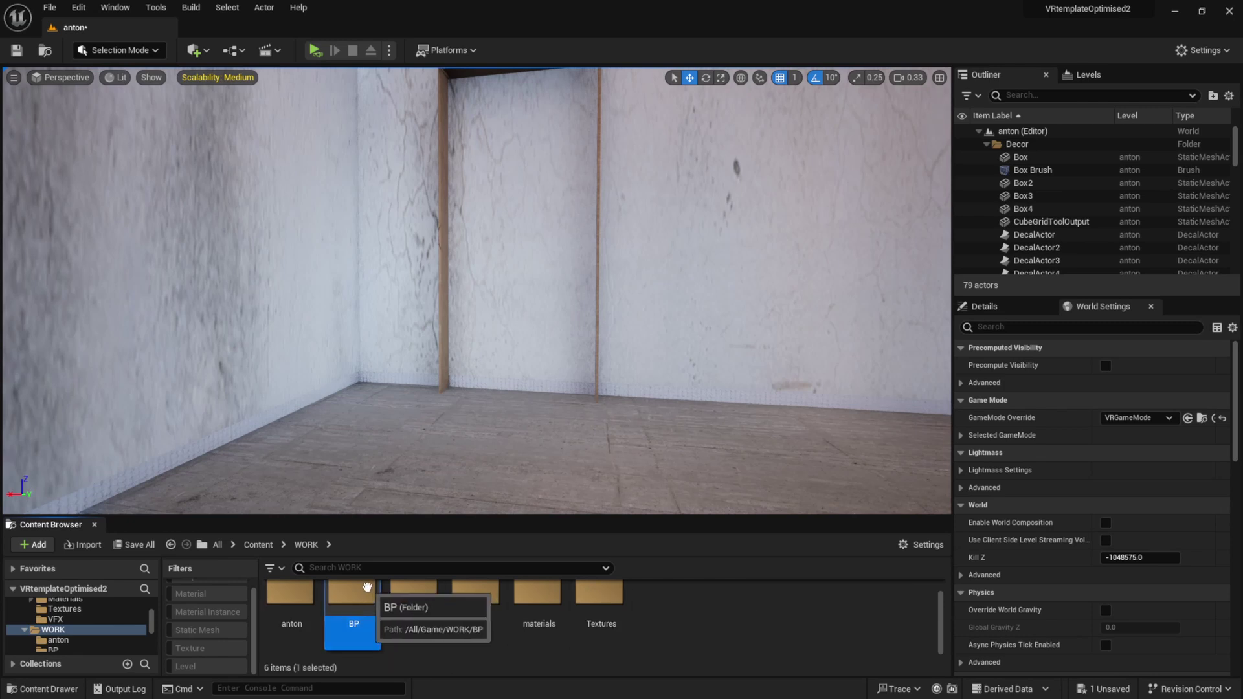
double_click(368, 590)
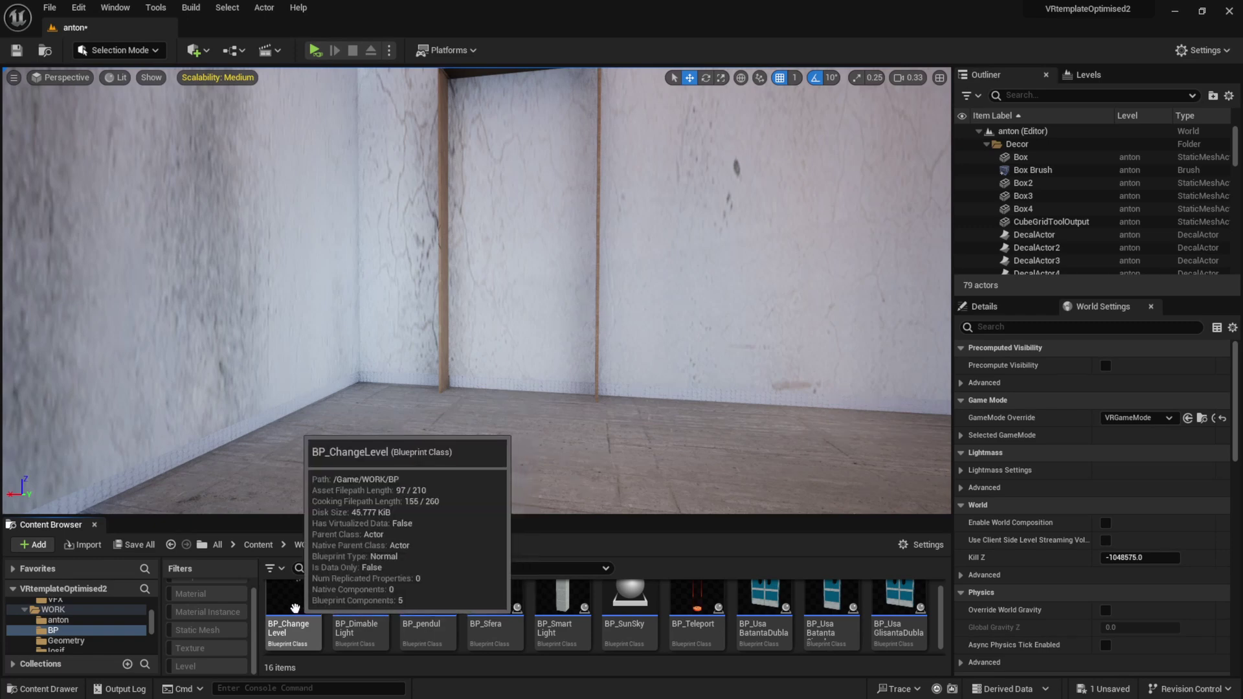
left_click_drag(314, 614, 485, 447)
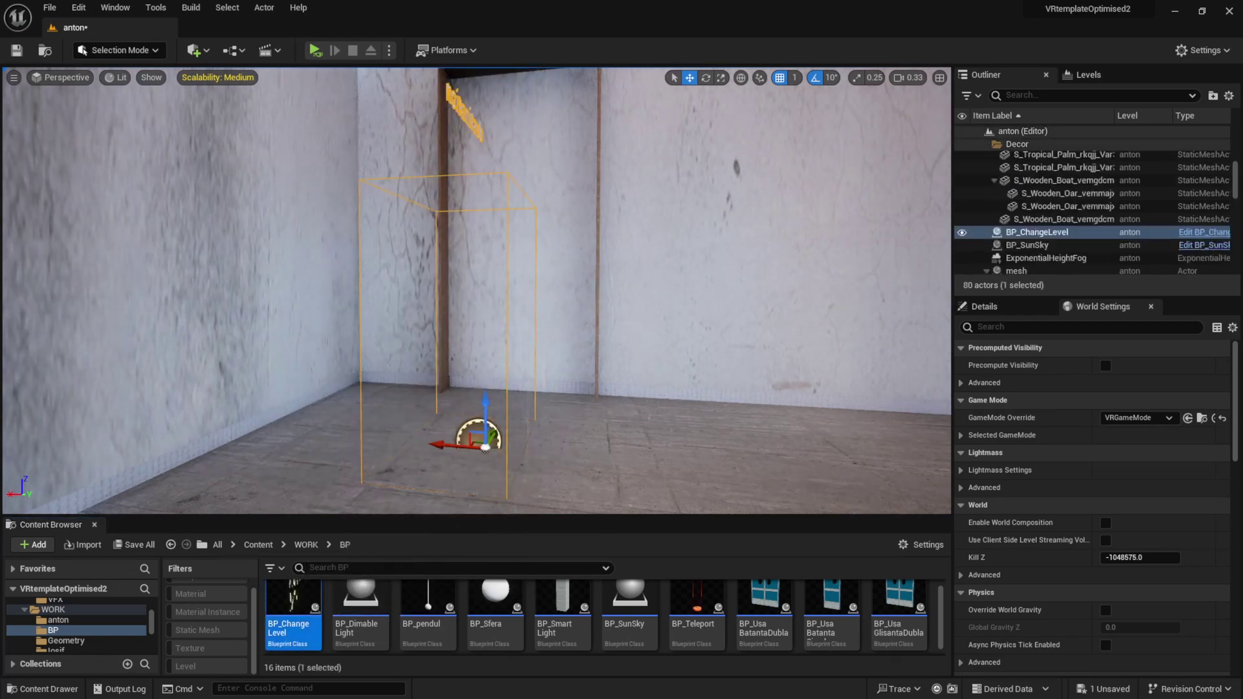
Rotate BP_ChangeLevel to face out of the wooden door frame and move it into the opening
mouse_move(484, 448)
right_mouse_down()
mouse_move(447, 447)
mouse_move(472, 448)
right_mouse_up()
key("s")
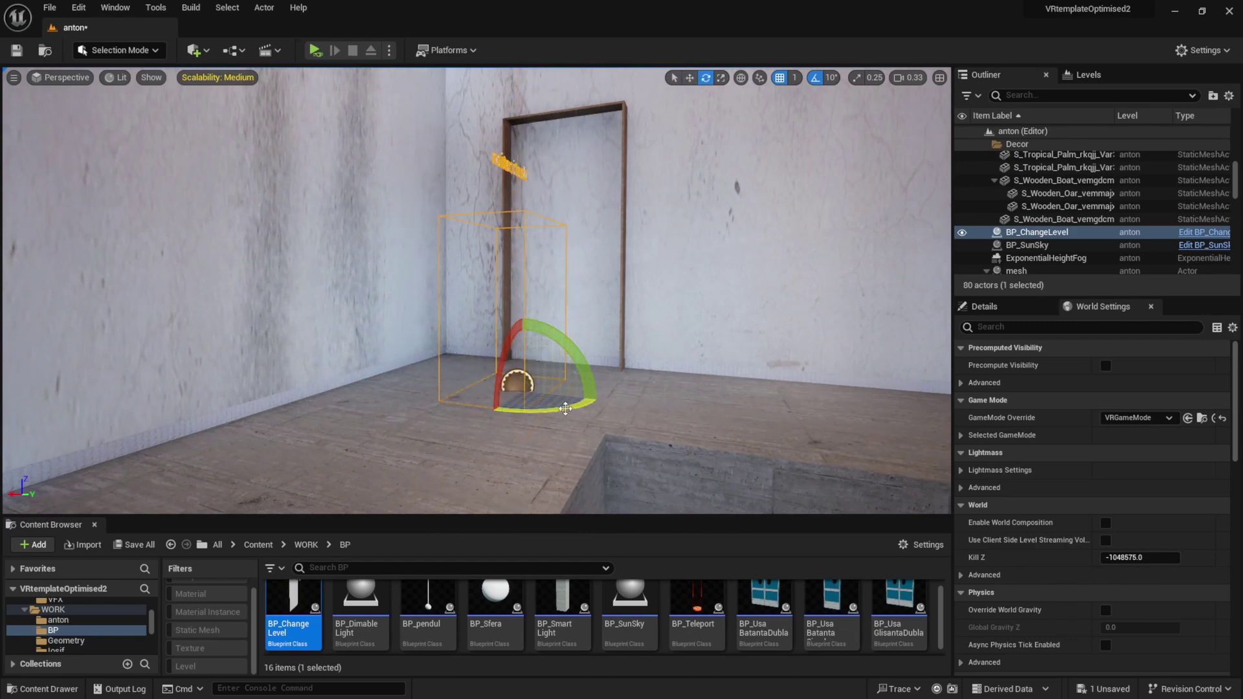
left_click_drag(565, 407, 502, 424)
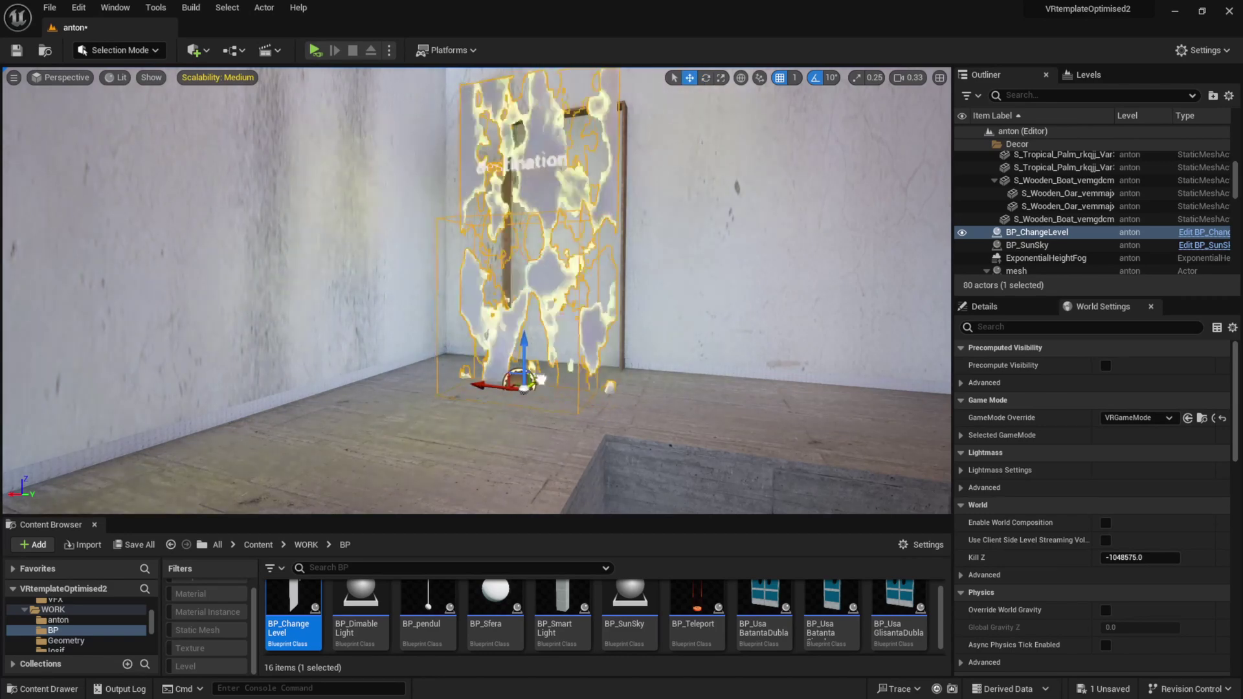
left_click_drag(539, 380, 571, 361)
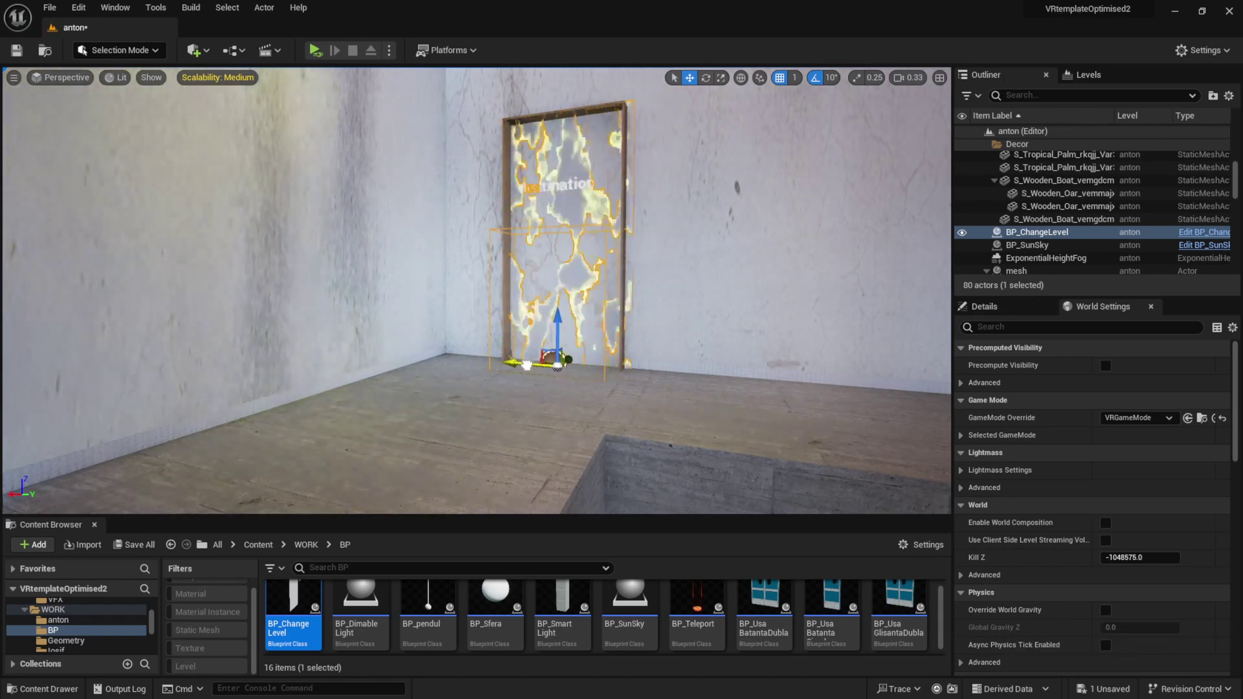
left_click_drag(523, 365, 526, 367)
right_click_drag(526, 367, 556, 337)
right_click_drag(436, 281, 448, 316)
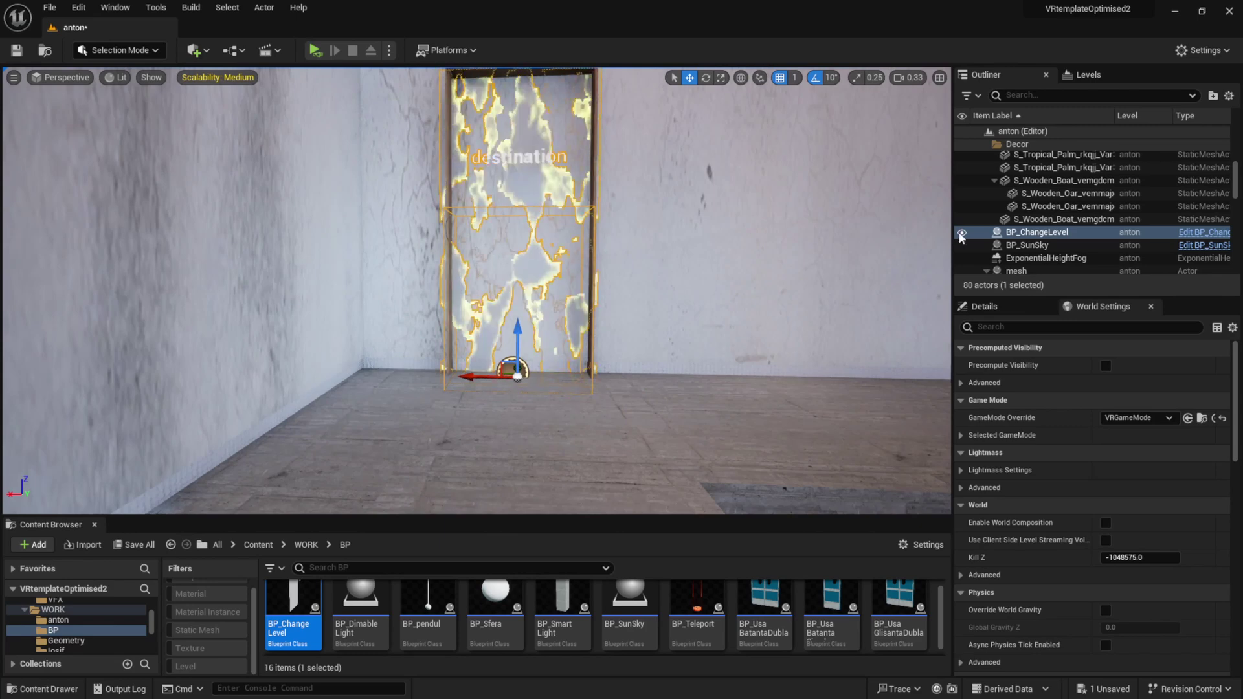
Scale BP_ChangeLevel's Plane component along its X axis to fit the width of the door frame
left_click(1023, 308)
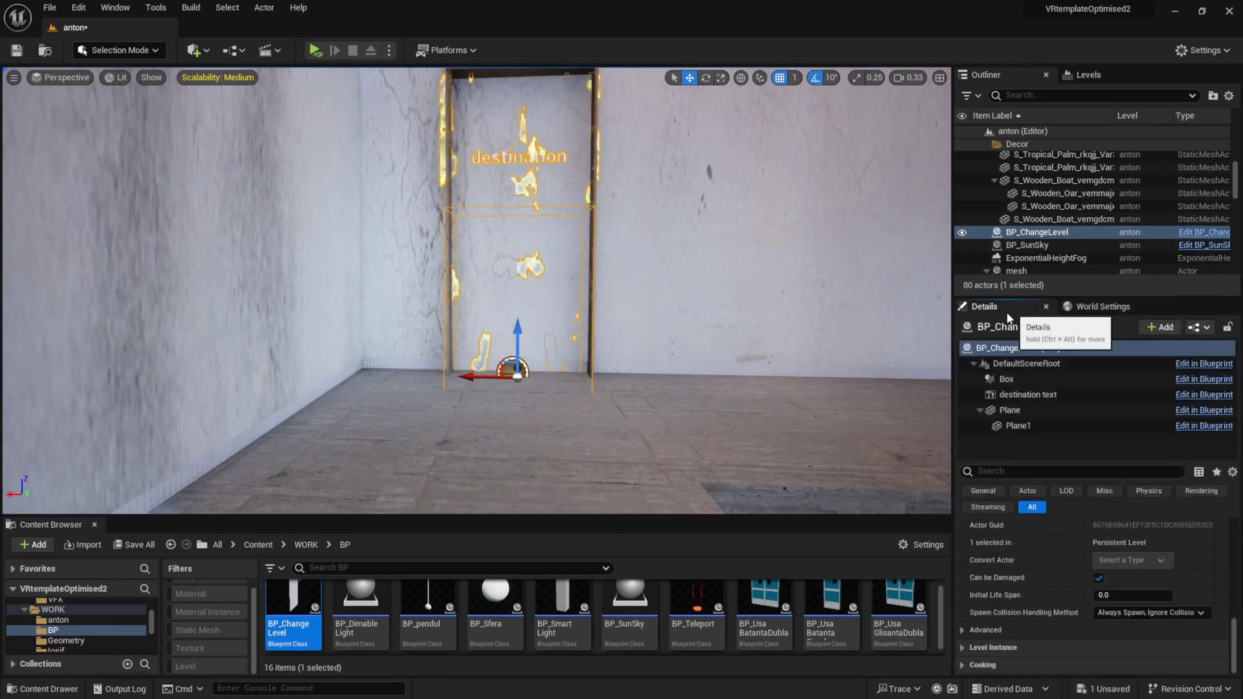
left_click(1019, 411)
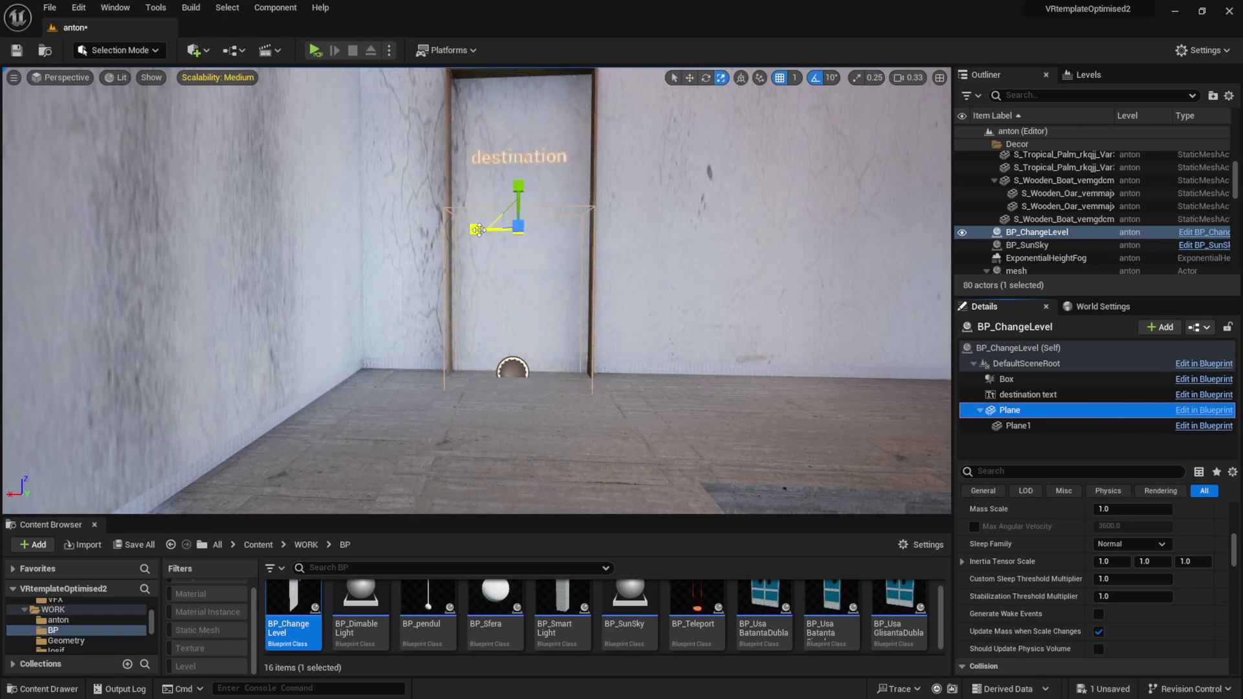
left_click_drag(479, 230, 479, 232)
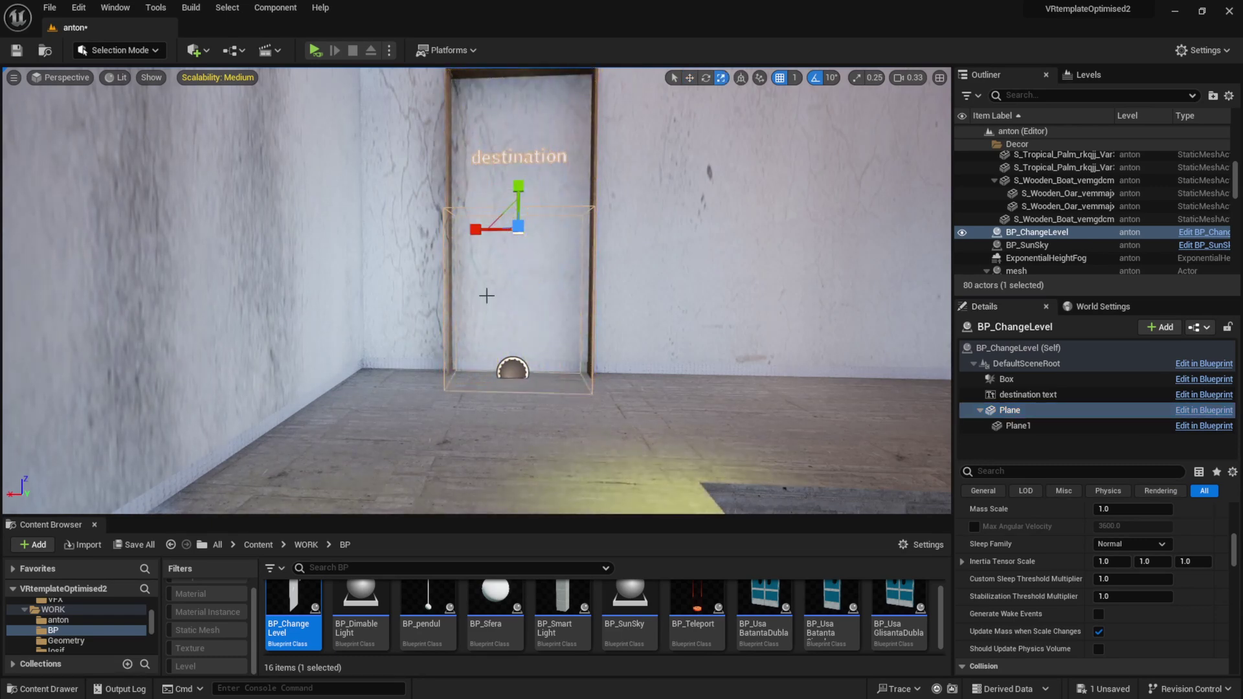
right_click_drag(486, 296, 489, 269)
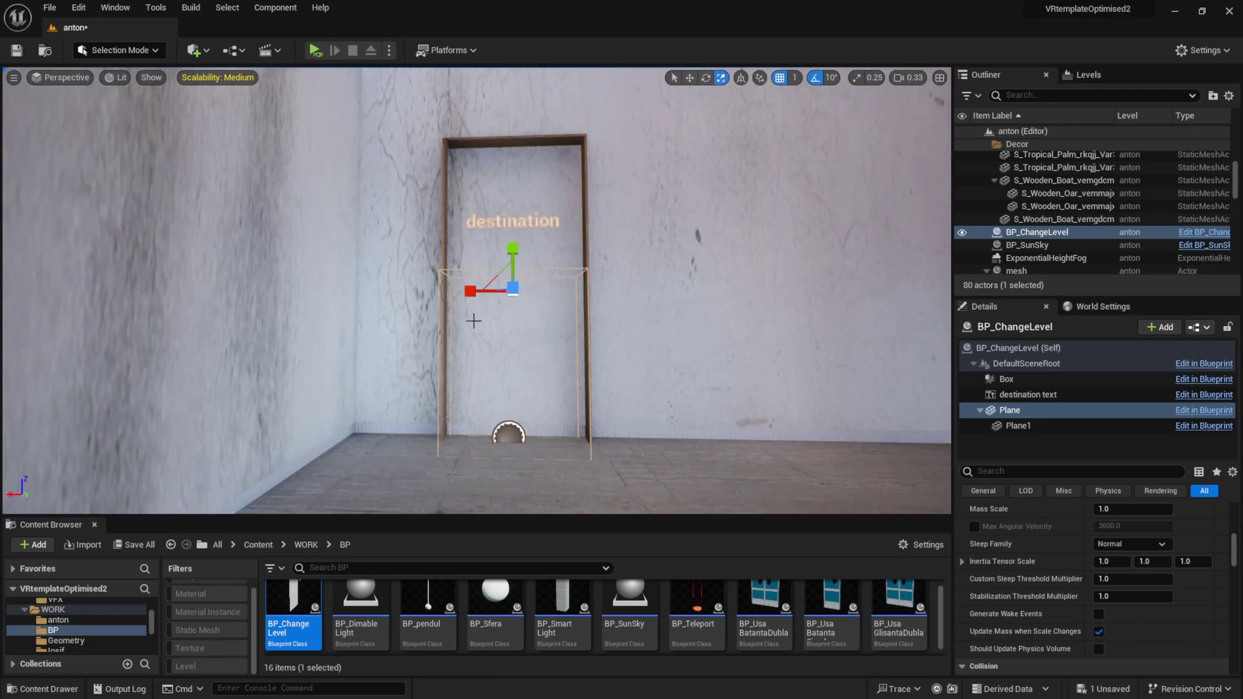
right_click_drag(467, 325, 503, 351)
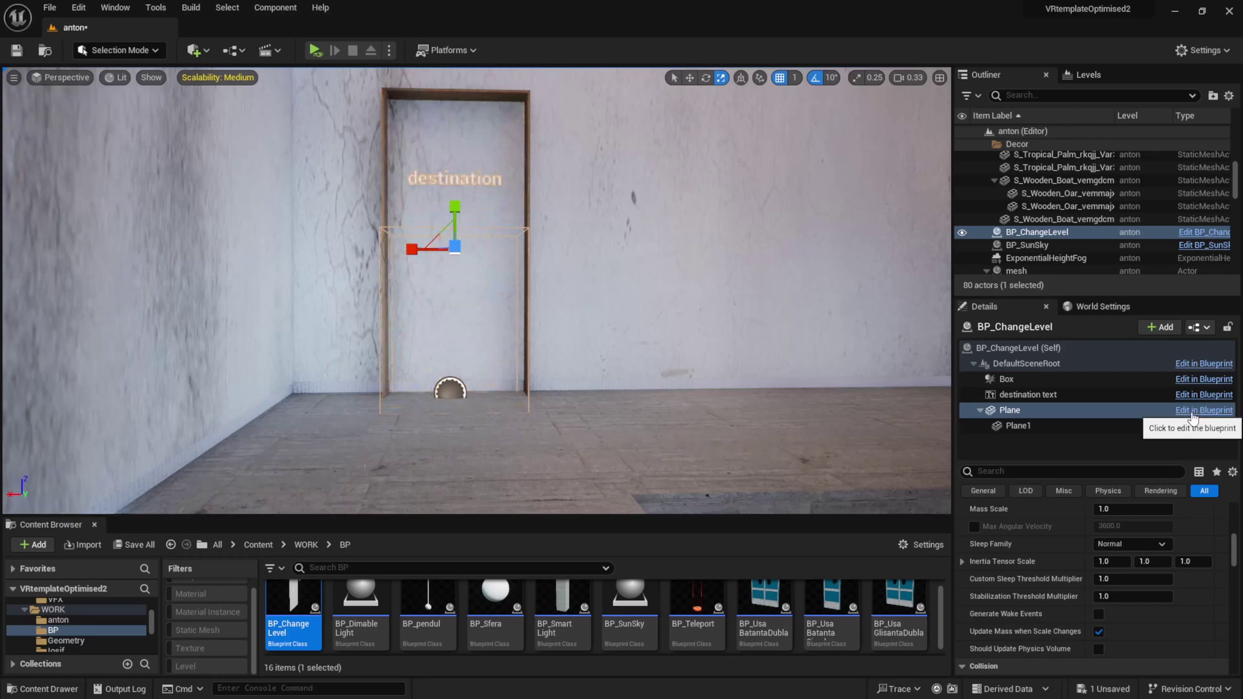
Open the BP_ChangeLevel blueprint and examine the overlap and level-opening logic in its event graph
left_click(1204, 410)
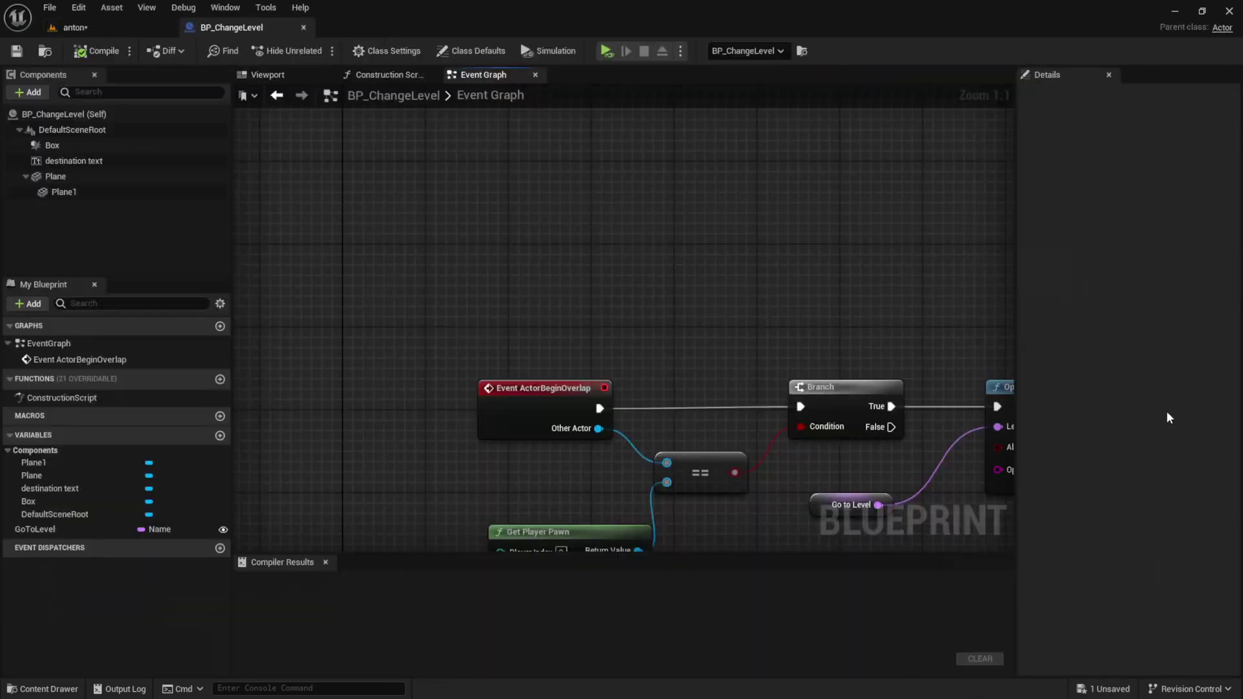
scroll(390, 311, "down", 5)
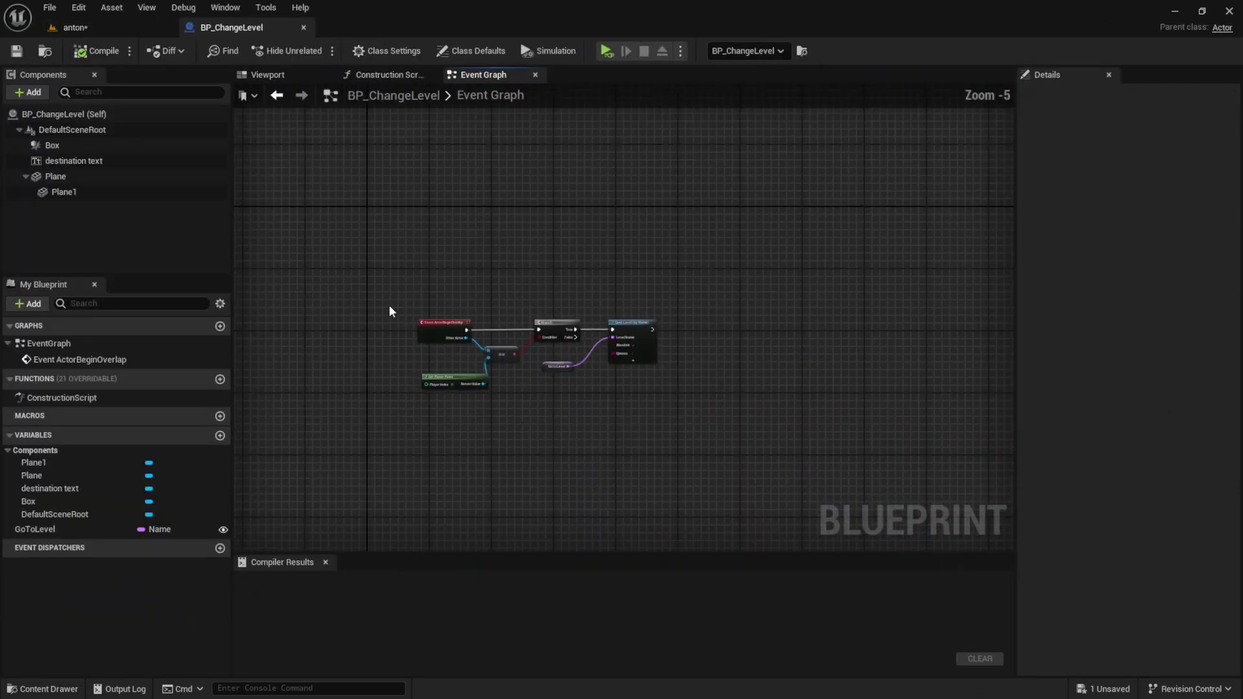
scroll(385, 313, "up", 5)
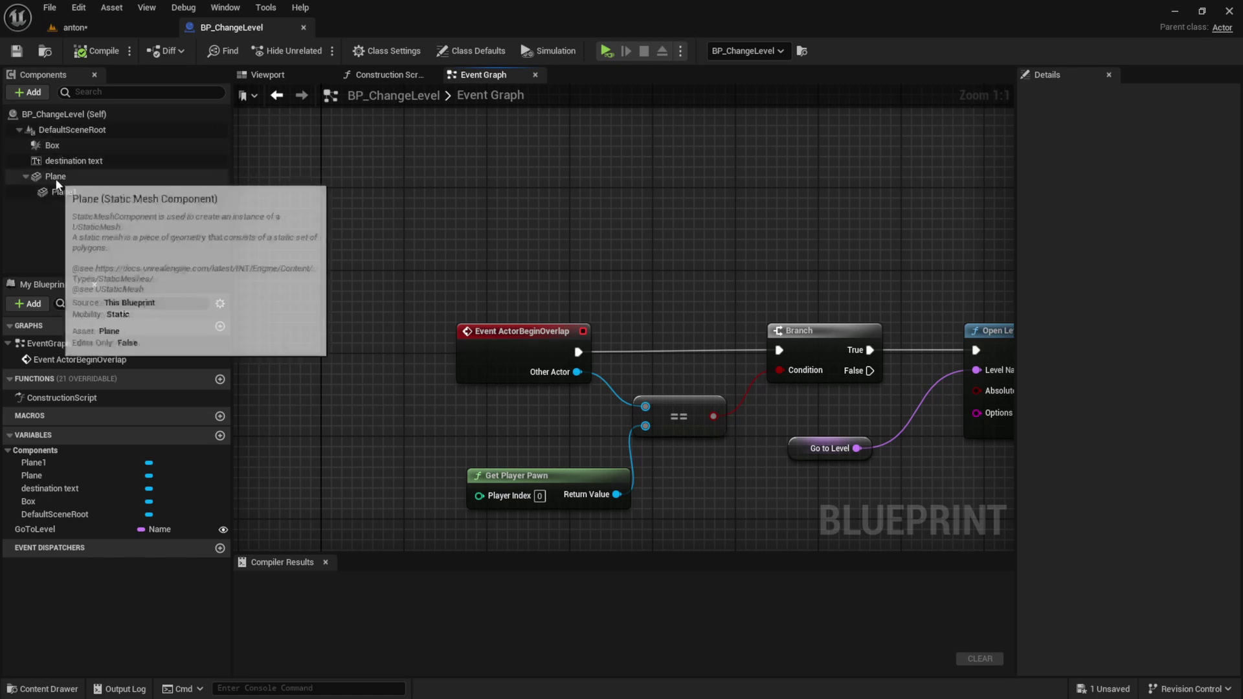
Check the destination text component's settings and locate the Plane component's material M_Dissolve_Shader_Inst among the project's assets
left_click(75, 162)
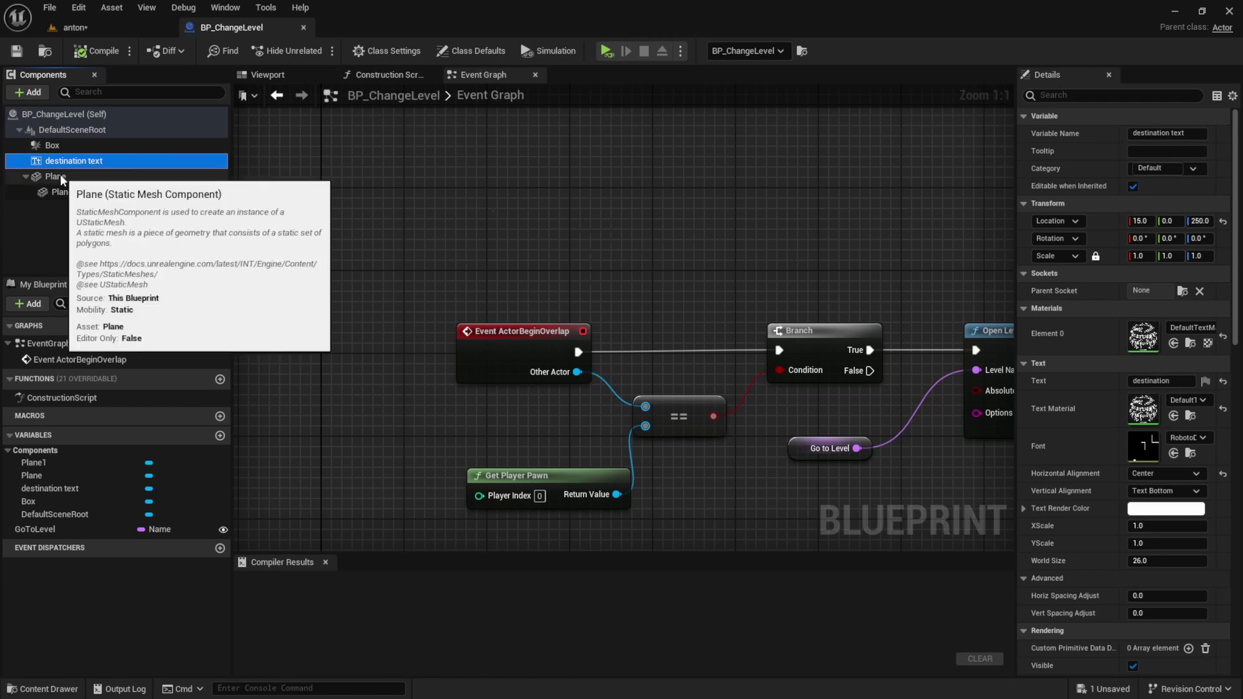
left_click(60, 178)
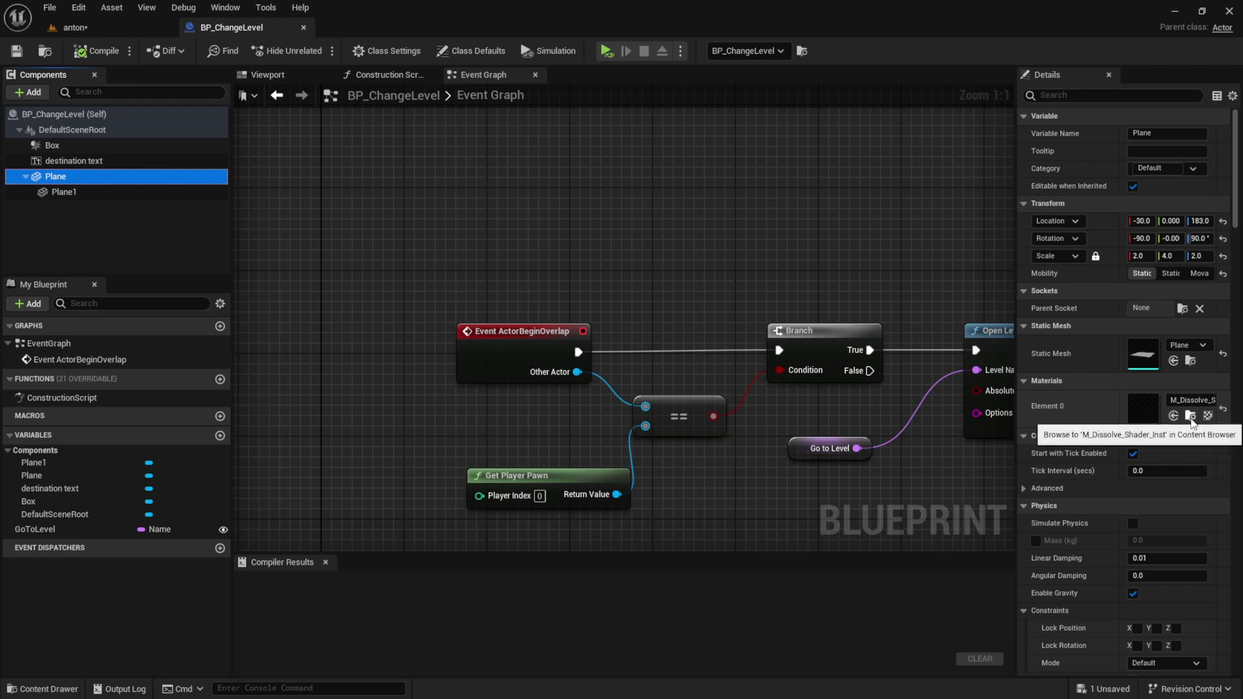
left_click(1190, 417)
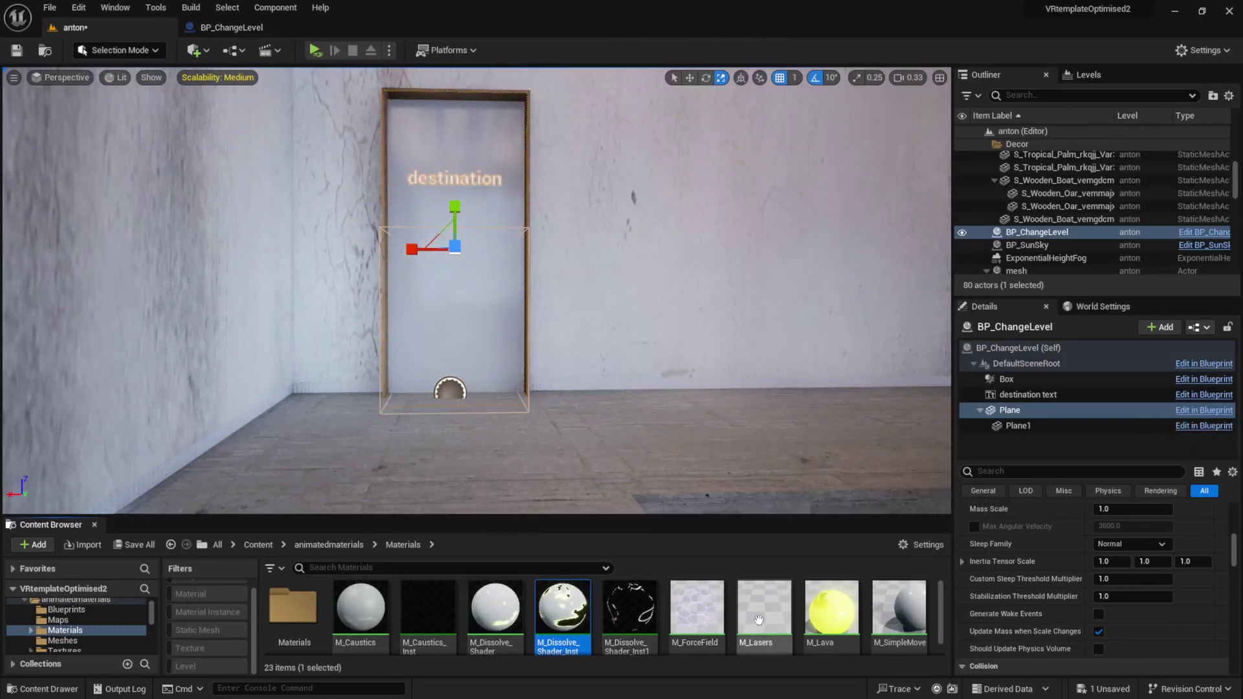
scroll(589, 611, "down", 1)
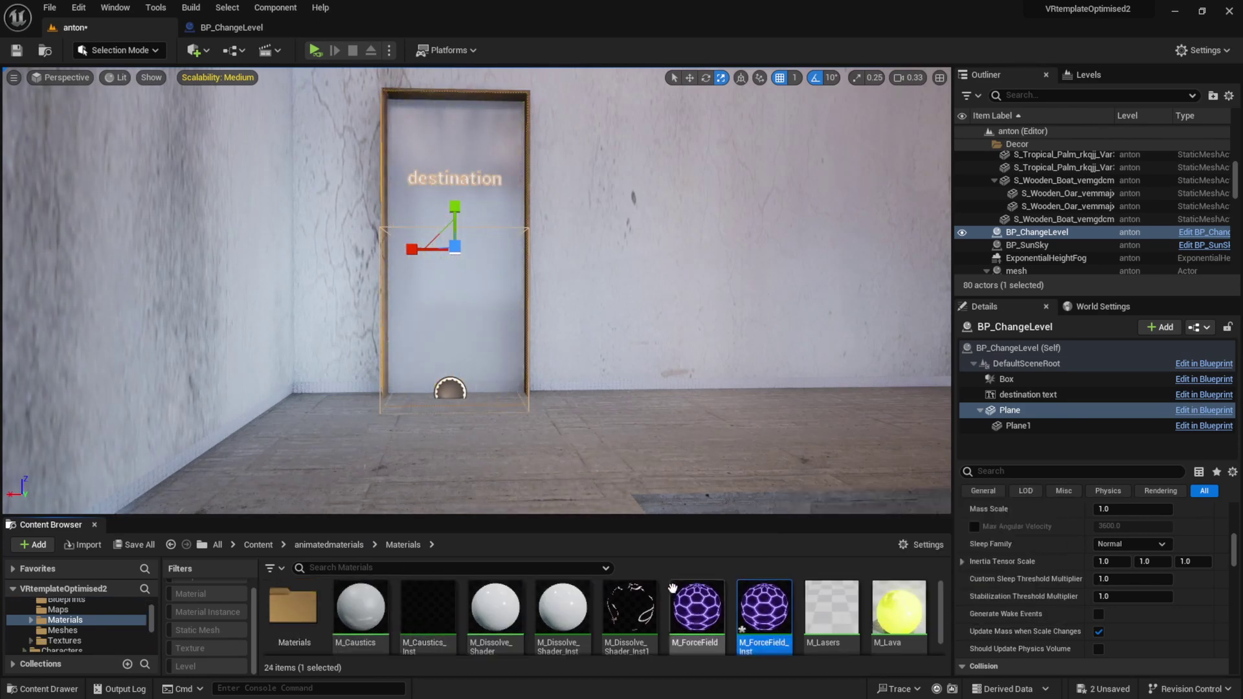
Detach the BP_ChangeLevel editor into an enlarged floating window over the anton level and show its 3D component view
left_click_drag(223, 28, 590, 134)
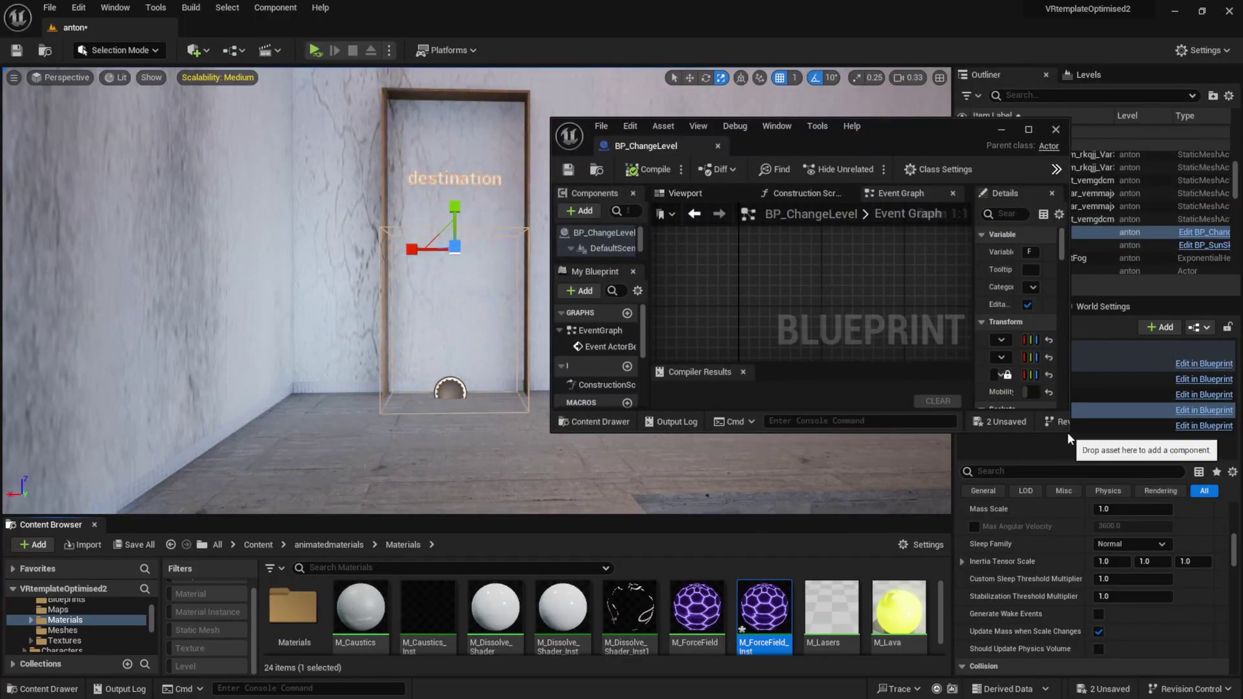
left_click_drag(1068, 433, 1224, 521)
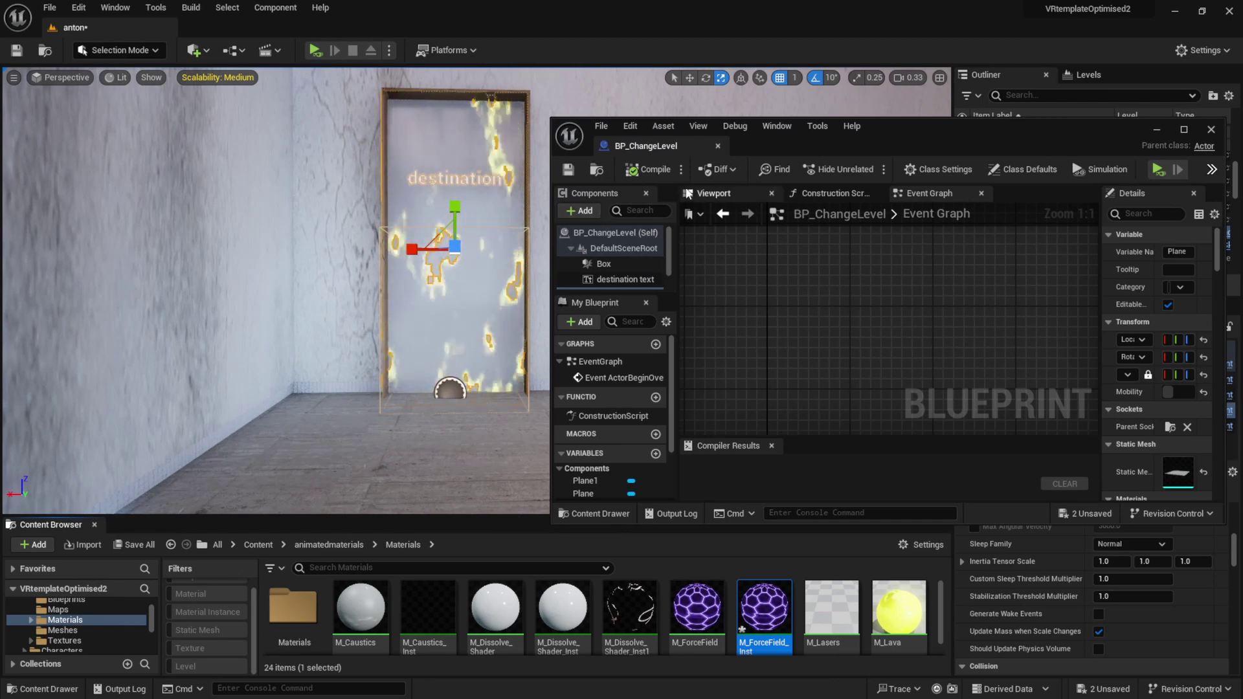
left_click(688, 193)
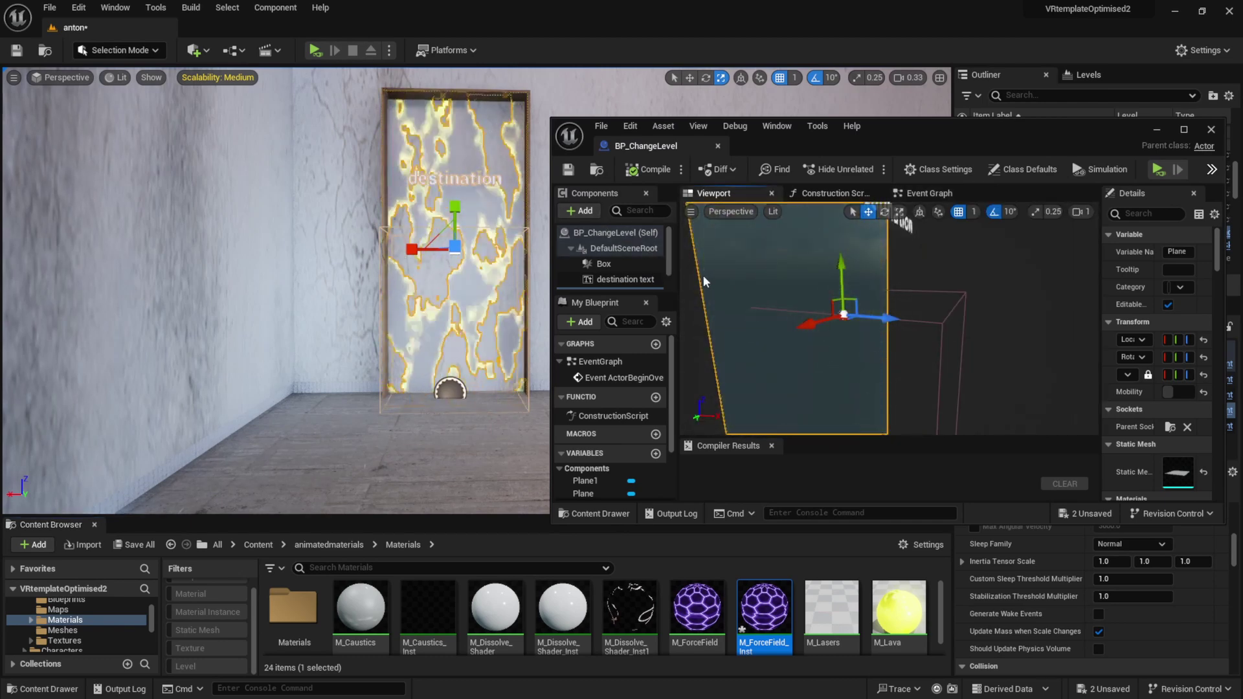
Select both the Plane and Plane1 components of BP_ChangeLevel and assign them the M_ForceField_Inst material
scroll(615, 278, "down", 1)
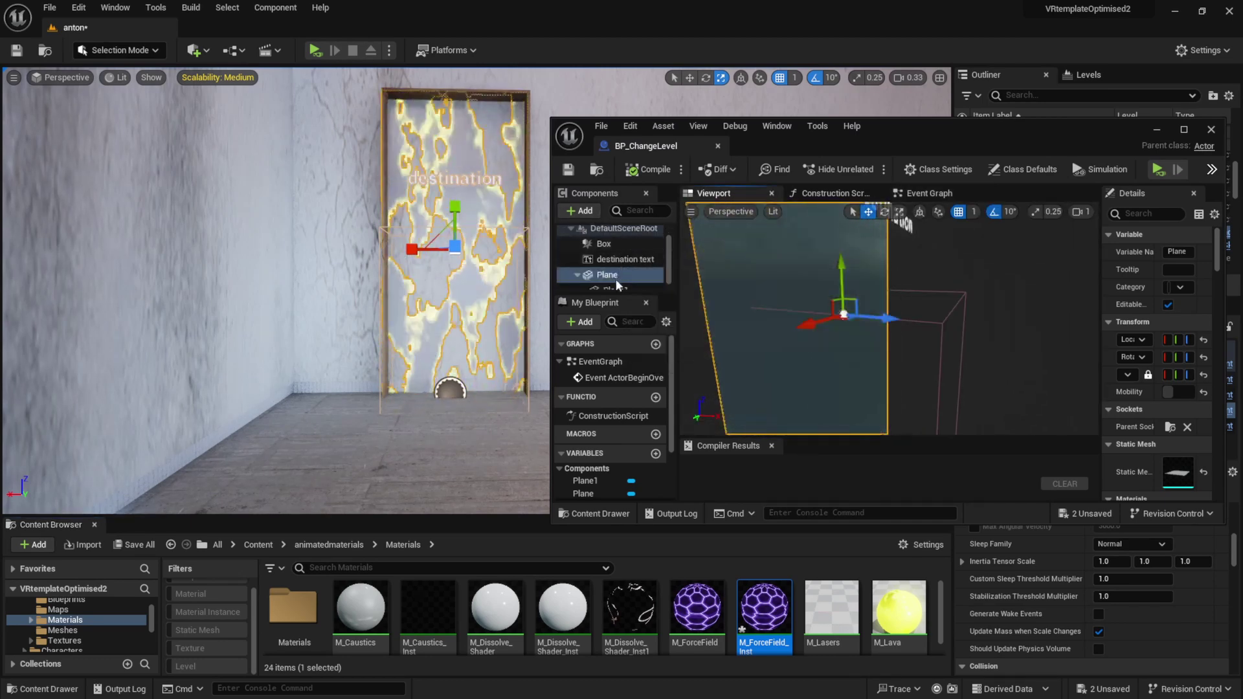
left_click(616, 281)
scroll(618, 283, "down", 1)
left_click(619, 282, "ctrl")
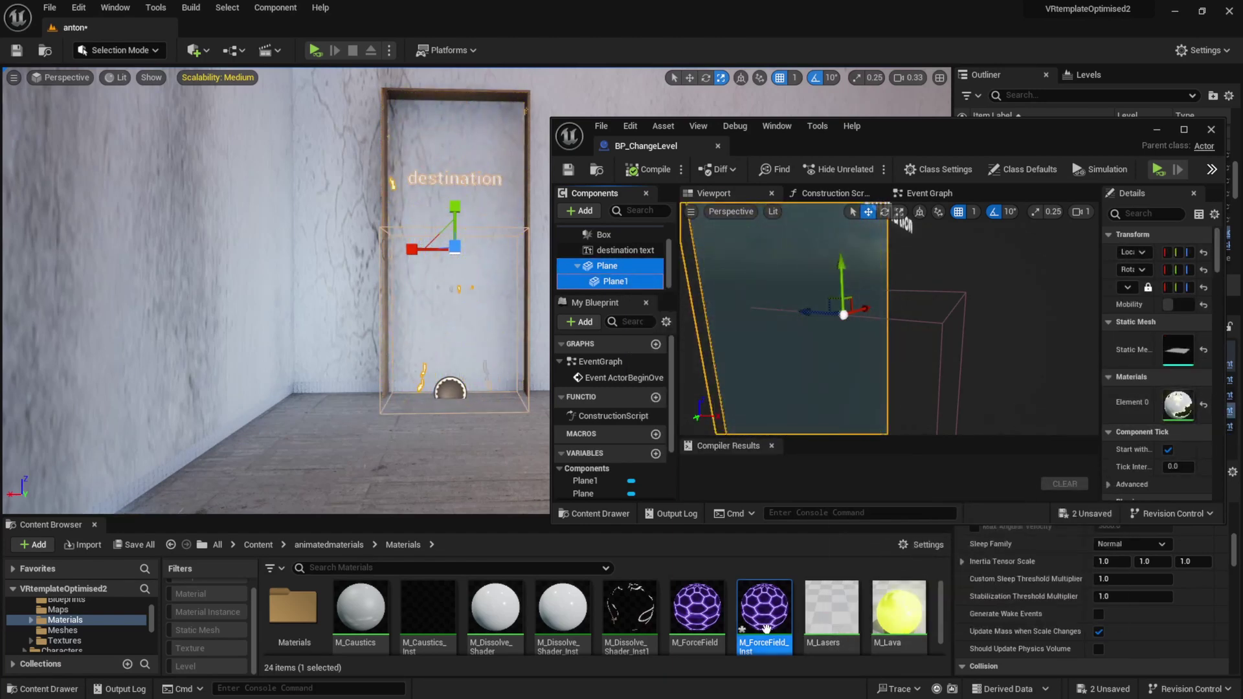
left_click_drag(765, 626, 1190, 407)
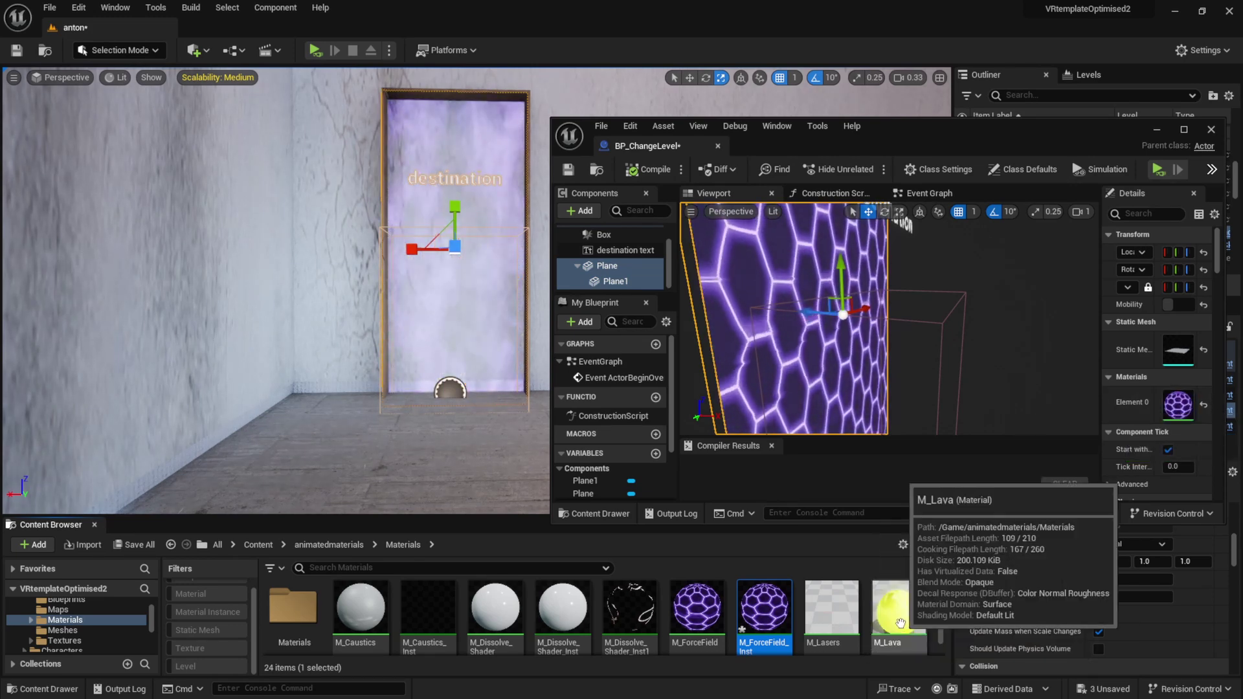
Replace the material of Plane and Plane1 with M_Teleporter_Inst, then save the BP_ChangeLevel blueprint and close its editor
scroll(908, 621, "down", 1)
scroll(908, 620, "down", 2)
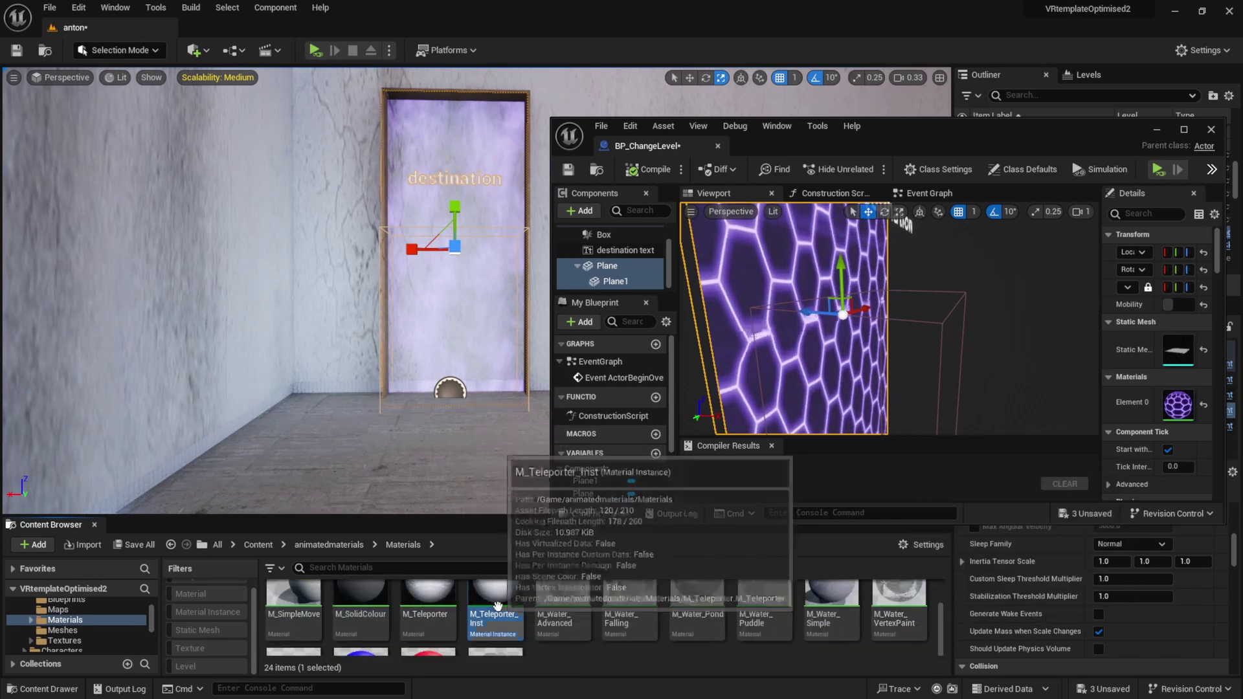
left_click_drag(494, 609, 1170, 404)
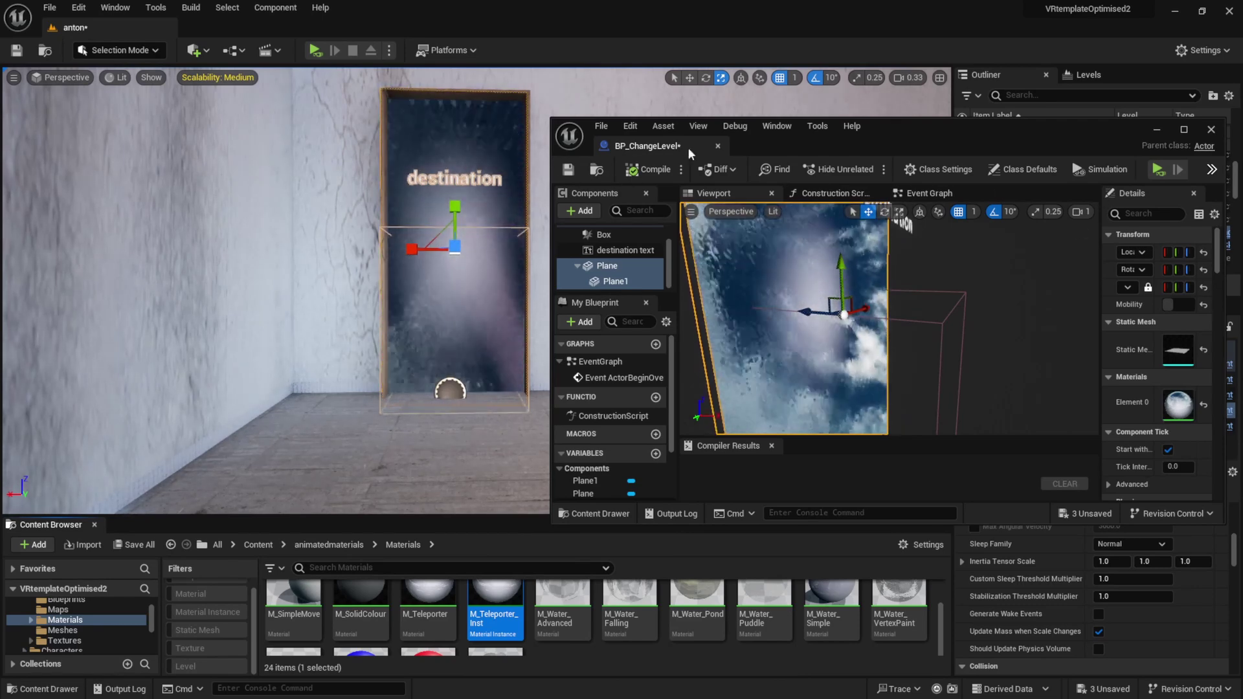
left_click(567, 170)
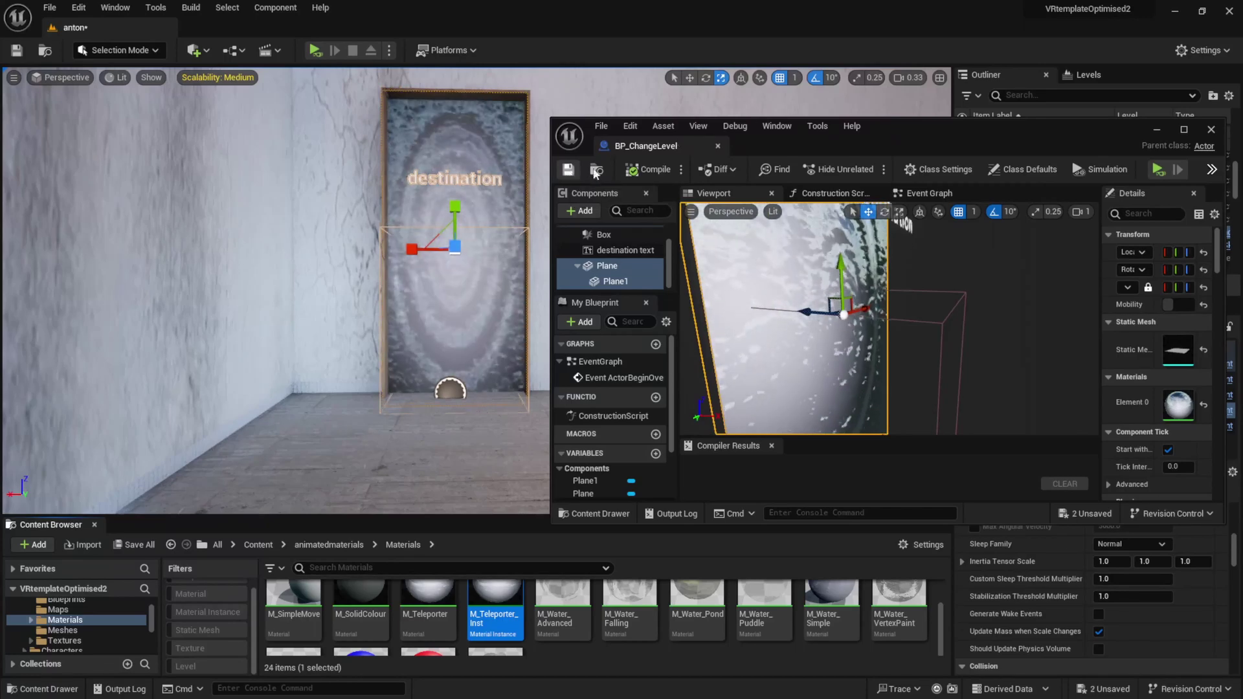
left_click(715, 147)
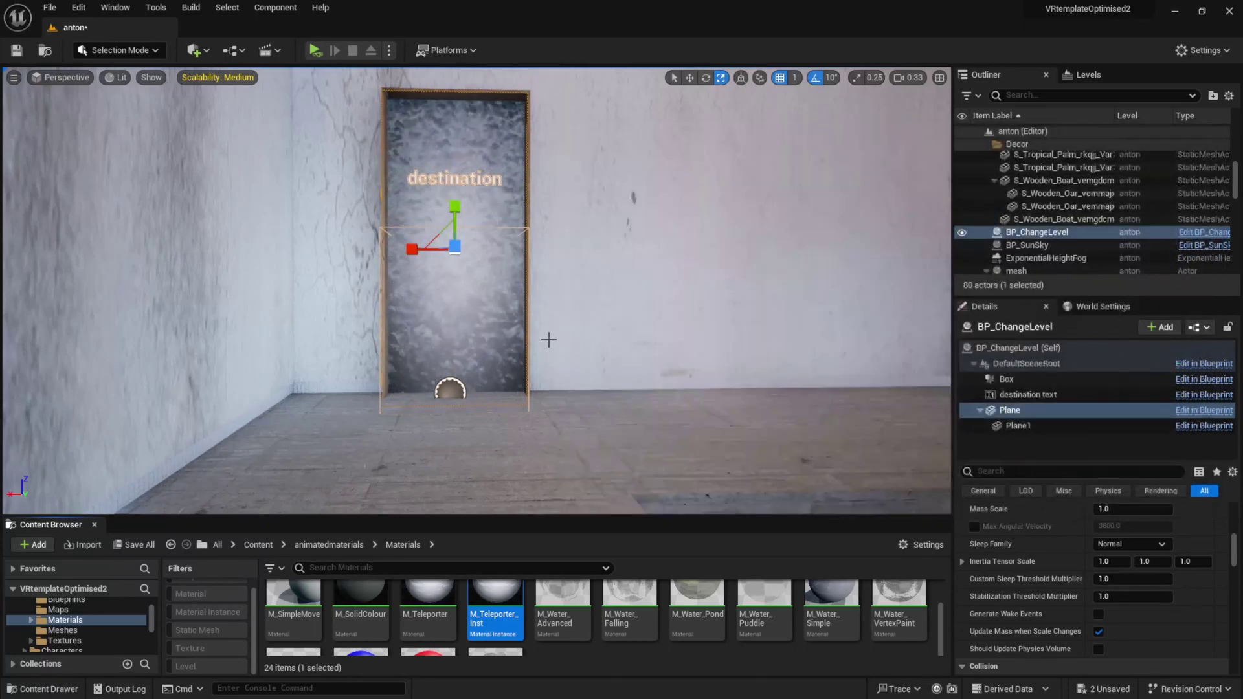
Change the text of the portal's destination text component to "Catre cripta" in the anton level
mouse_move(546, 339)
right_mouse_down()
mouse_move(686, 337)
mouse_move(550, 349)
right_mouse_up()
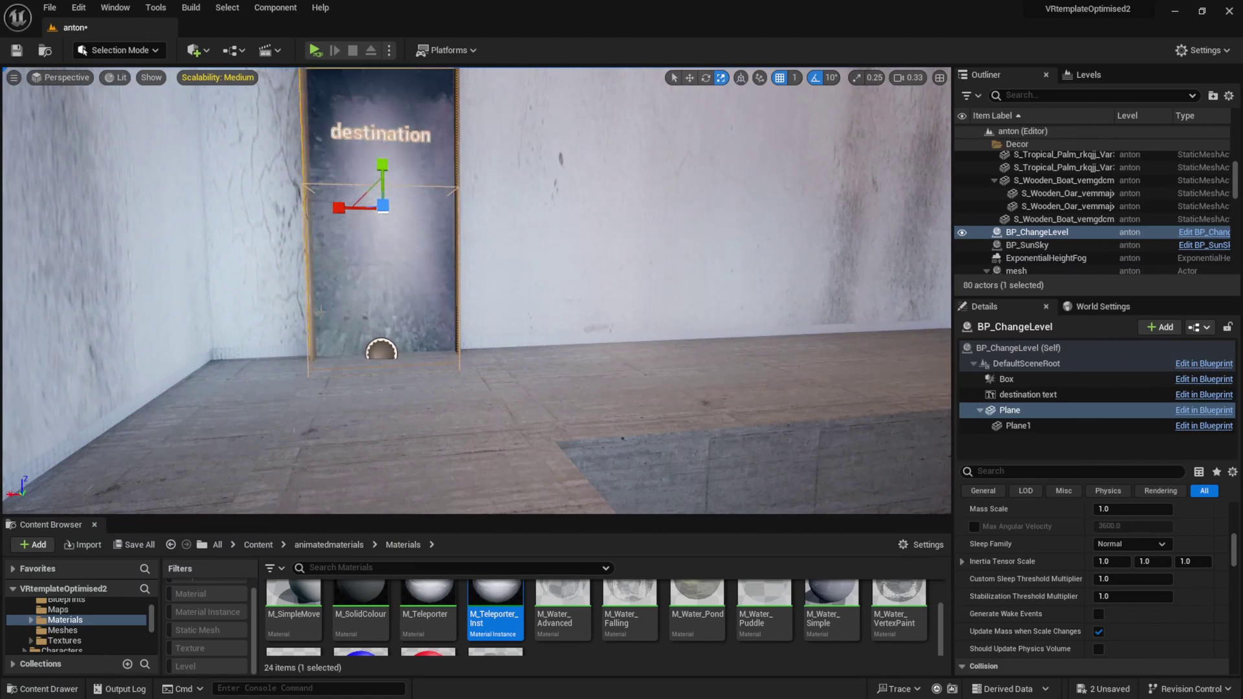
right_click_drag(321, 312, 321, 313)
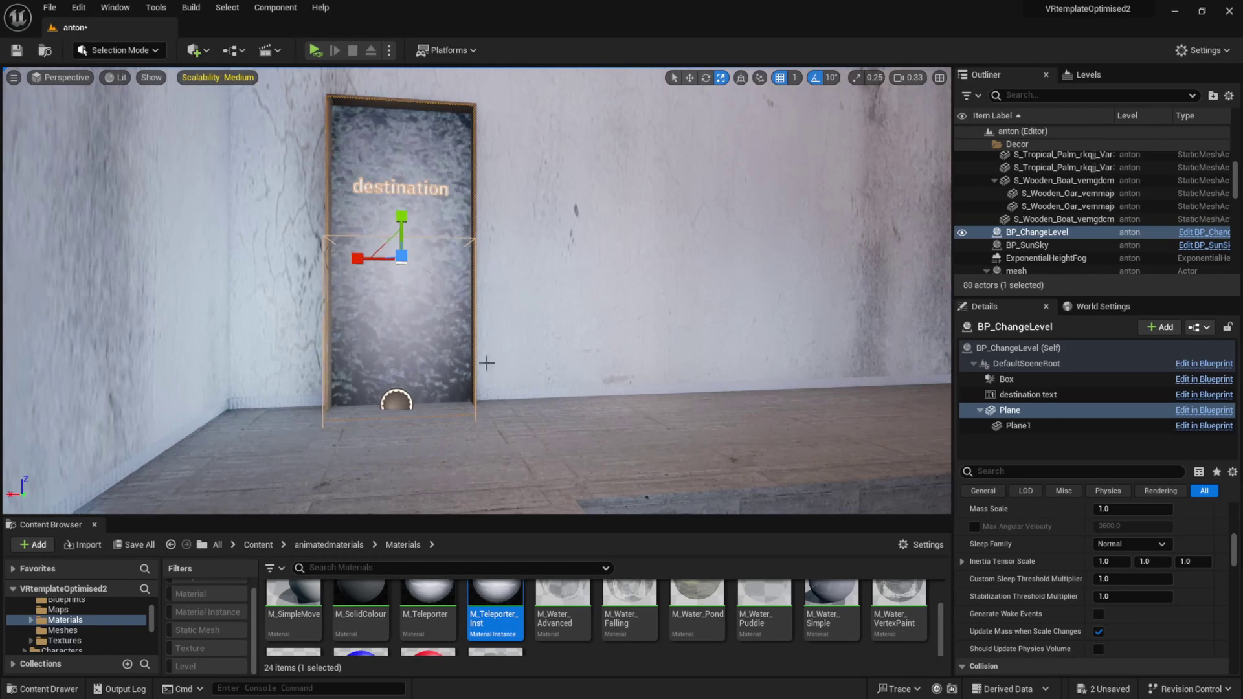
left_click(1016, 396)
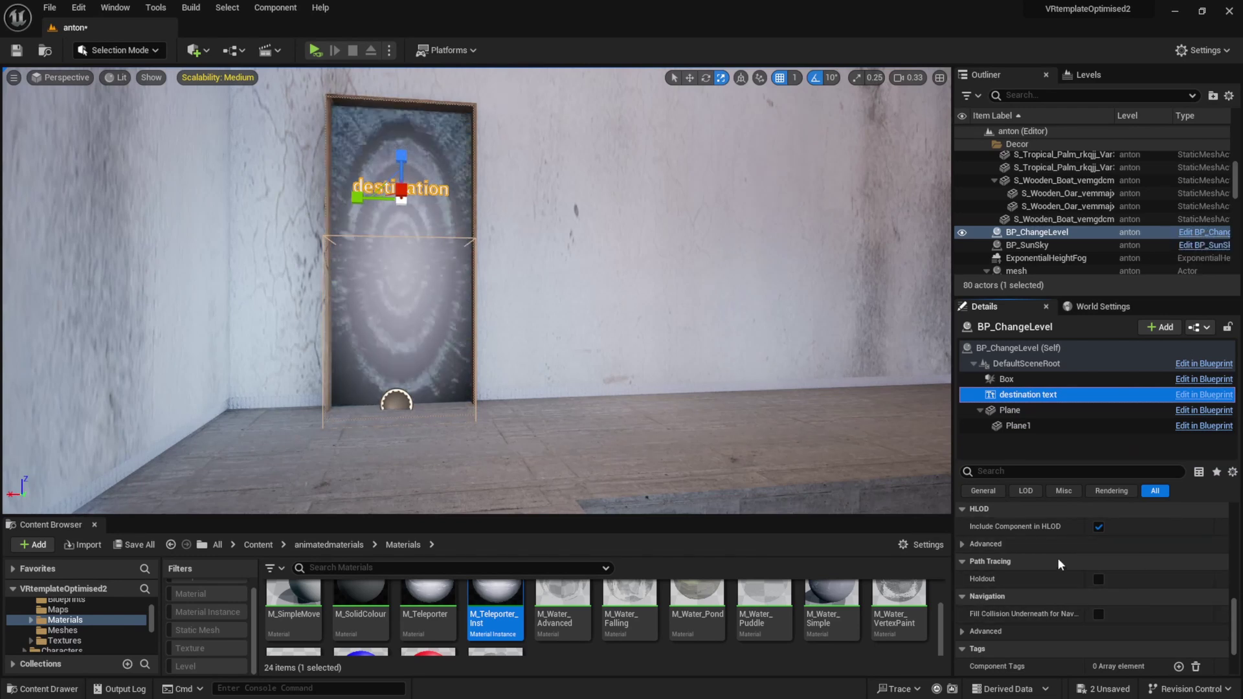
scroll(1098, 581, "down", 2)
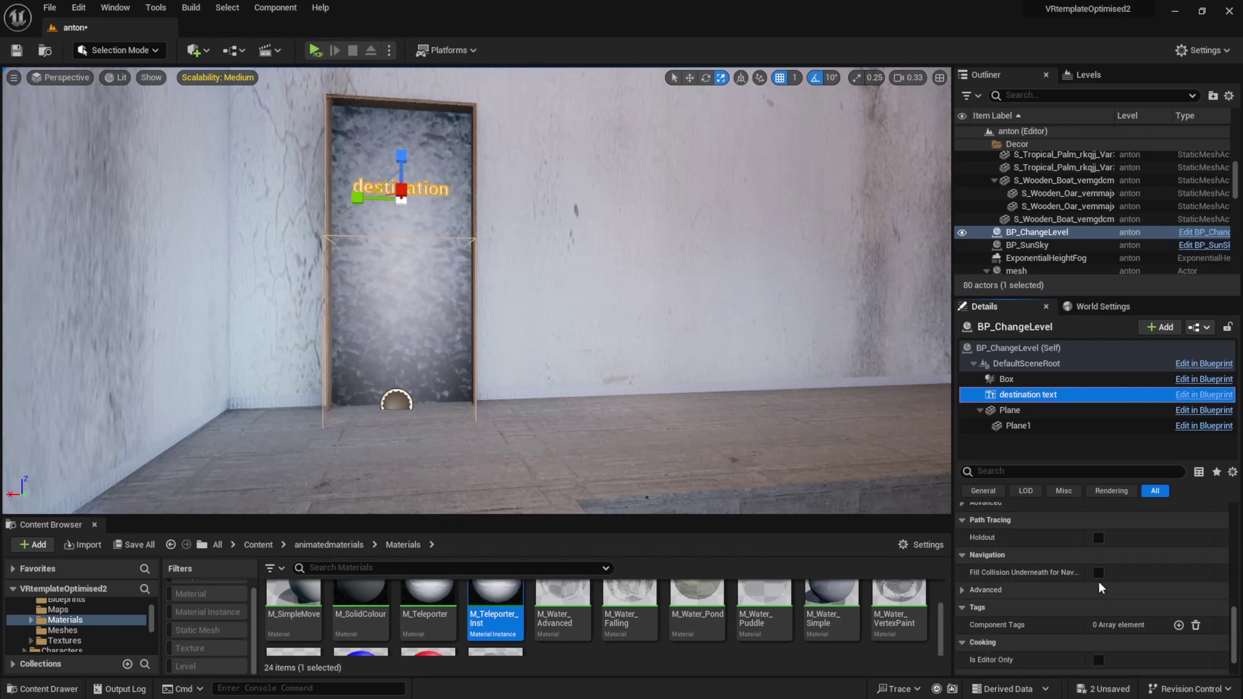
scroll(1098, 581, "down", 2)
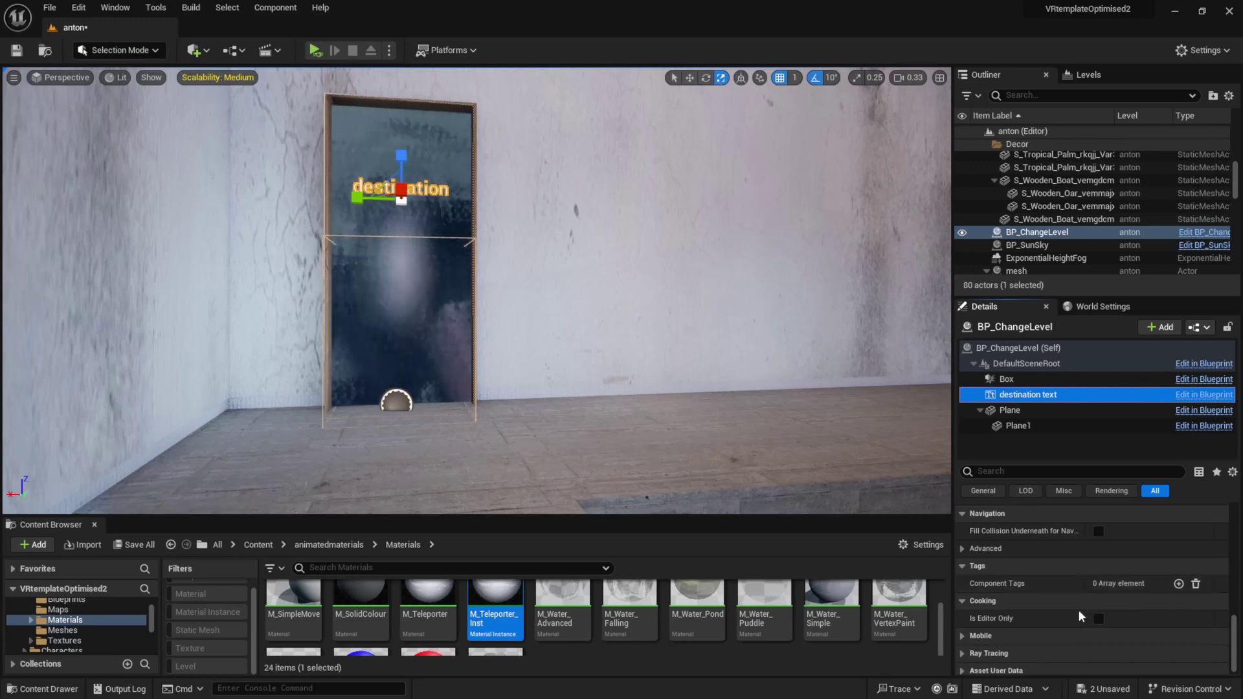
scroll(1138, 607, "up", 10)
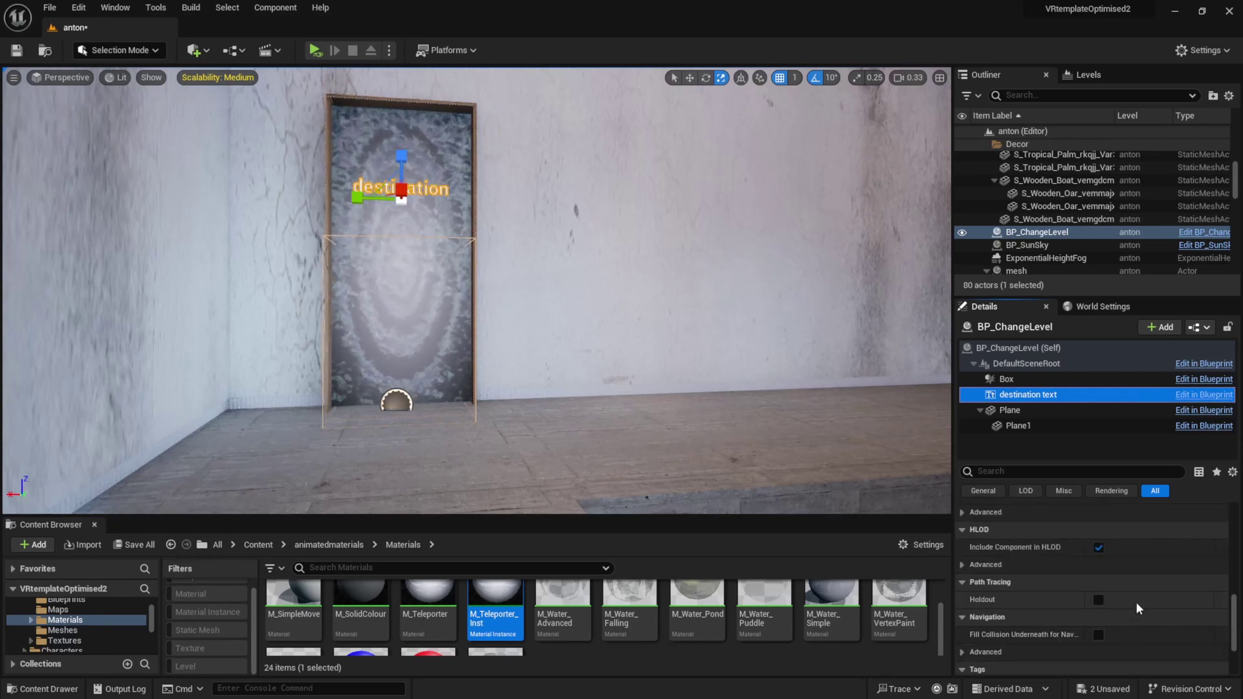
scroll(1136, 602, "up", 10)
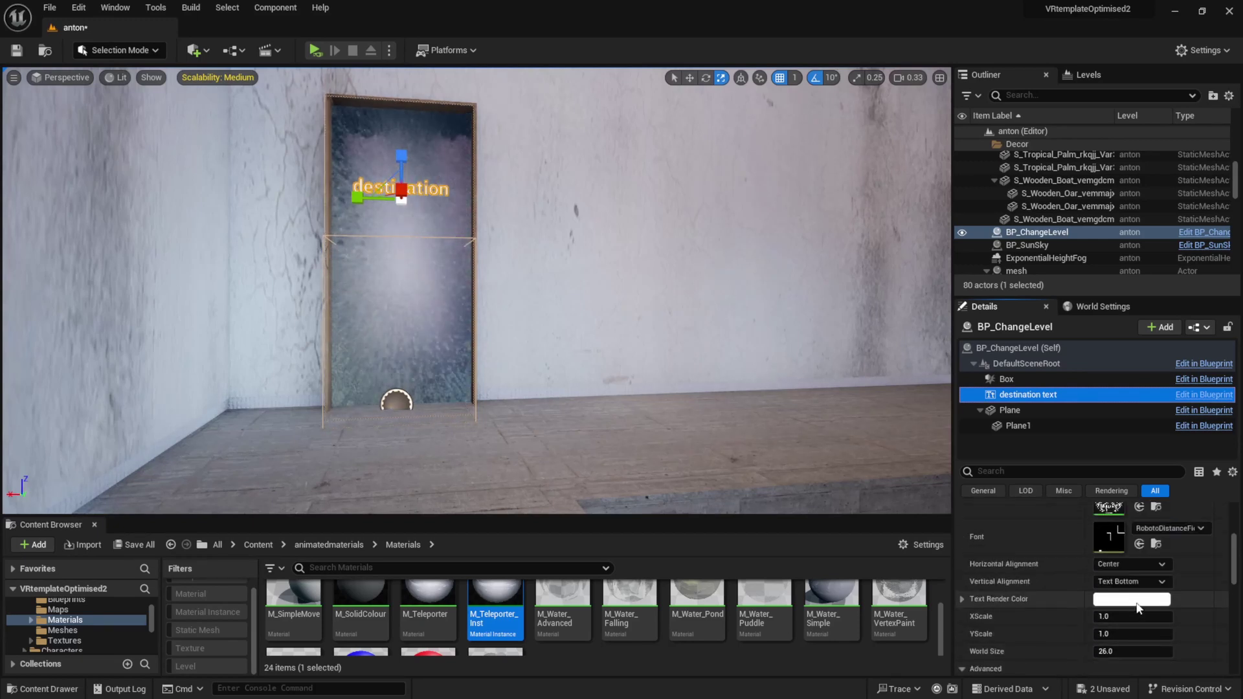
left_click(1126, 554)
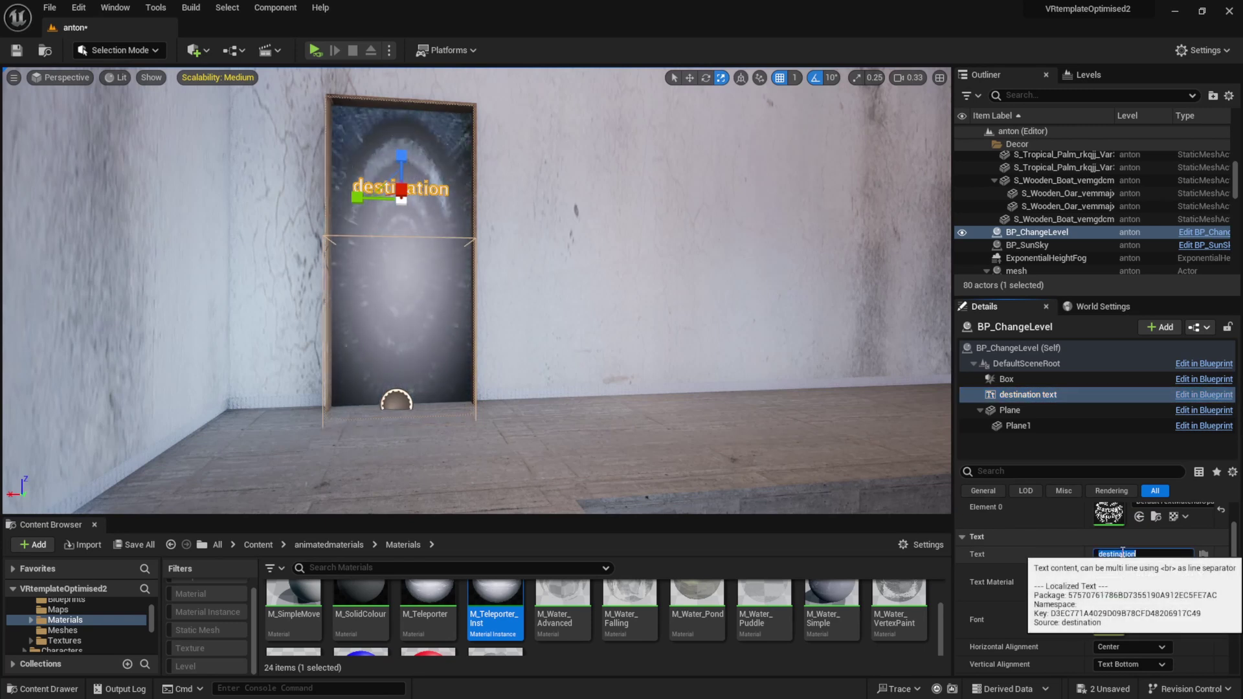
type("Ca")
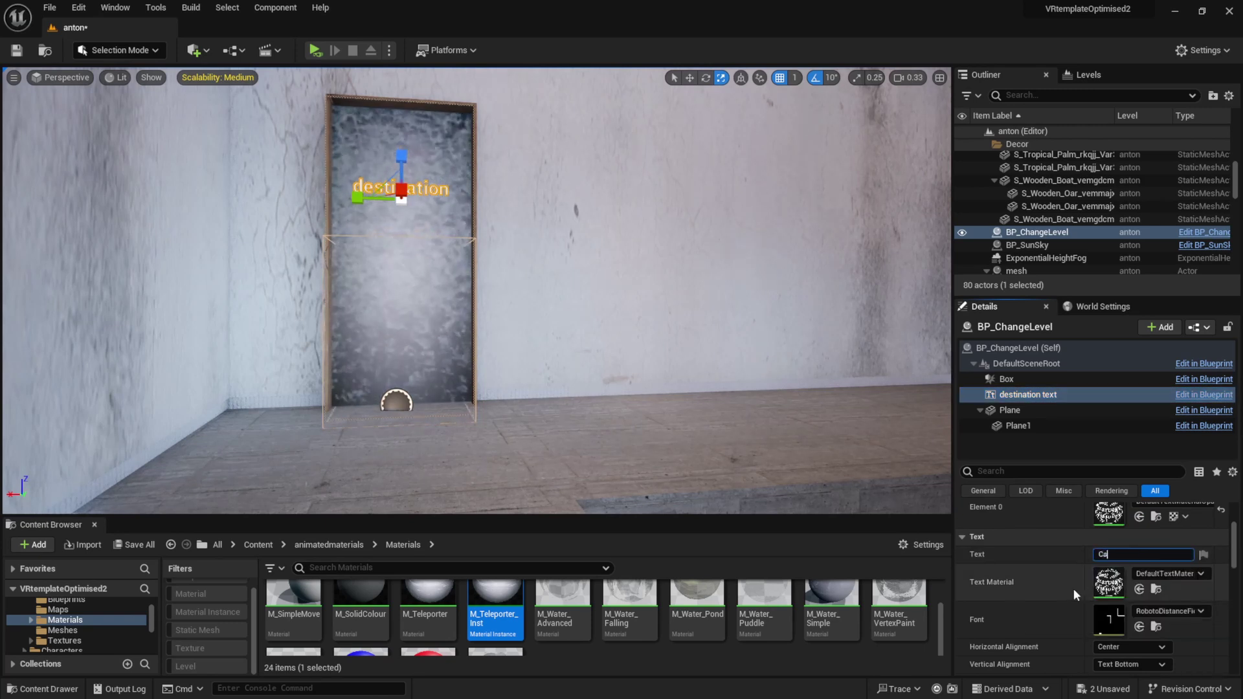
type("tre cripta")
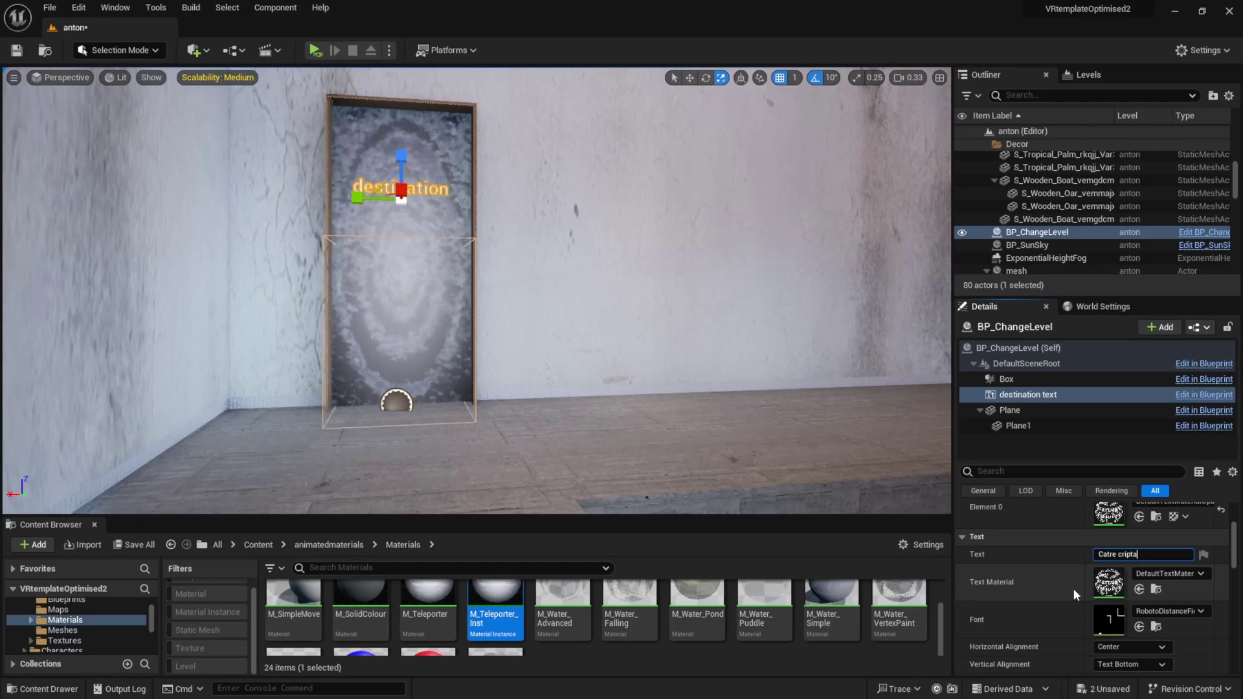
key("Return")
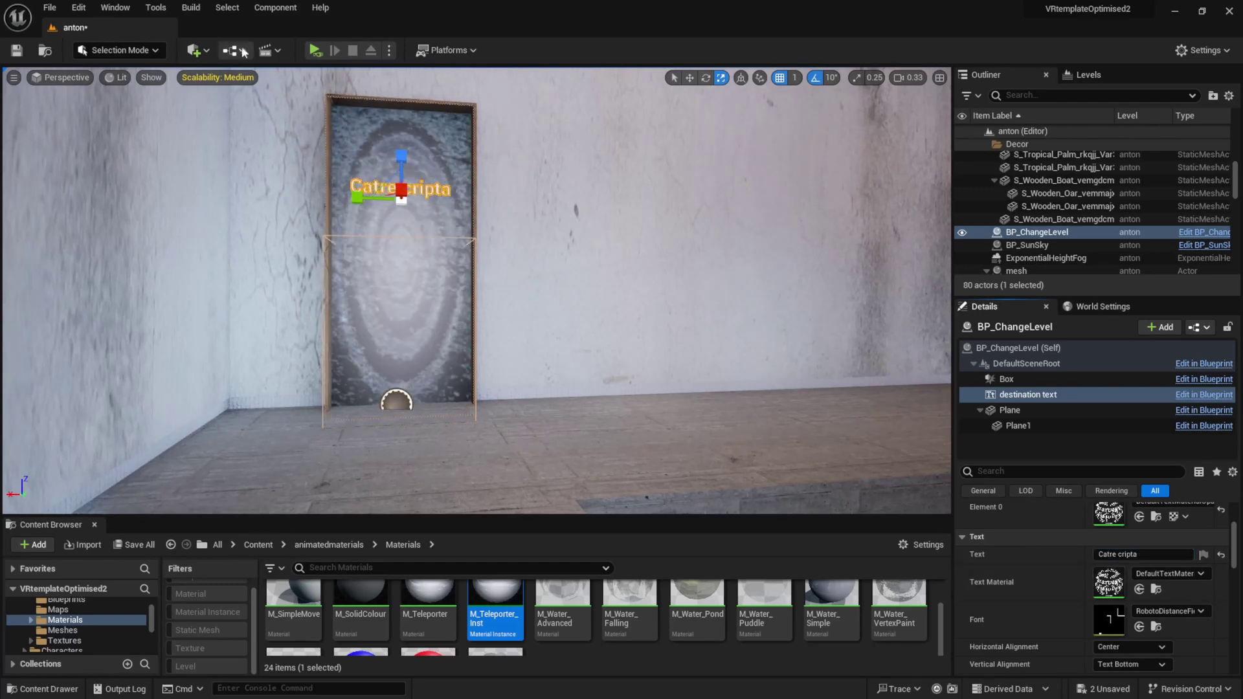
Set the Go to Level property of the BP_ChangeLevel actor in the anton level to iosif
right_click_drag(458, 282, 548, 283)
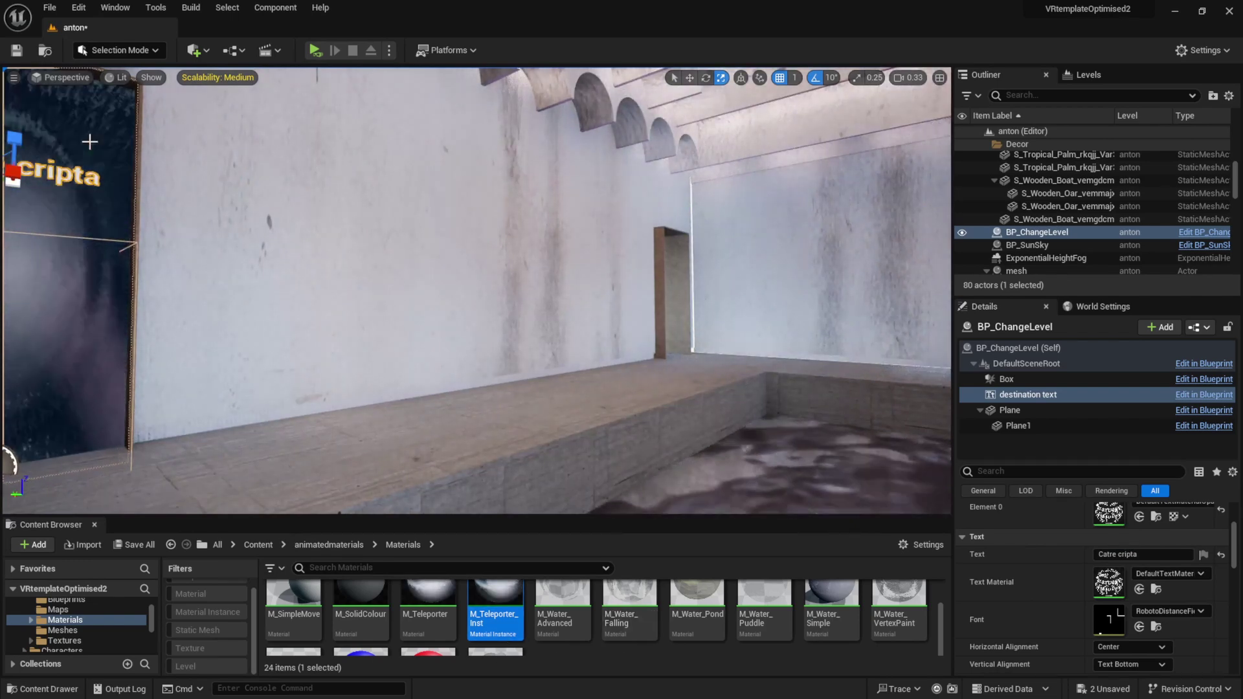
right_click_drag(420, 192, 291, 193)
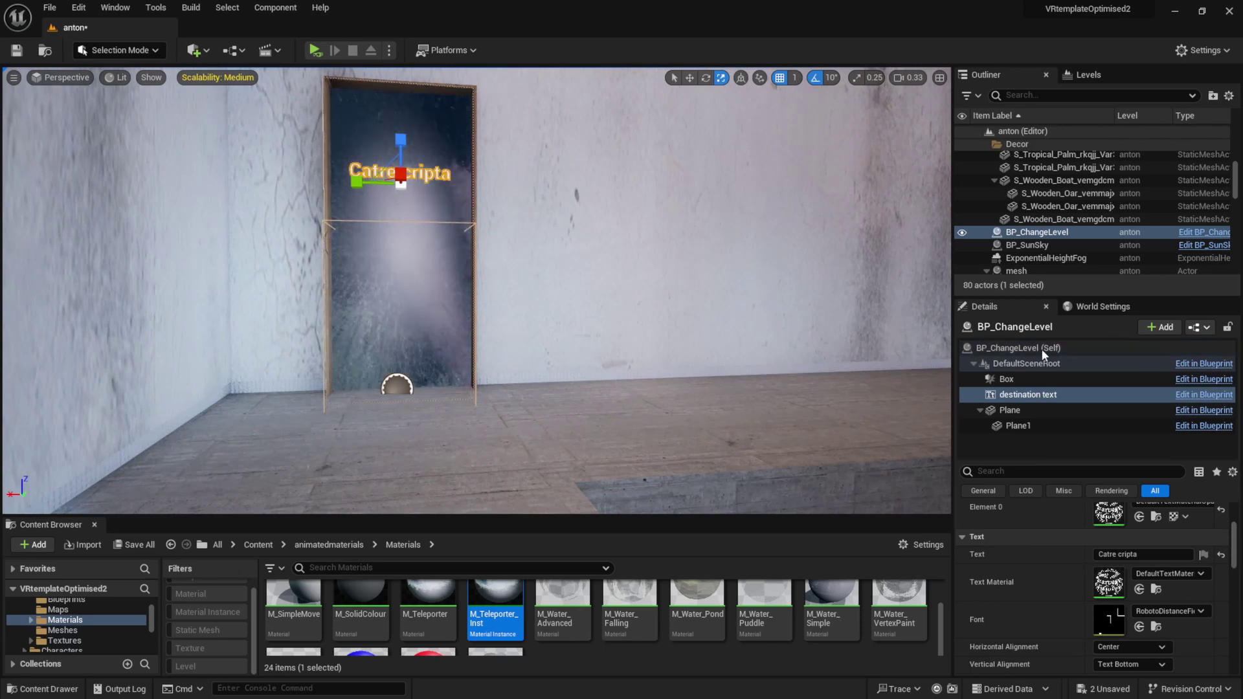
left_click(1004, 348)
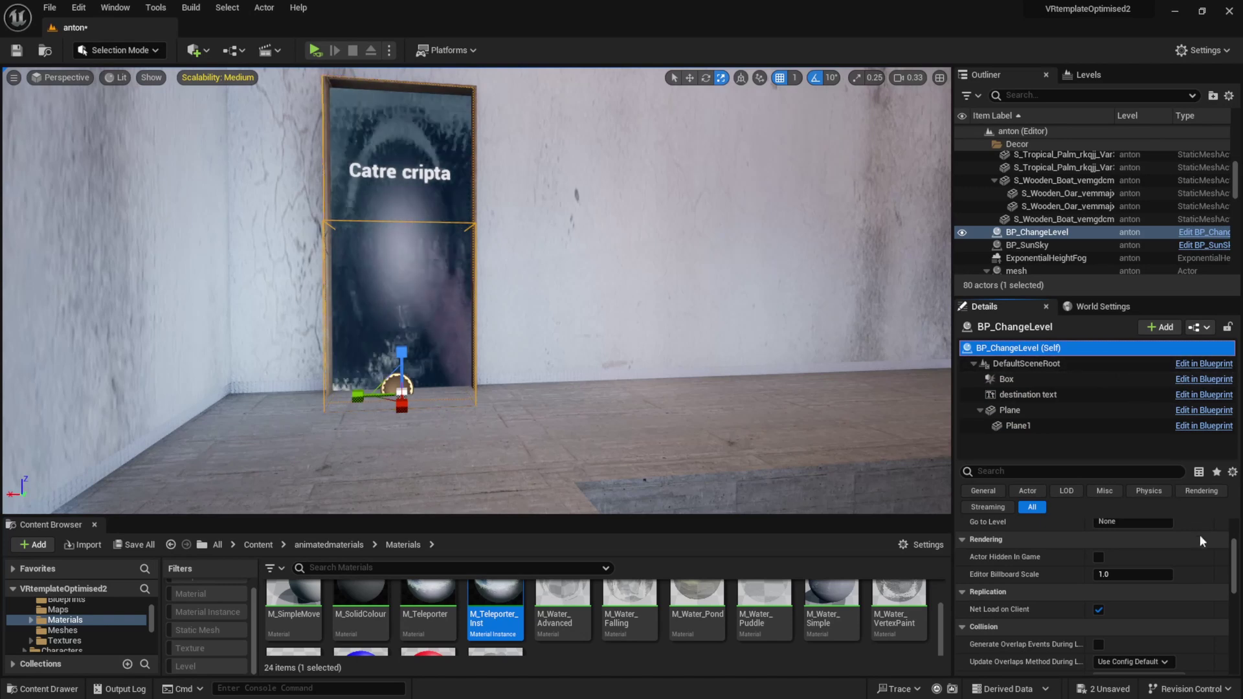
scroll(1140, 547, "up", 1)
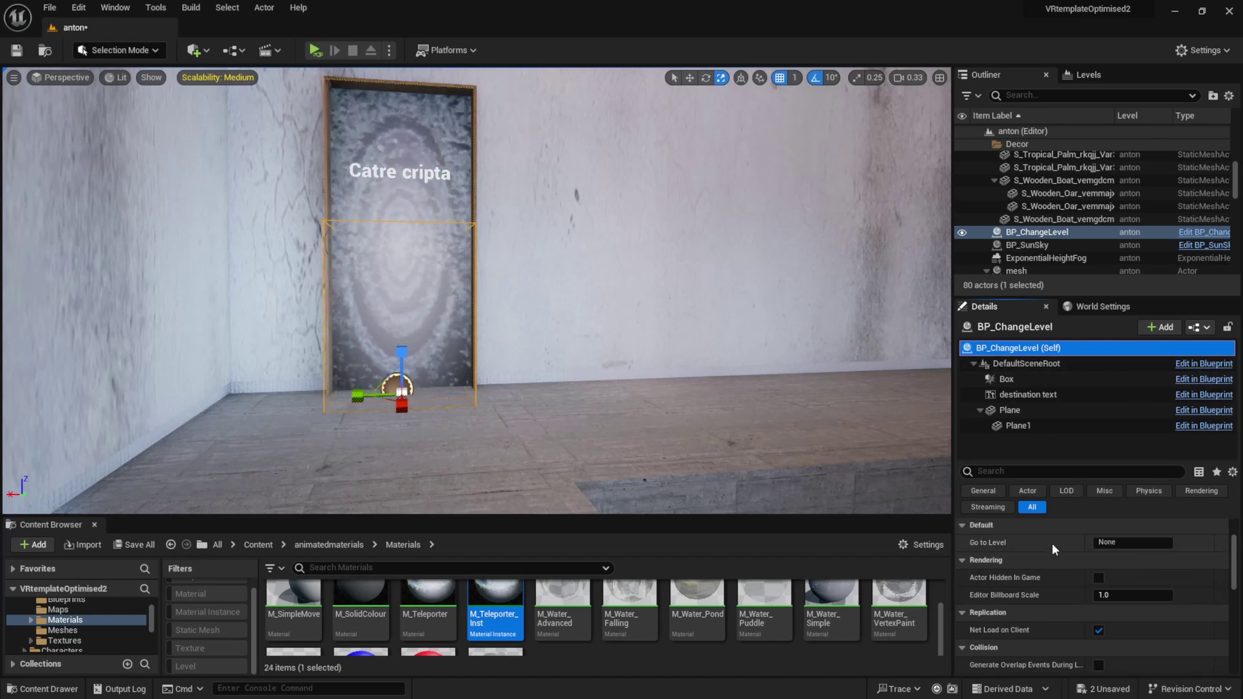
left_click(1090, 543)
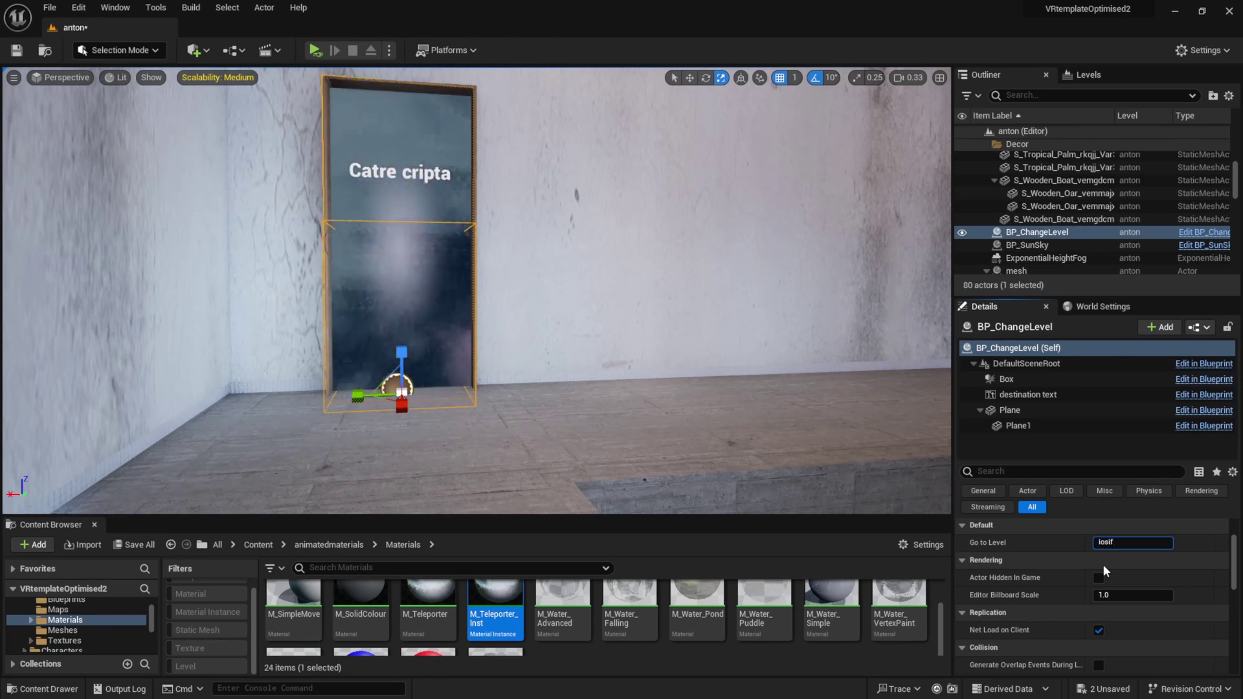
left_click(1172, 559)
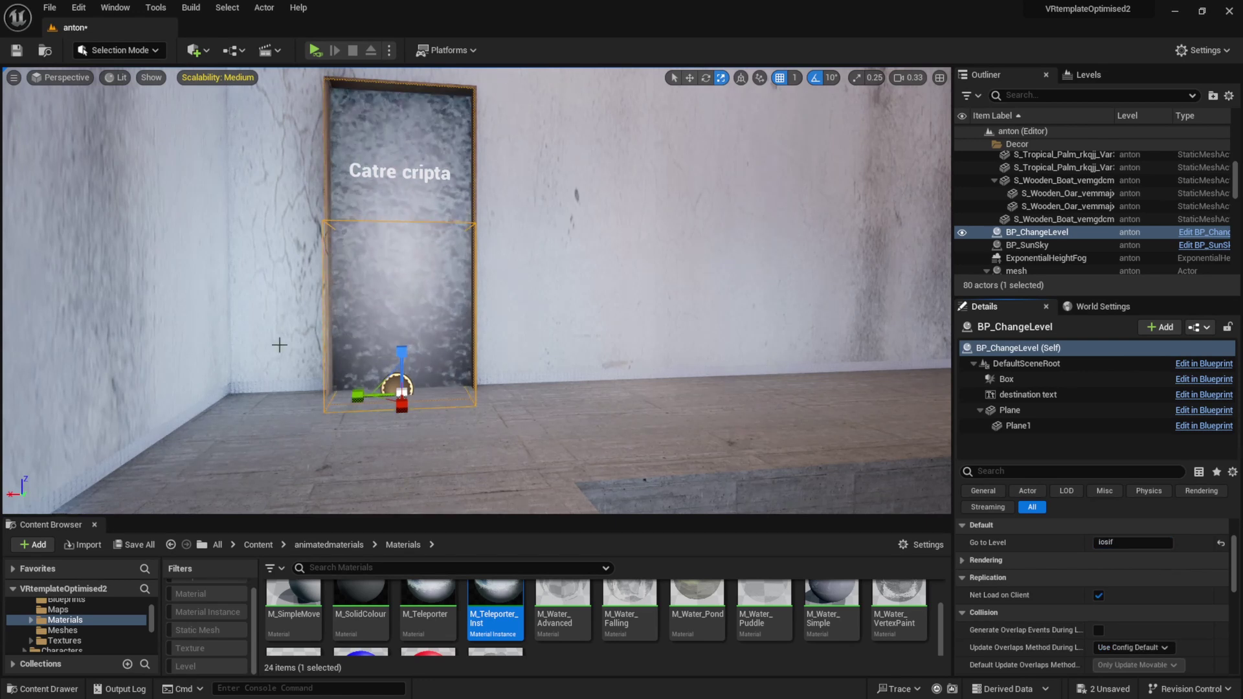
Open the iosif level from the project's Content folder, saving the pending changes to the anton level
left_click(253, 546)
double_click(533, 621)
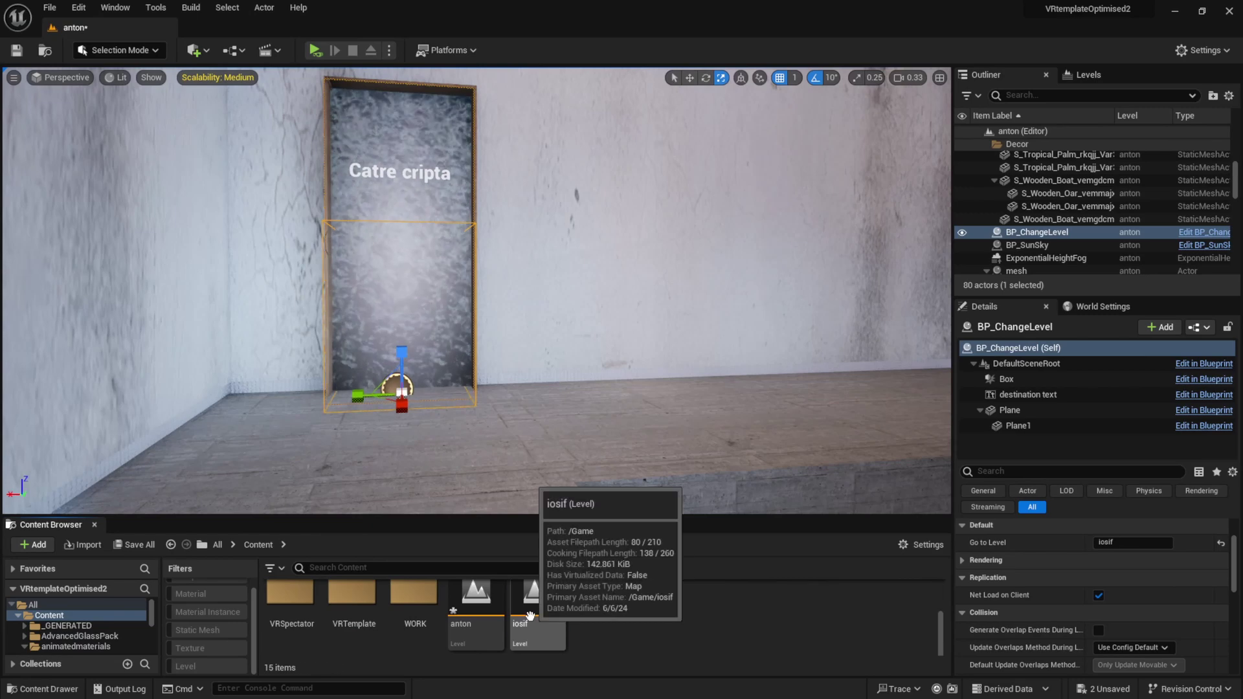
left_click(657, 503)
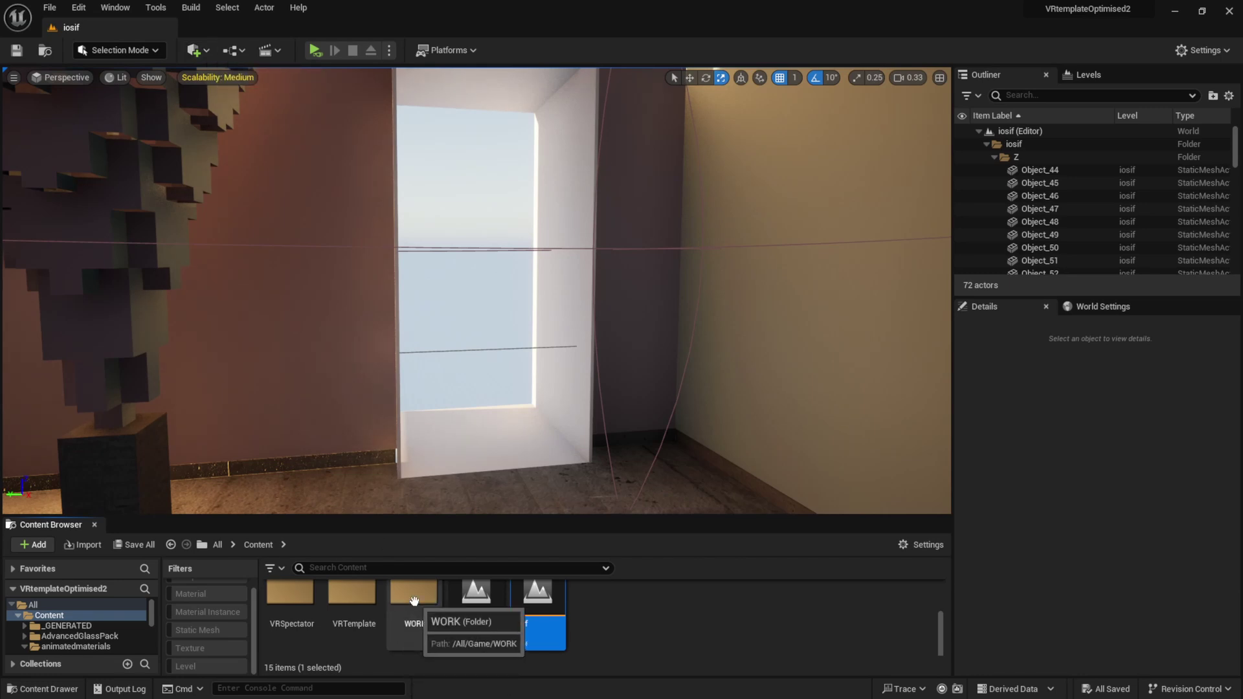
Find BP_ChangeLevel among the placeable actors and place it on the floor in front of the bright doorway in the iosif level
left_click(209, 51)
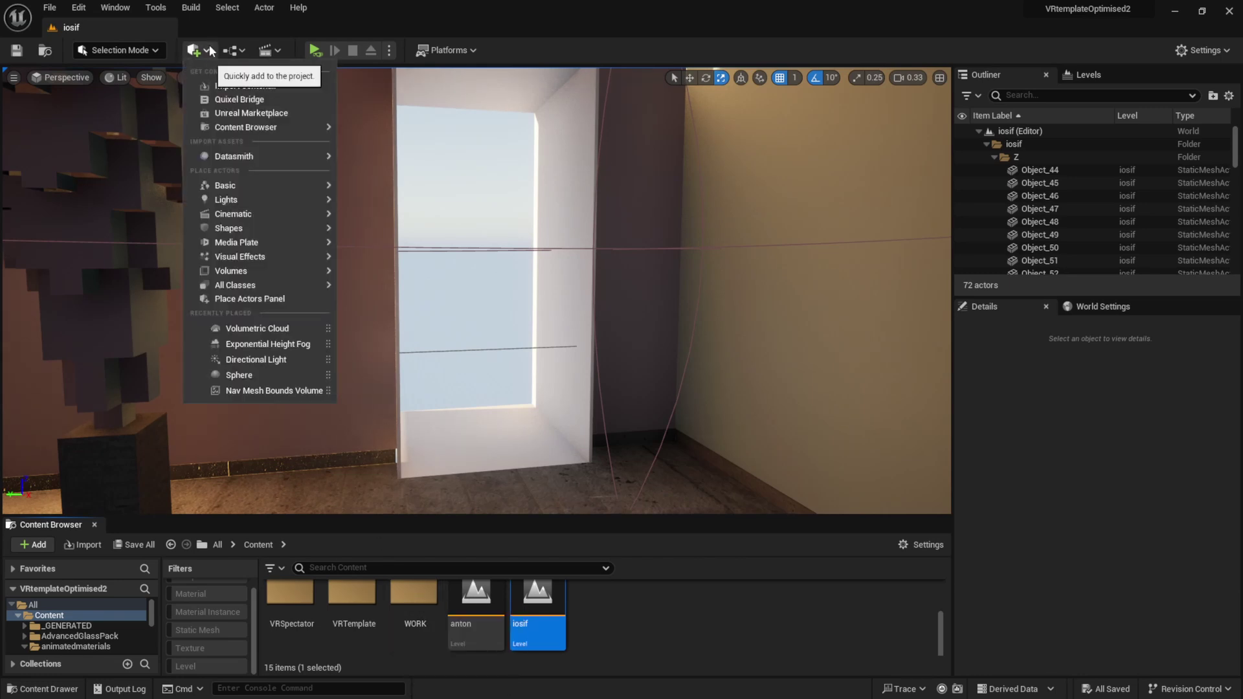
type("bp_")
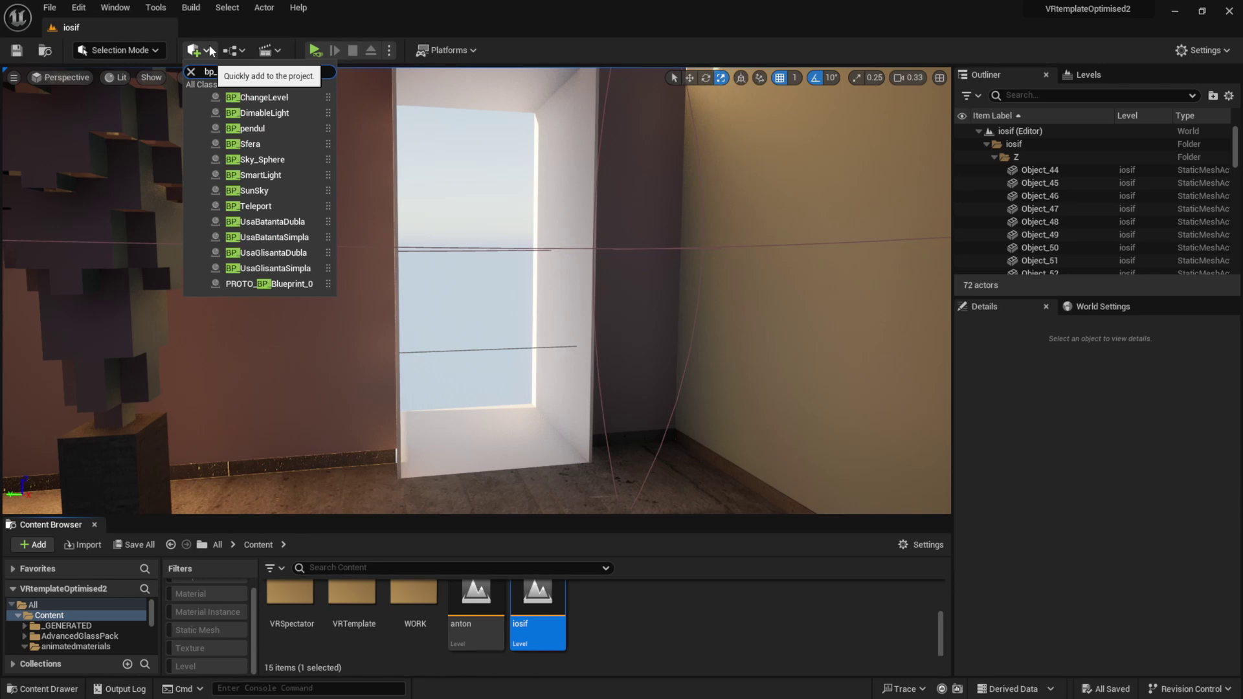
type("cha")
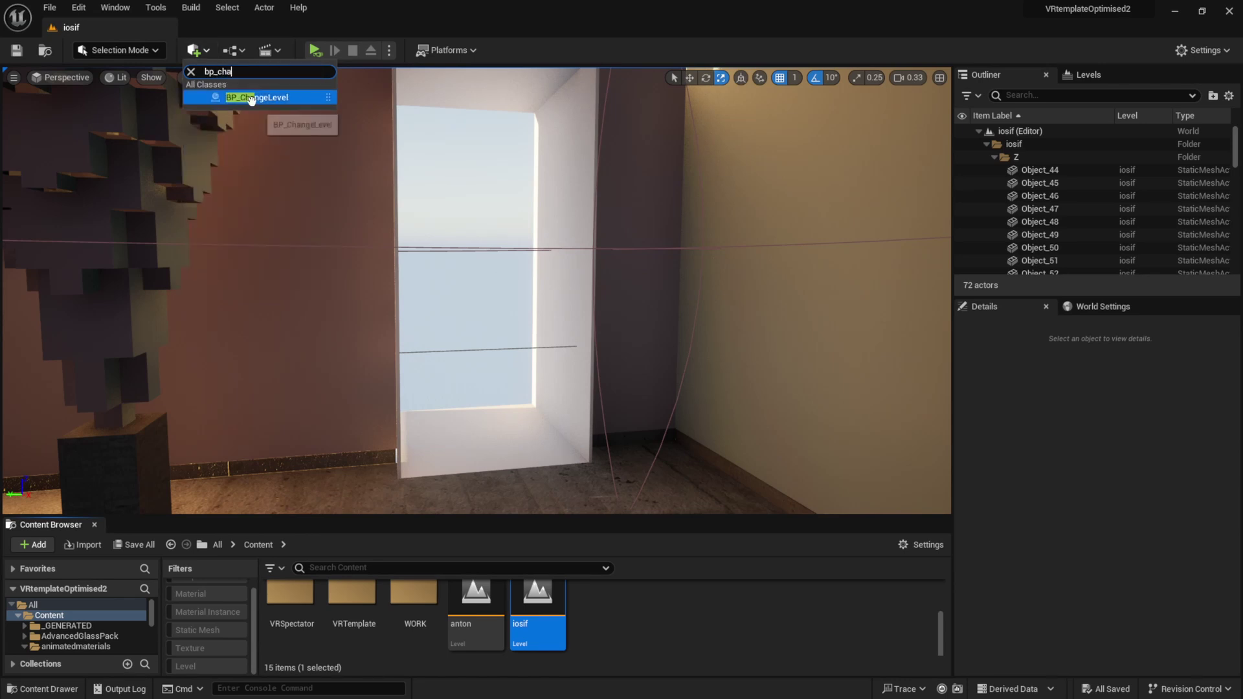
left_click(251, 98)
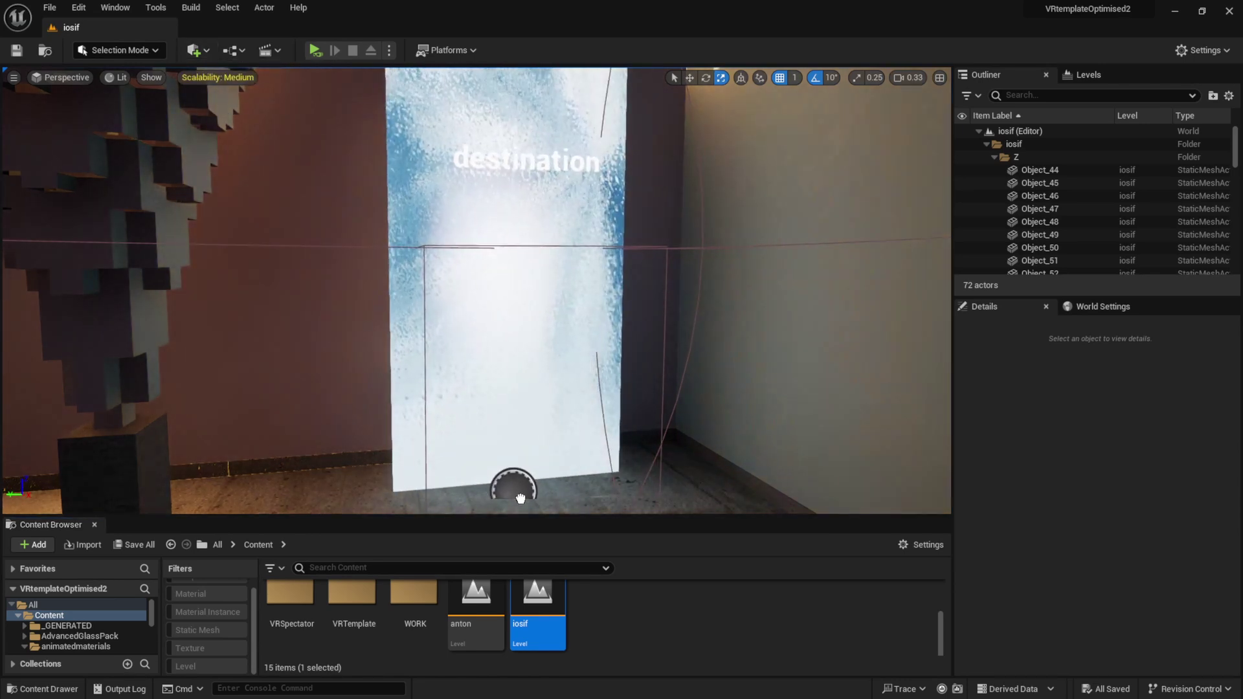
left_click_drag(520, 498, 520, 498)
Move the BP_ChangeLevel actor back along its X axis so the portal plane sits inside the doorway frame
right_click_drag(440, 438, 470, 461)
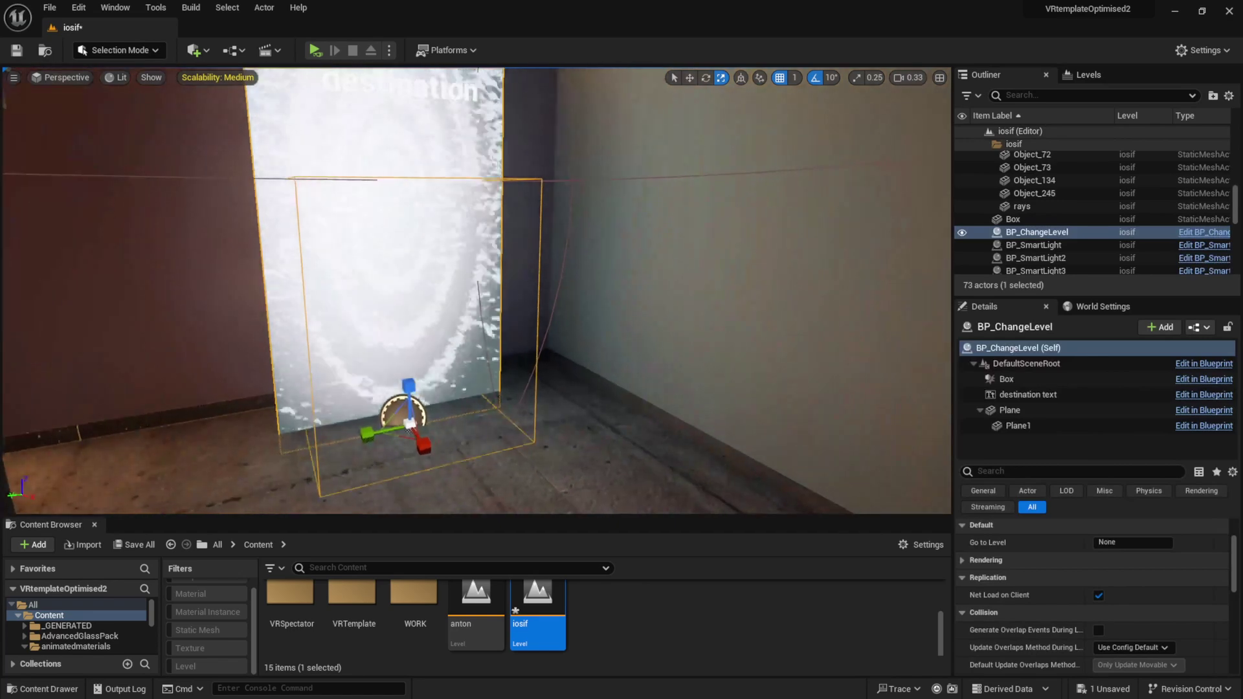
key("w")
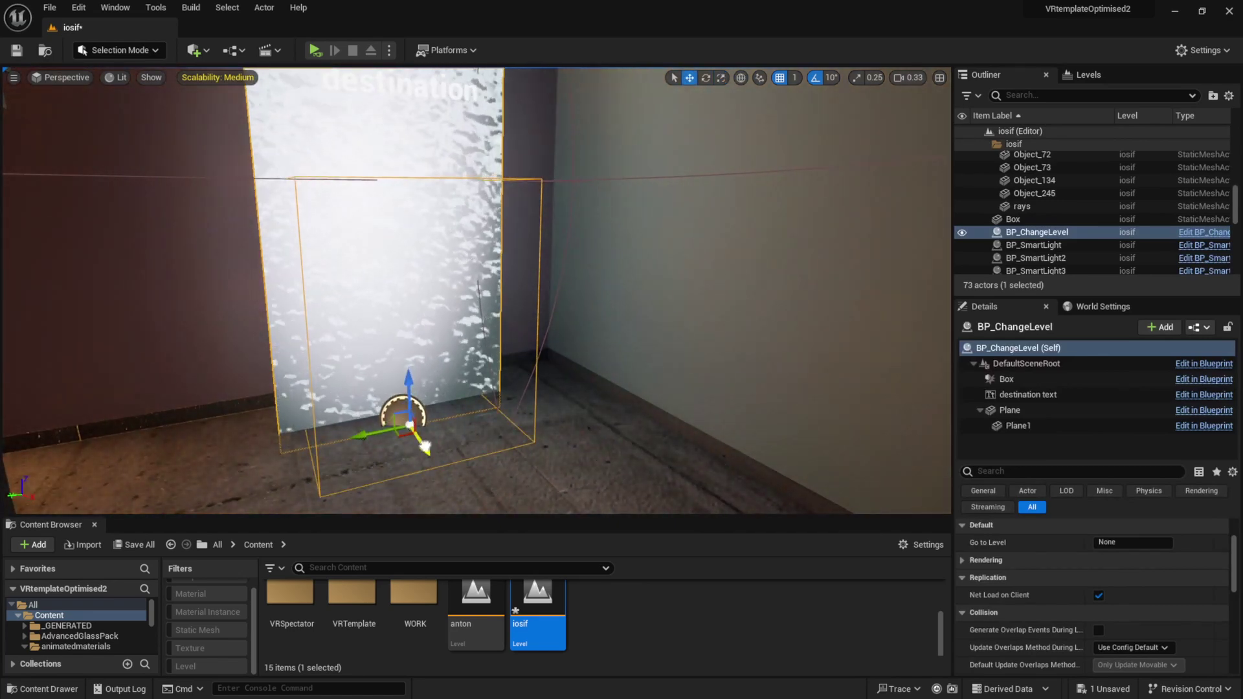
left_click_drag(425, 446, 403, 403)
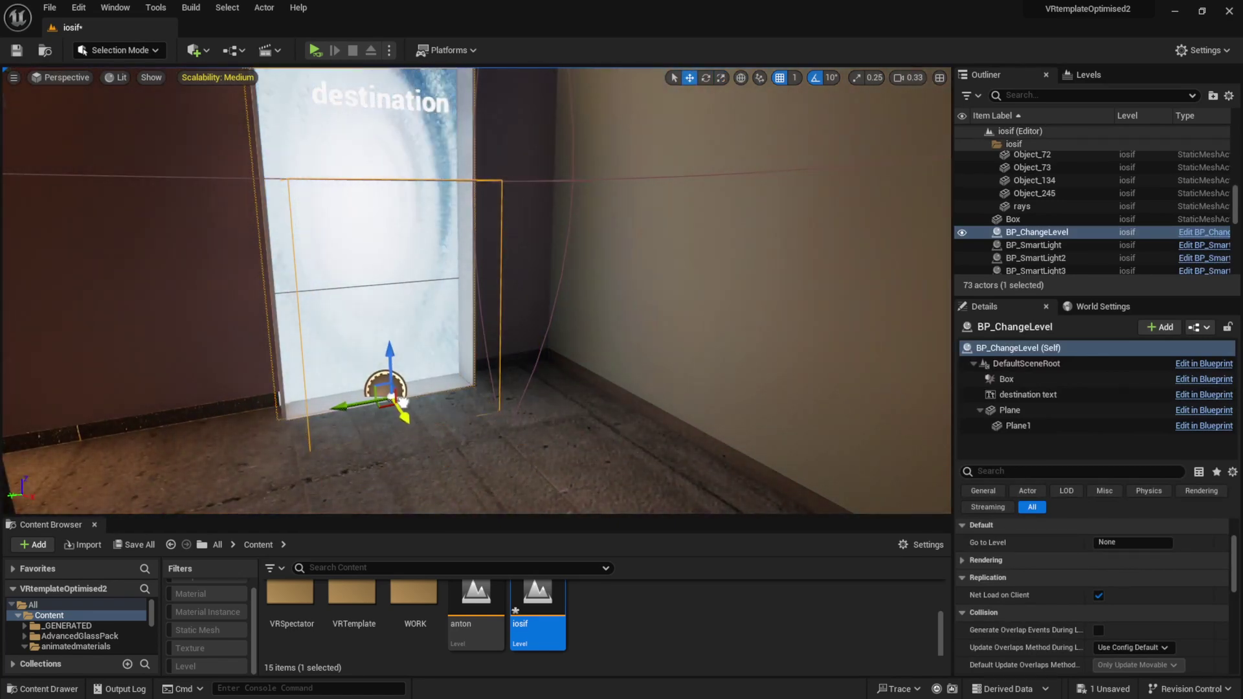
mouse_move(402, 402)
right_mouse_down()
mouse_move(390, 350)
mouse_move(393, 381)
right_mouse_up()
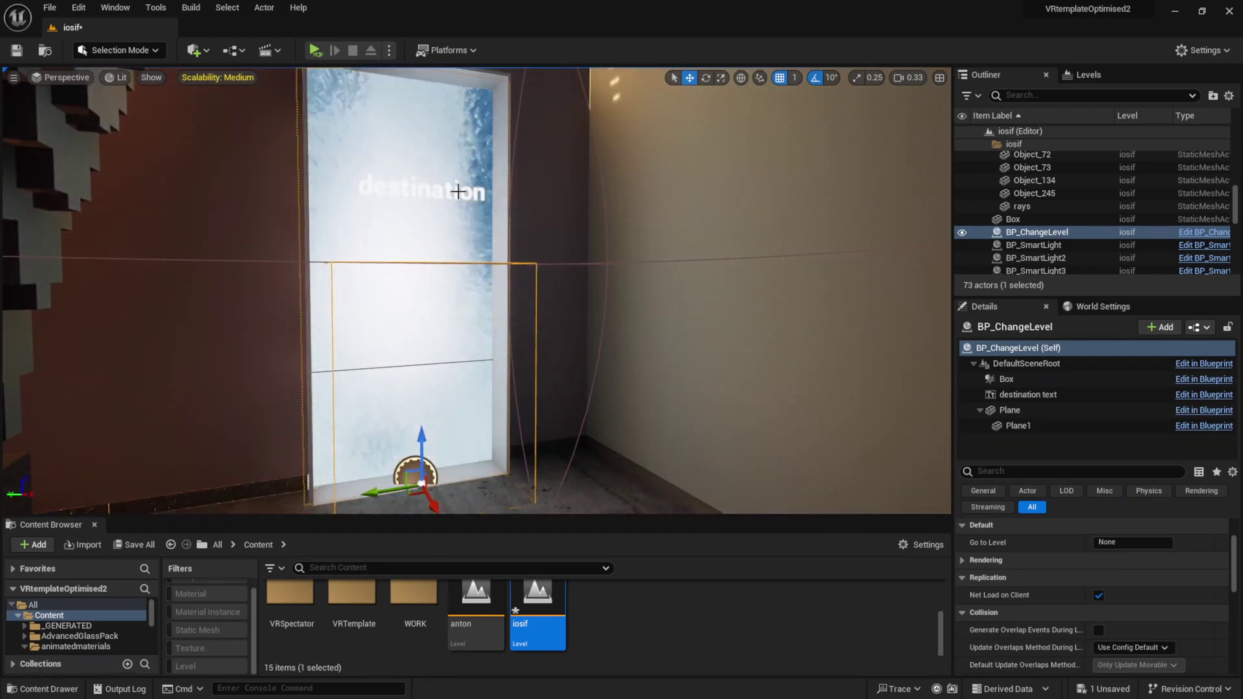
Change the destination text of the BP_ChangeLevel actor in the iosif level to "catre atrium"
left_click(1029, 394)
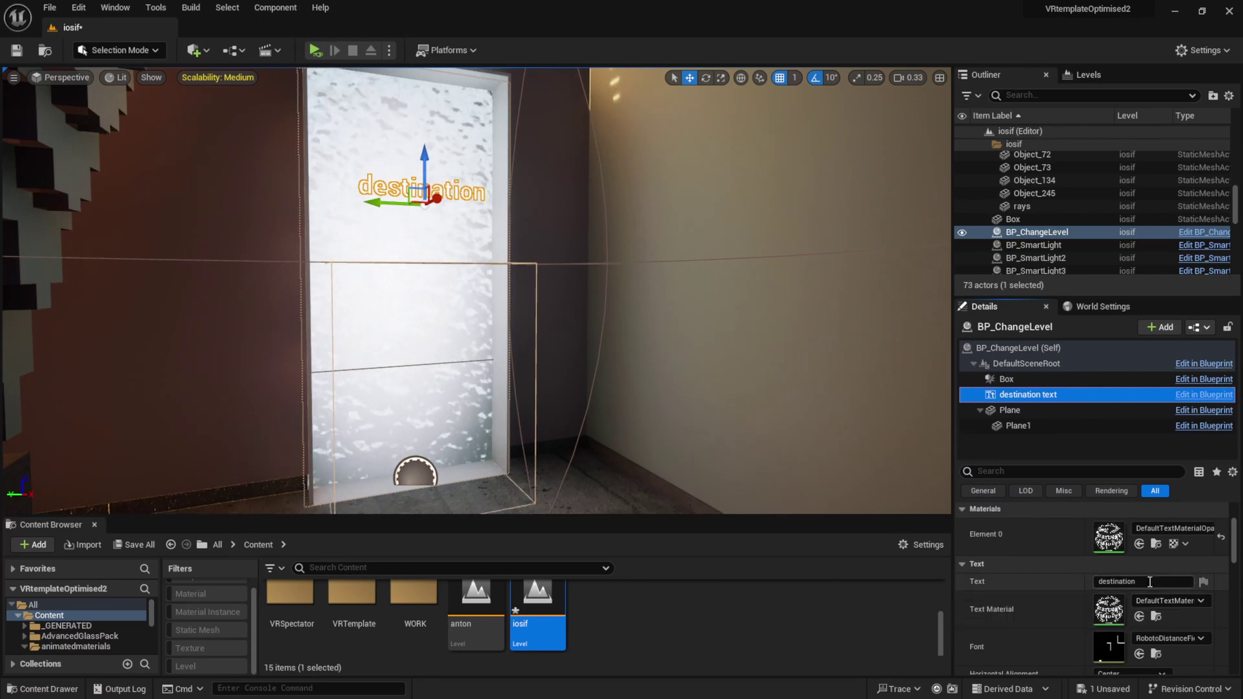
left_click(1126, 581)
type("catr")
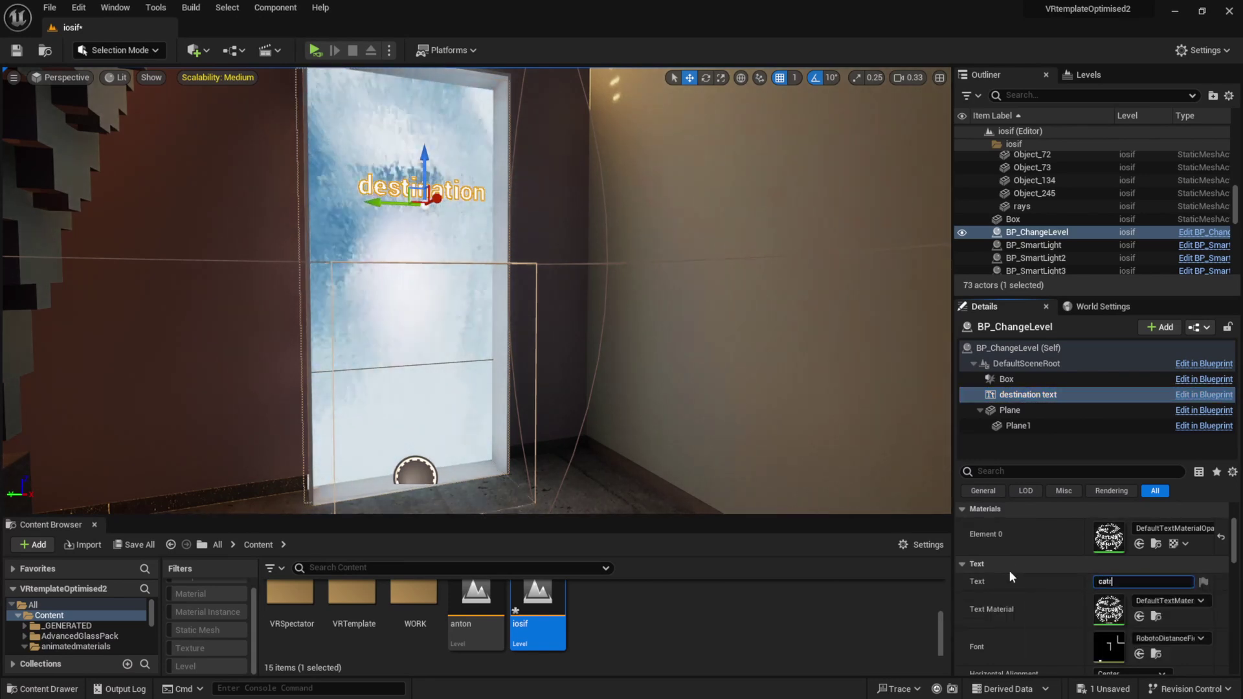
type("e at")
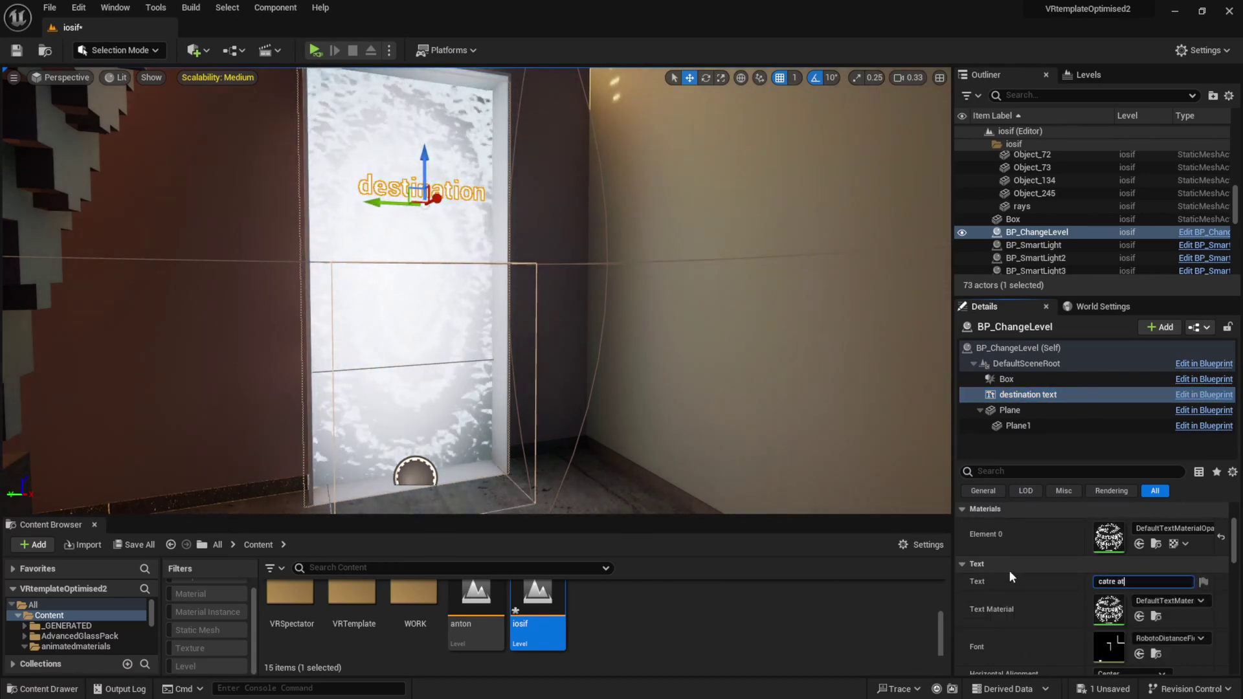
type("riu")
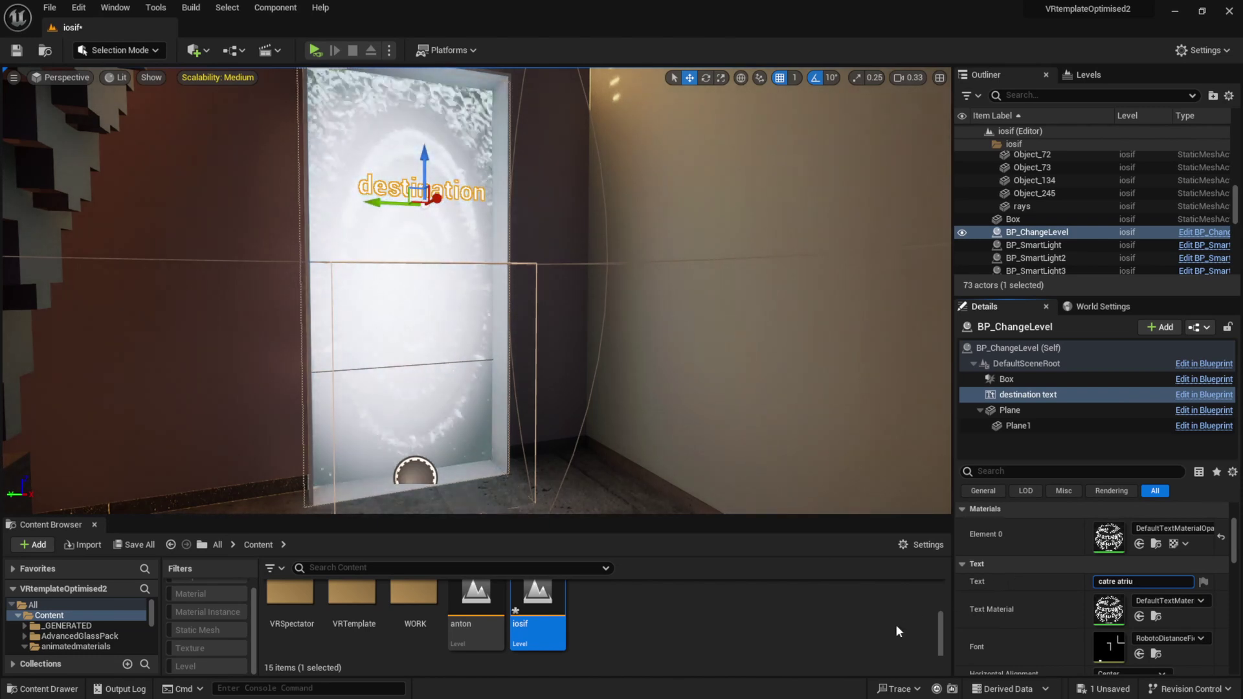
type("m")
key("Return")
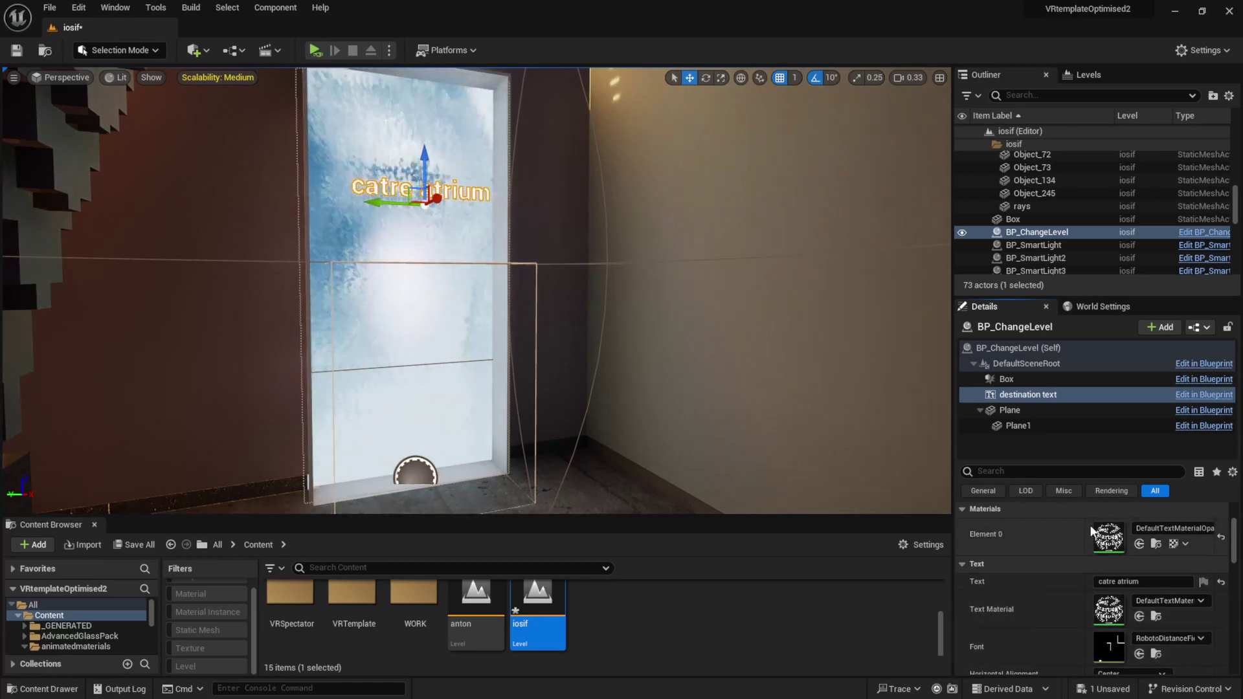
Set the Go to Level property of the iosif level's BP_ChangeLevel actor to anton
left_click(1047, 349)
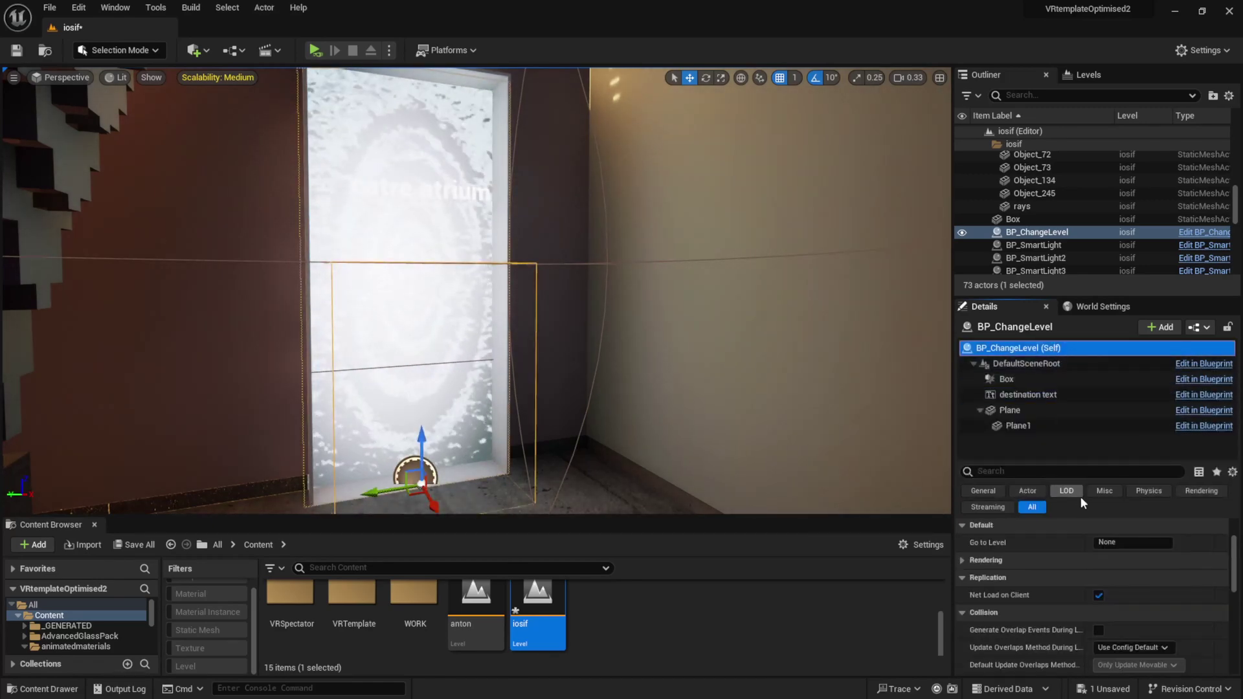
left_click(1093, 542)
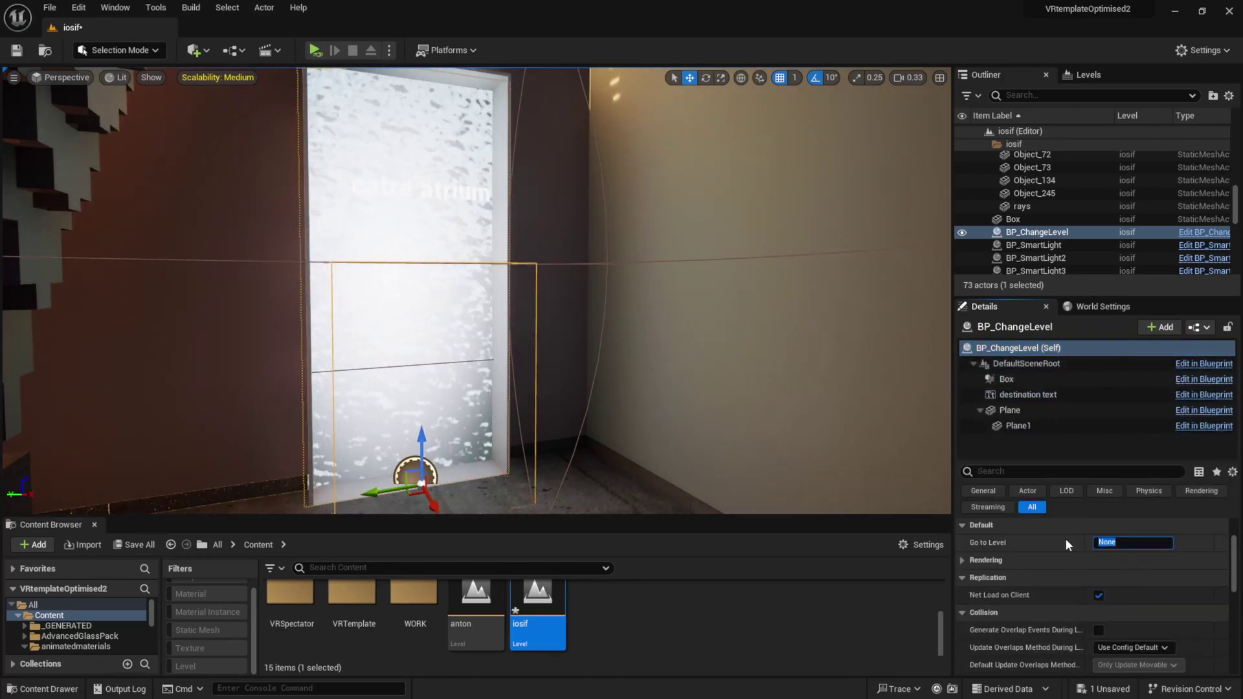
type("anton")
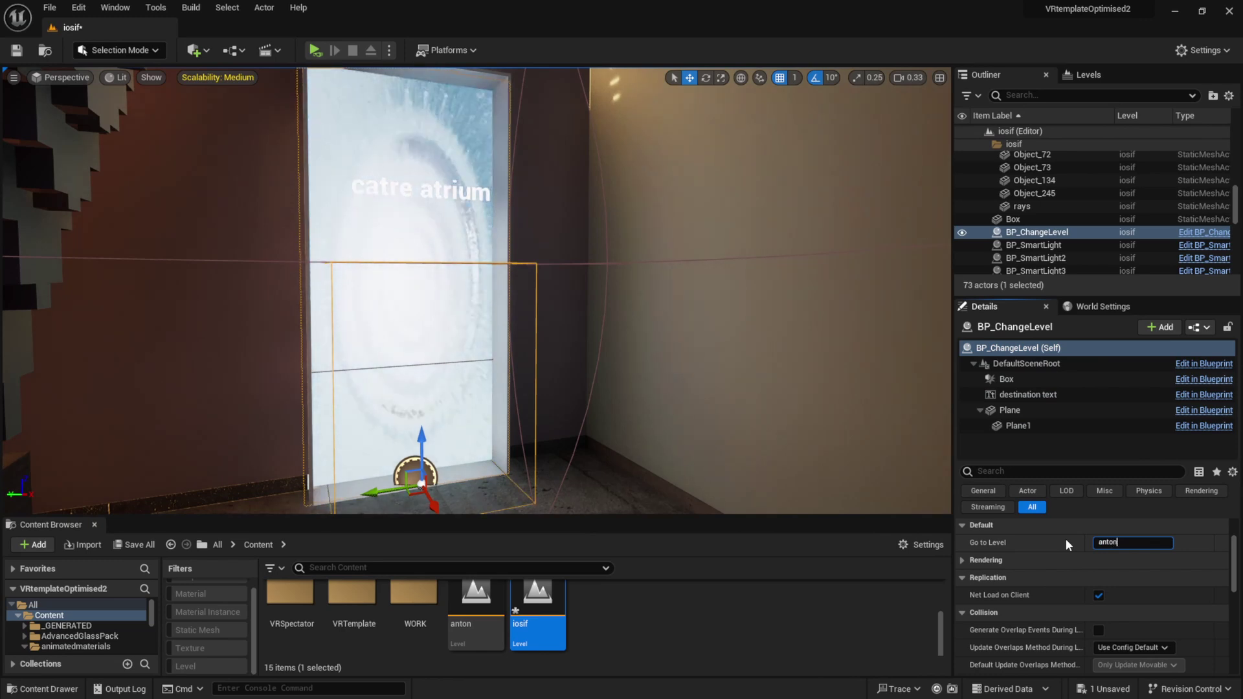
key("Return")
left_click(772, 630)
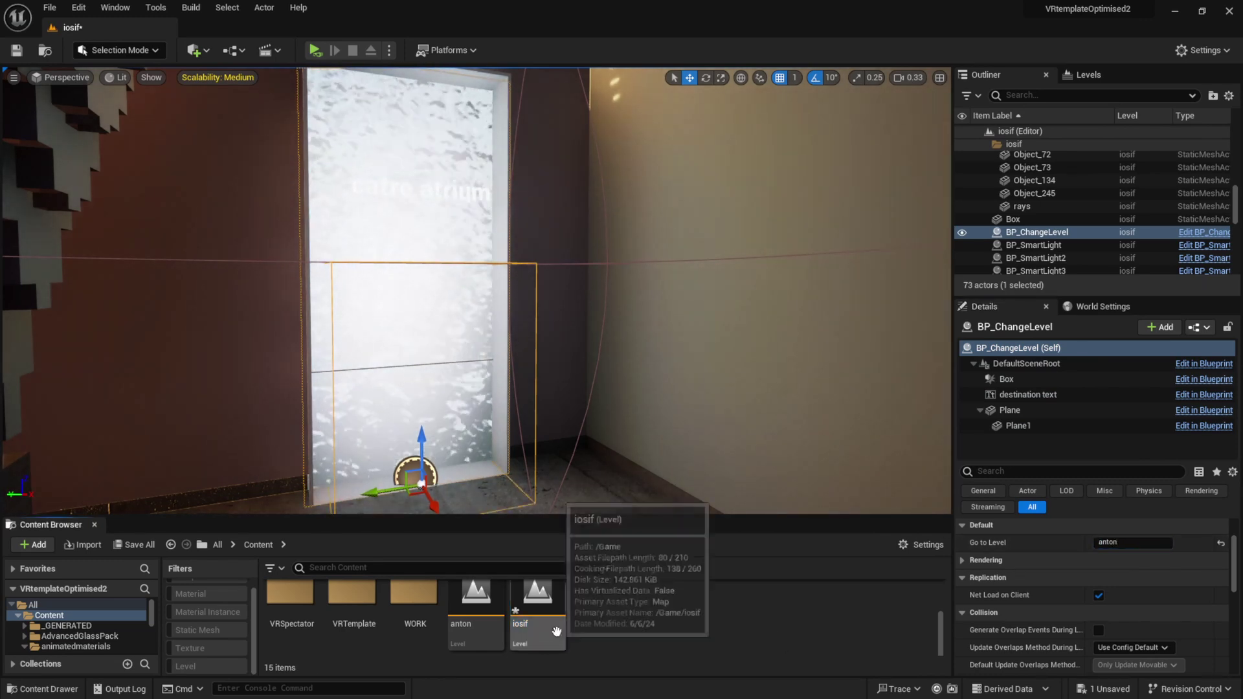
Save the iosif level asset in the project's Content folder
left_click(537, 606)
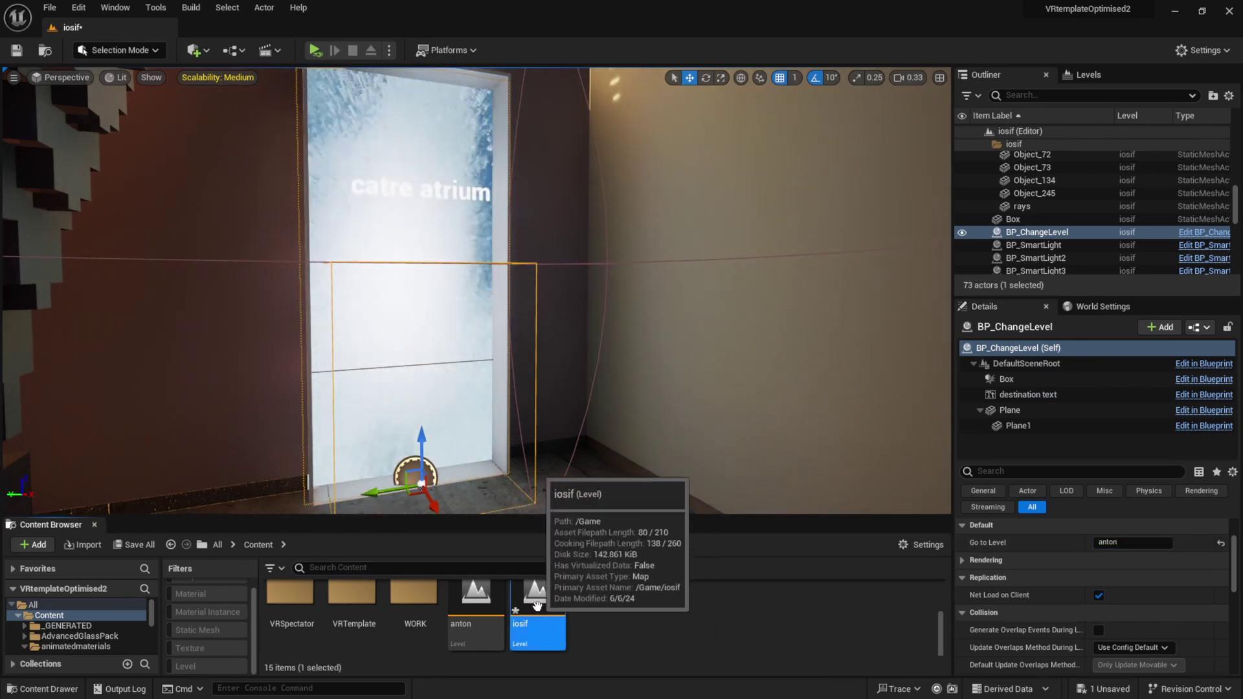
right_click(536, 605)
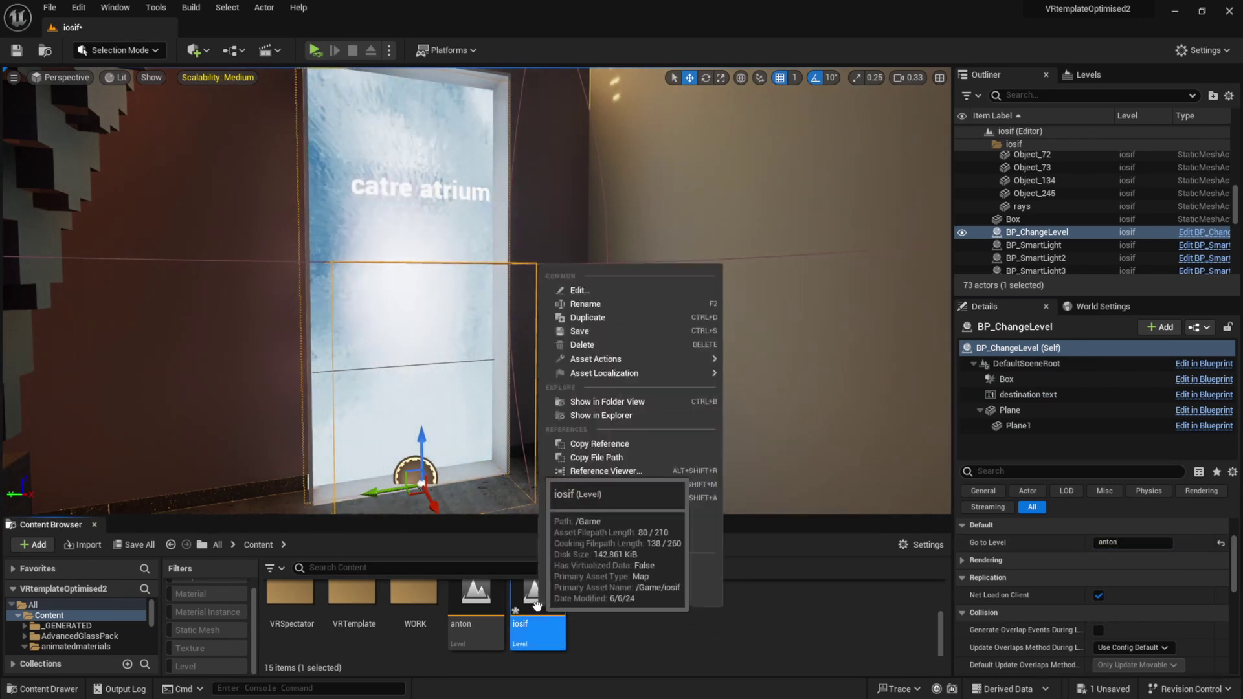
left_click(575, 335)
right_click_drag(575, 463, 311, 464)
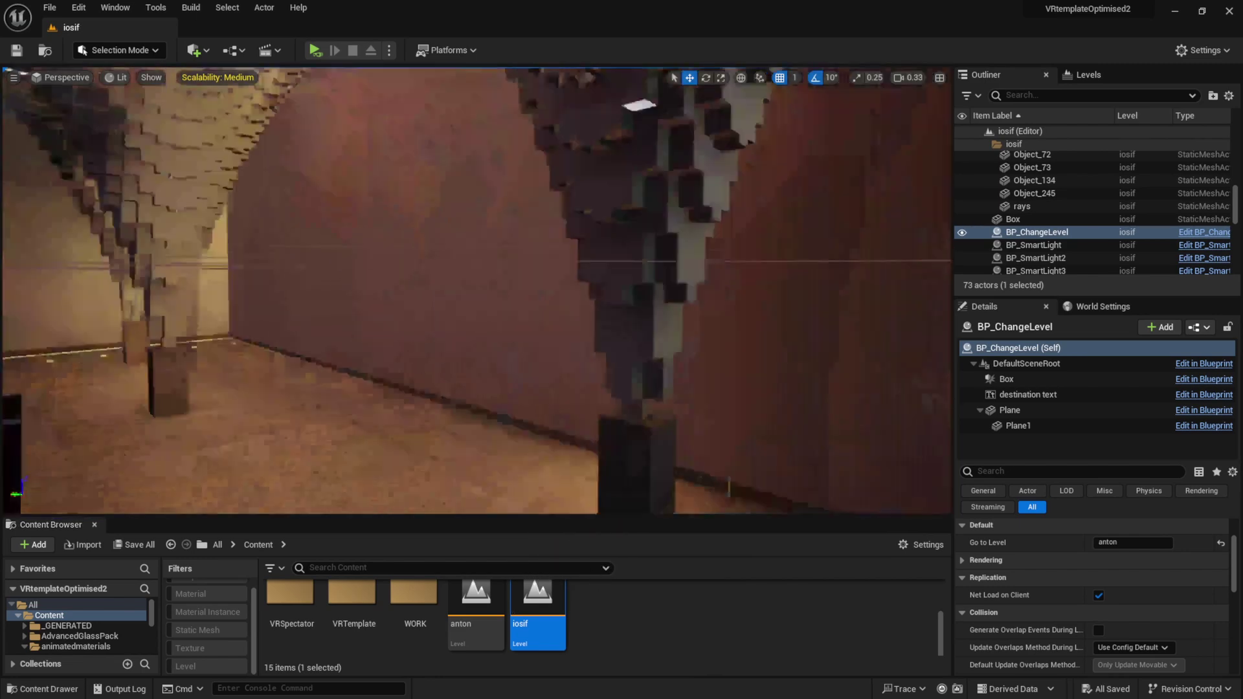
right_click_drag(647, 447, 712, 434)
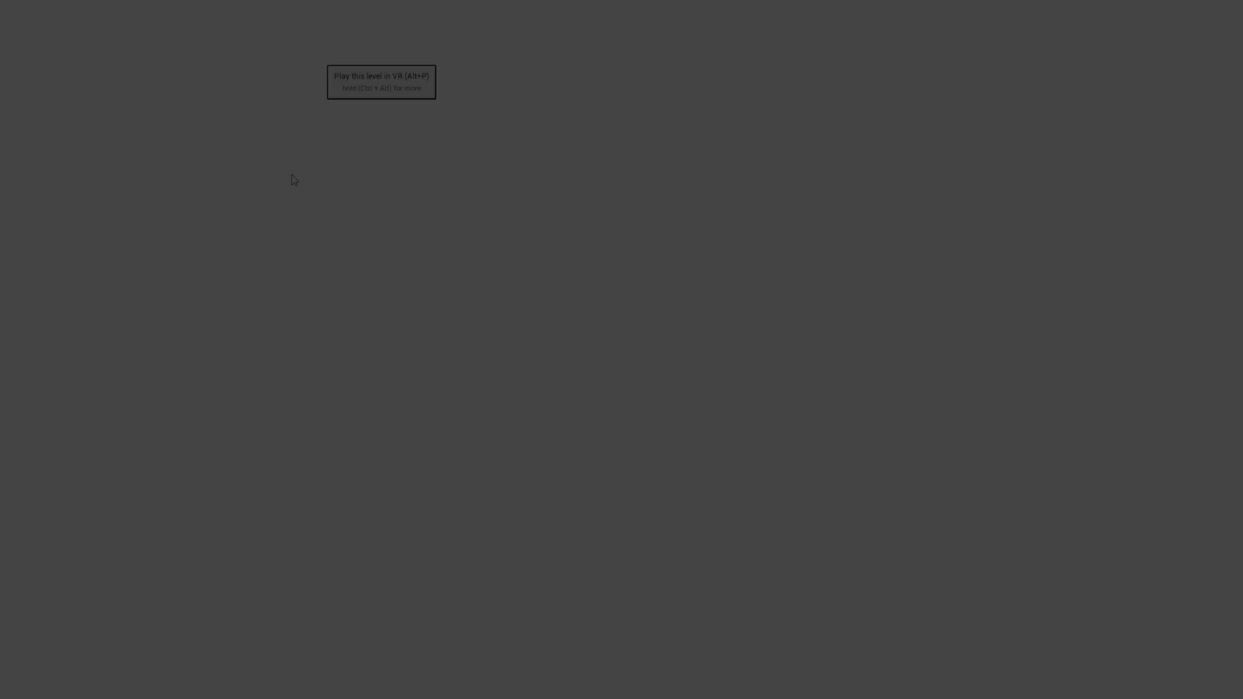